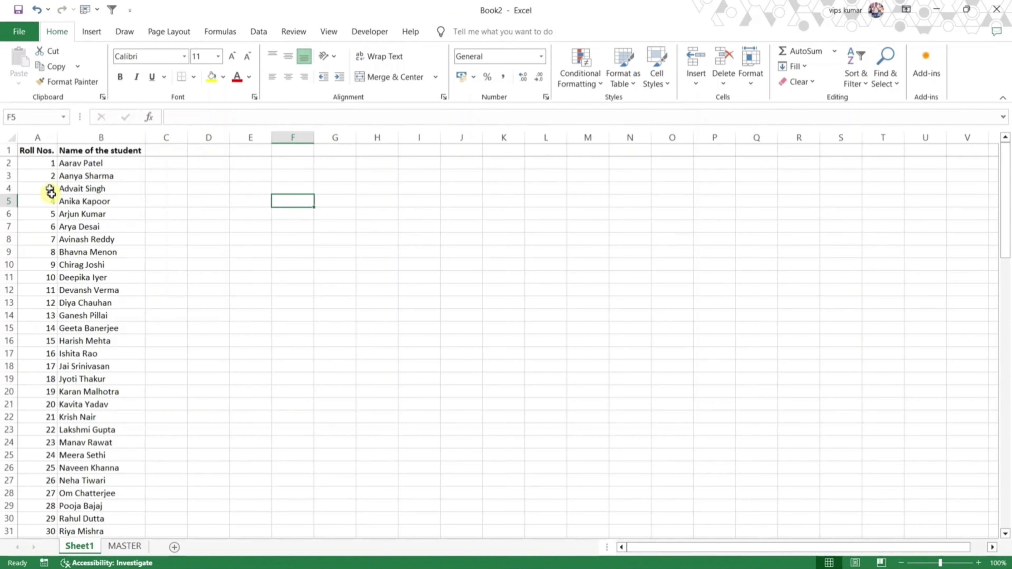
# - Look through the student list on Sheet1 and examine the attendance headings and formula placeholders on the MASTER sheet
pyautogui.scroll(-15, 51, 192)
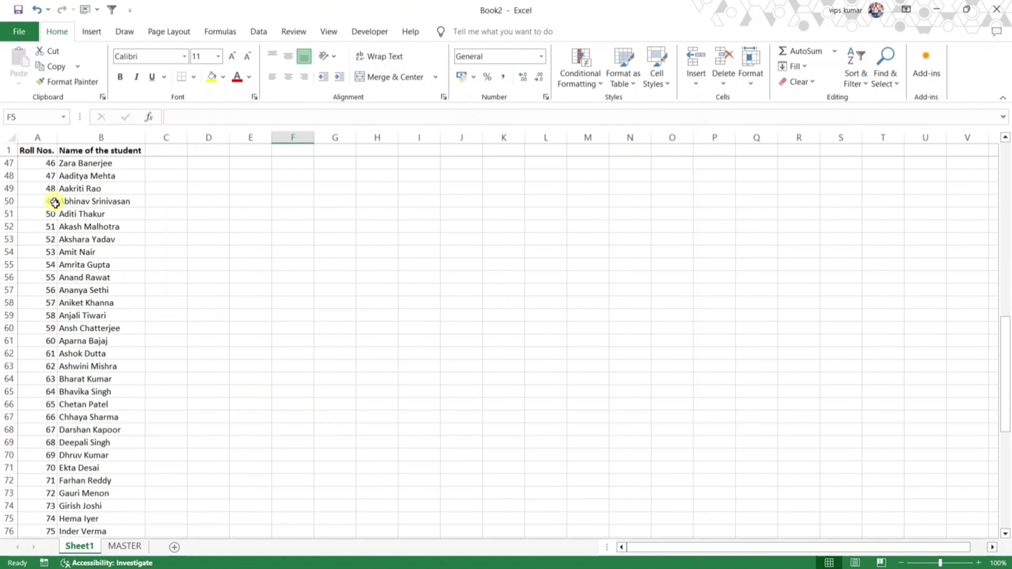
pyautogui.scroll(-5, 54, 203)
pyautogui.scroll(20, 56, 211)
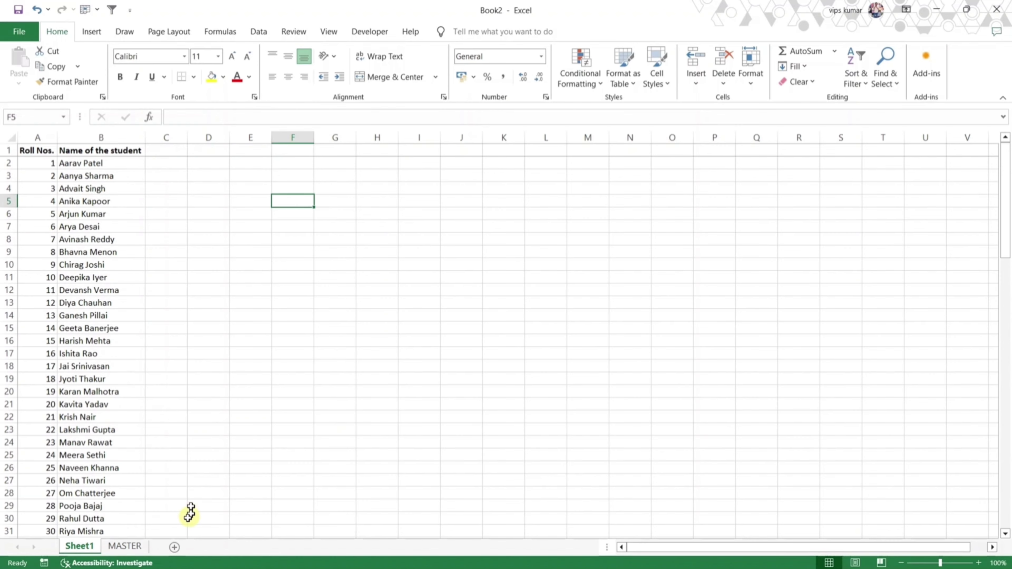
pyautogui.click(131, 547)
pyautogui.moveTo(113, 201); pyautogui.dragTo(176, 455)
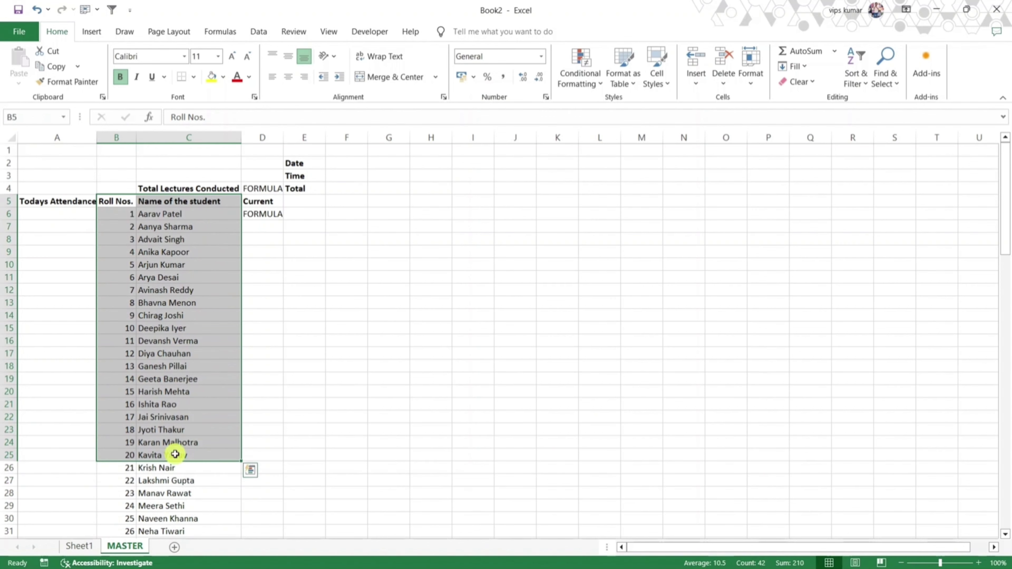
pyautogui.click(60, 200)
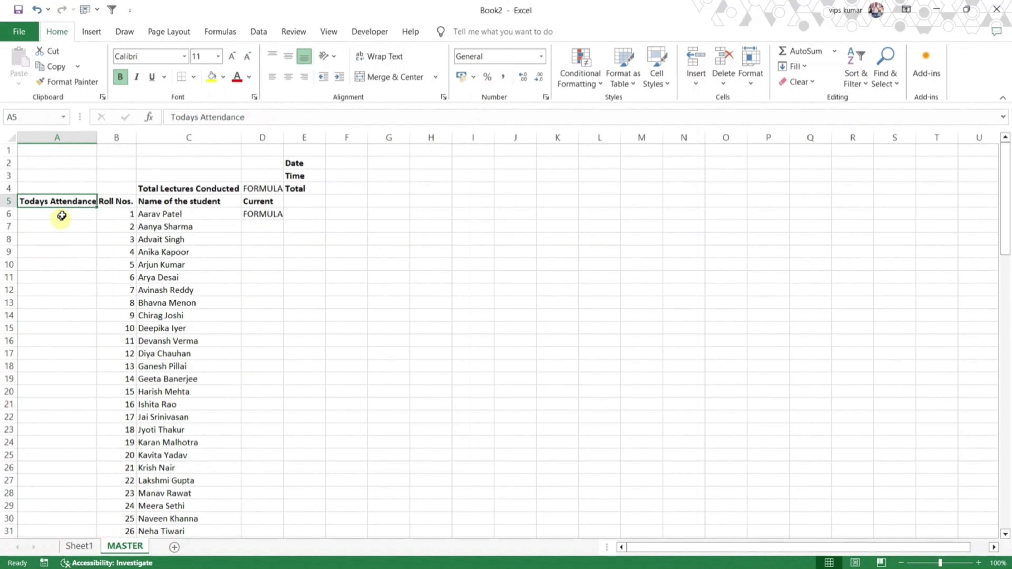
pyautogui.click(216, 188)
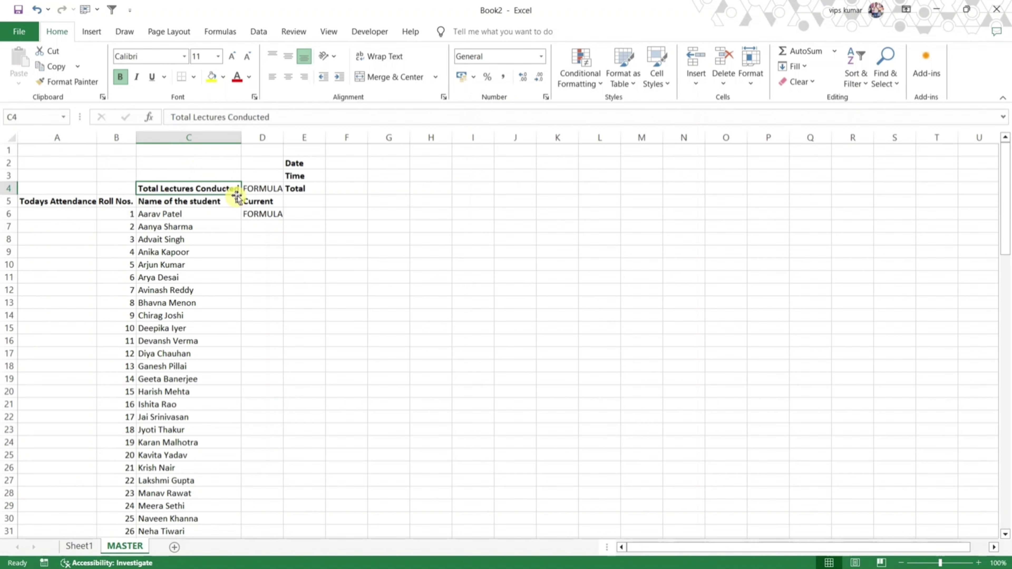
pyautogui.click(263, 189)
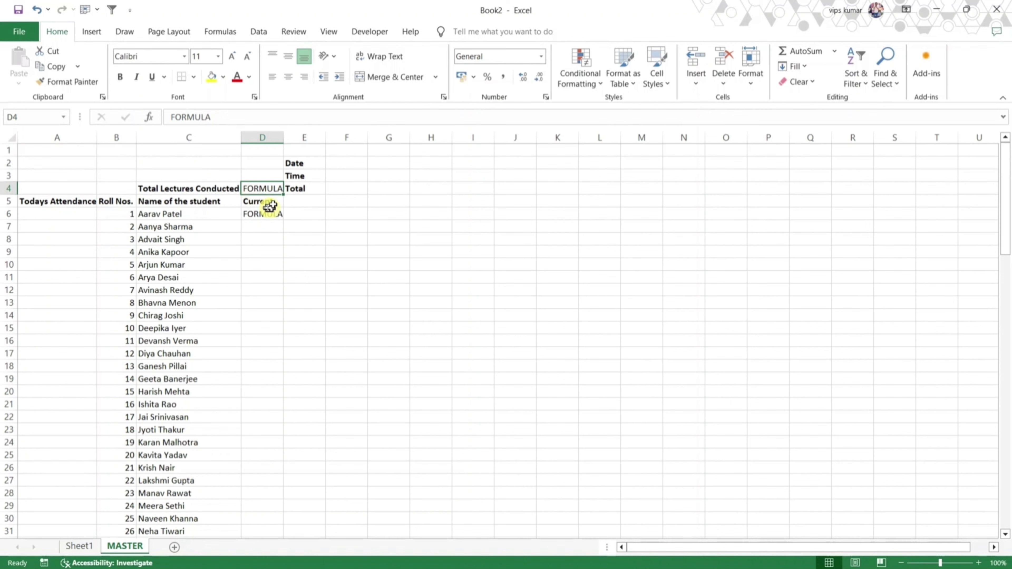
pyautogui.click(266, 202)
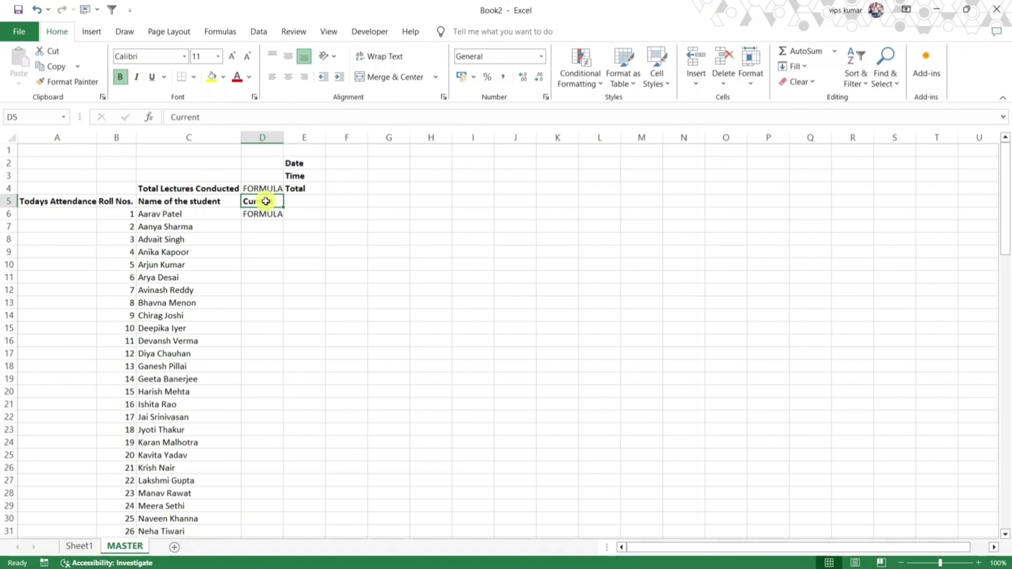
pyautogui.moveTo(265, 216); pyautogui.dragTo(266, 262)
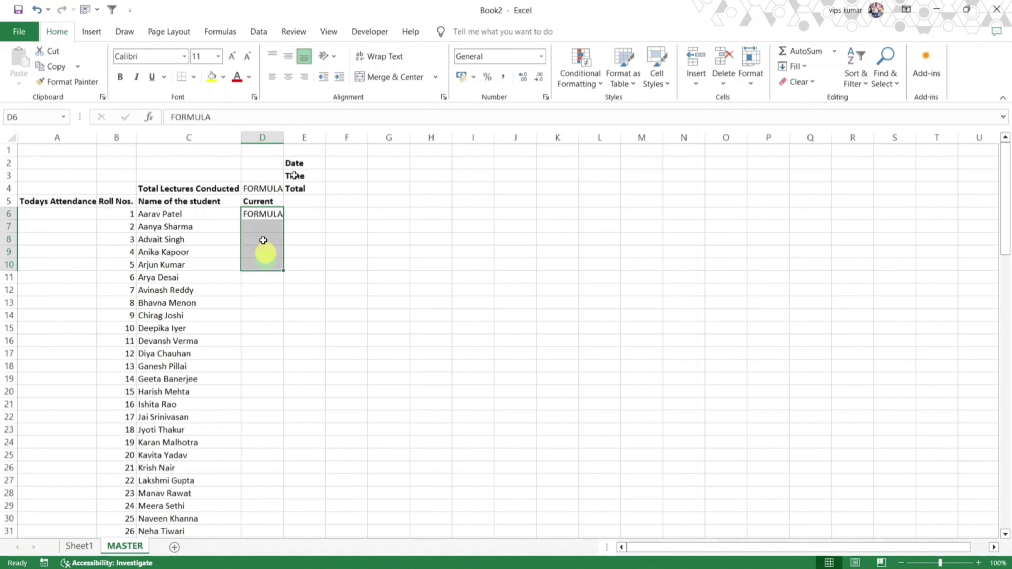
pyautogui.click(309, 163)
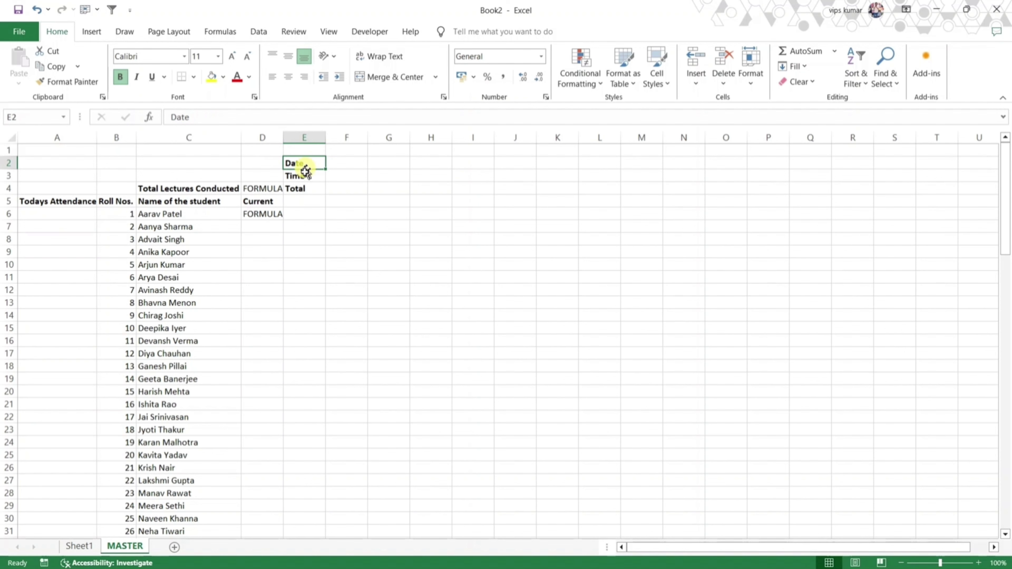
pyautogui.click(303, 175)
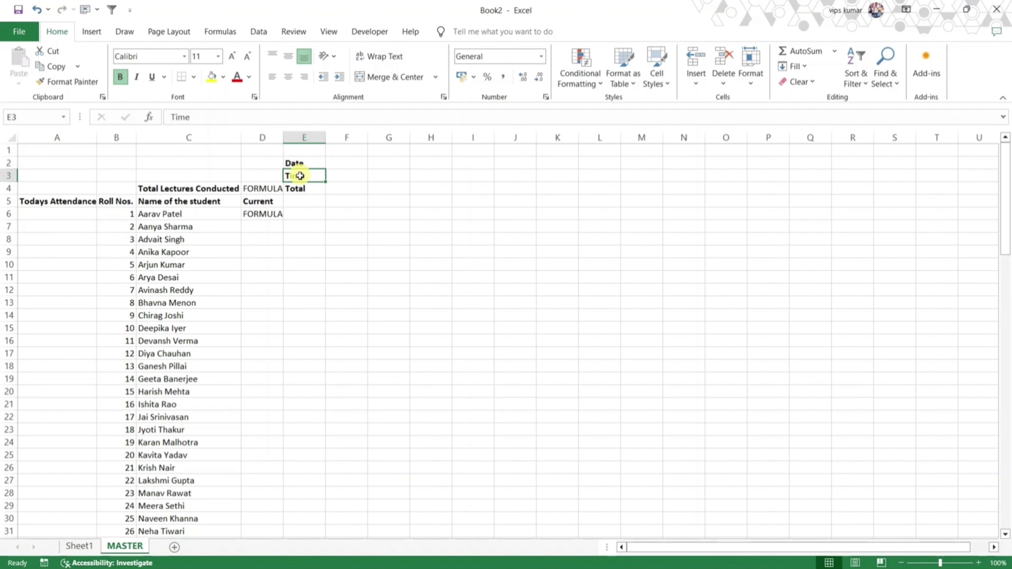
pyautogui.click(299, 187)
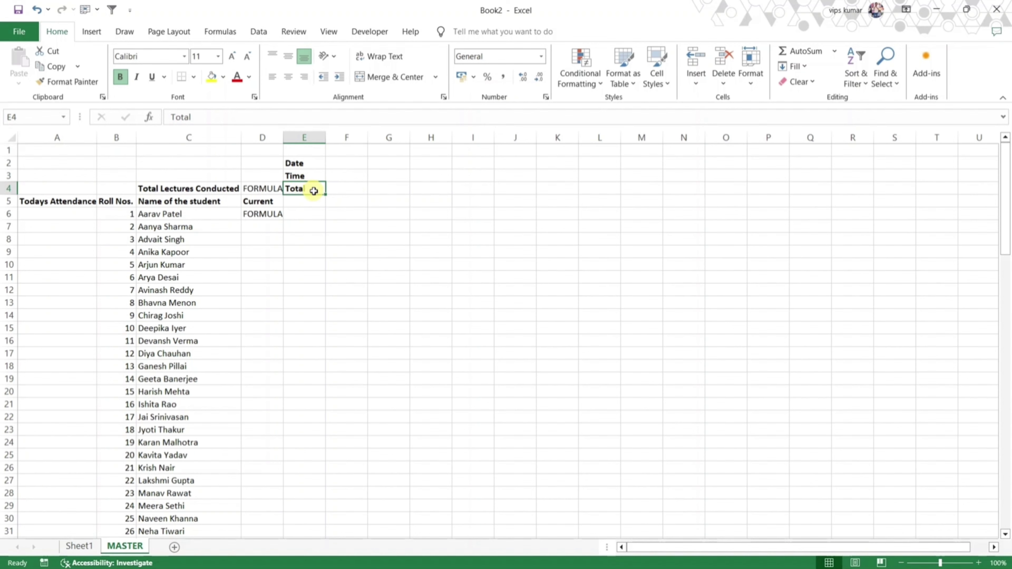
# - Enter the lecture date 23/03 in F2 and the time 3.00 pm in F3 of the MASTER sheet
pyautogui.click(342, 163)
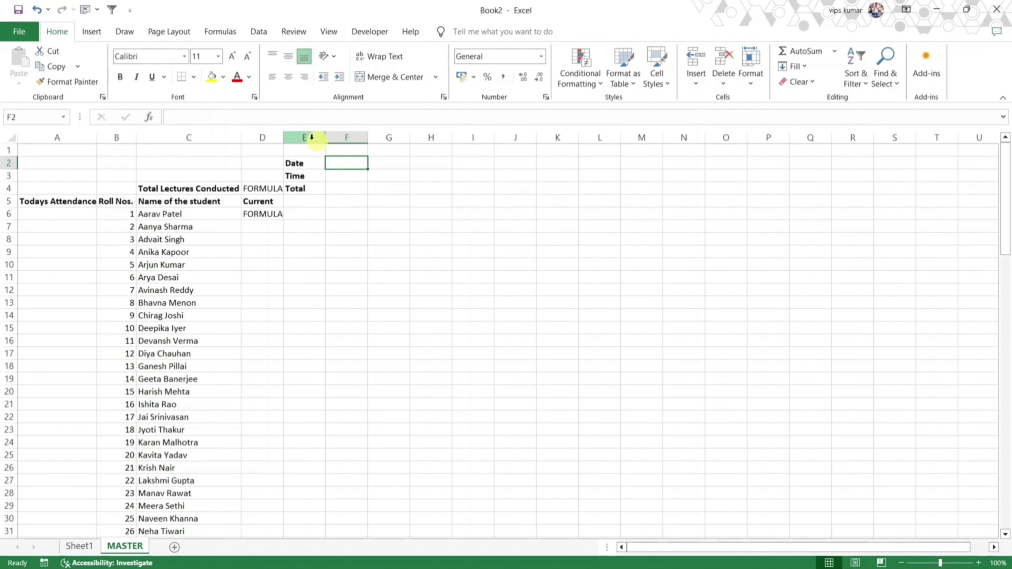
pyautogui.write('23/03')
pyautogui.press('Return')
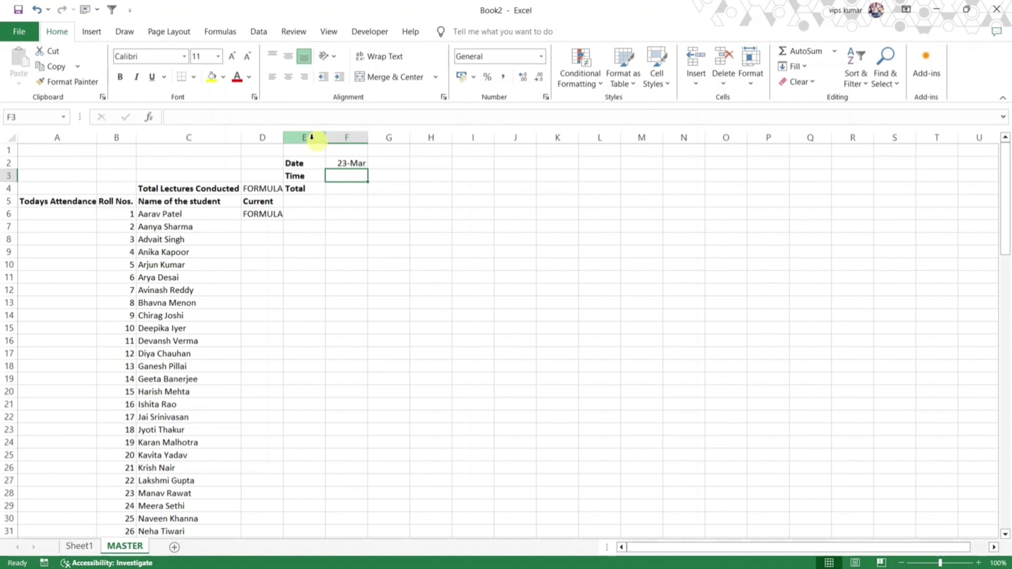
pyautogui.write('3.00 pm')
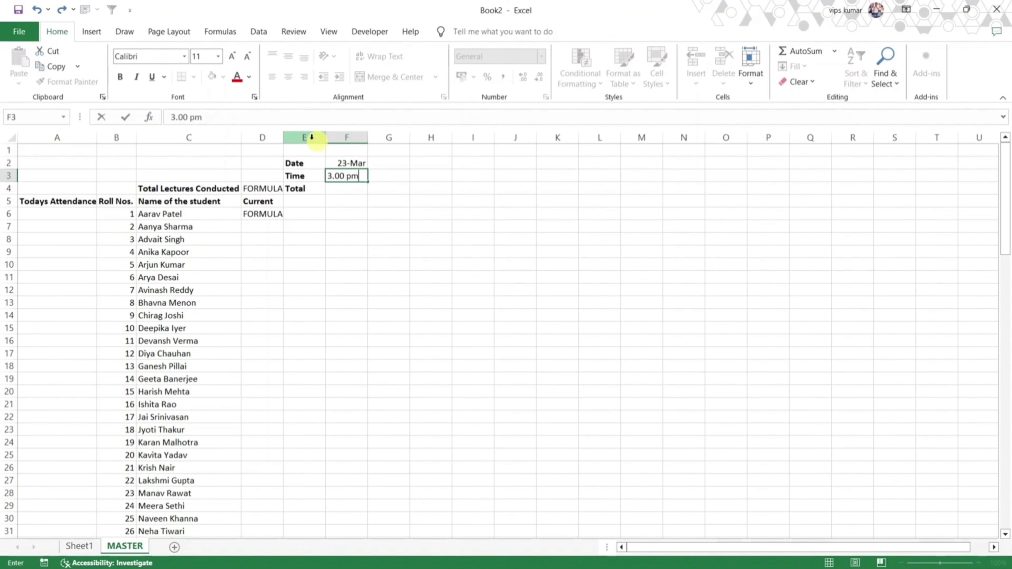
pyautogui.press('Return')
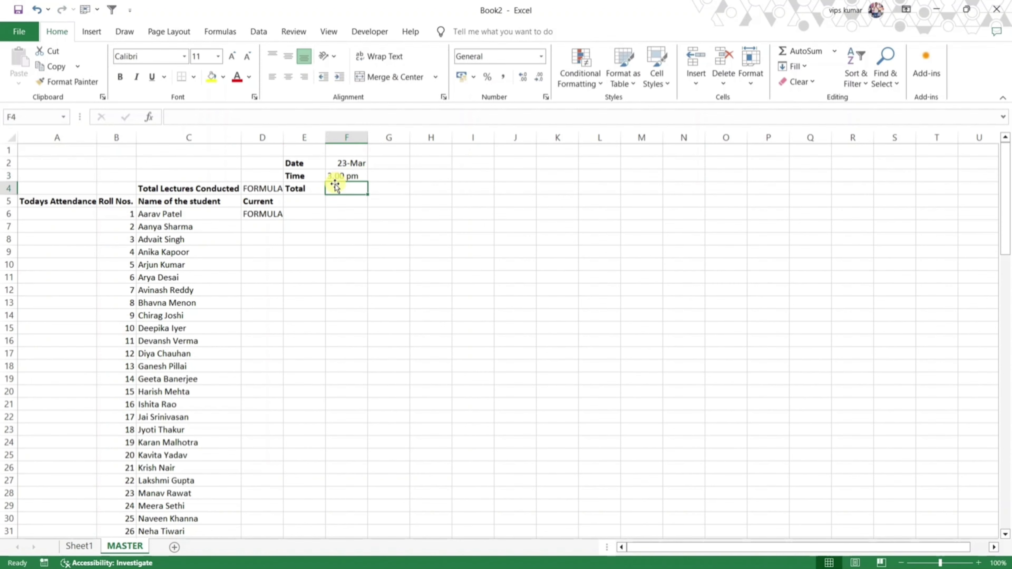
# - Begin a formula in D6 with VLOOKUP nested inside IF and ISERROR, using roll number cell B6 as the lookup value
pyautogui.click(257, 215)
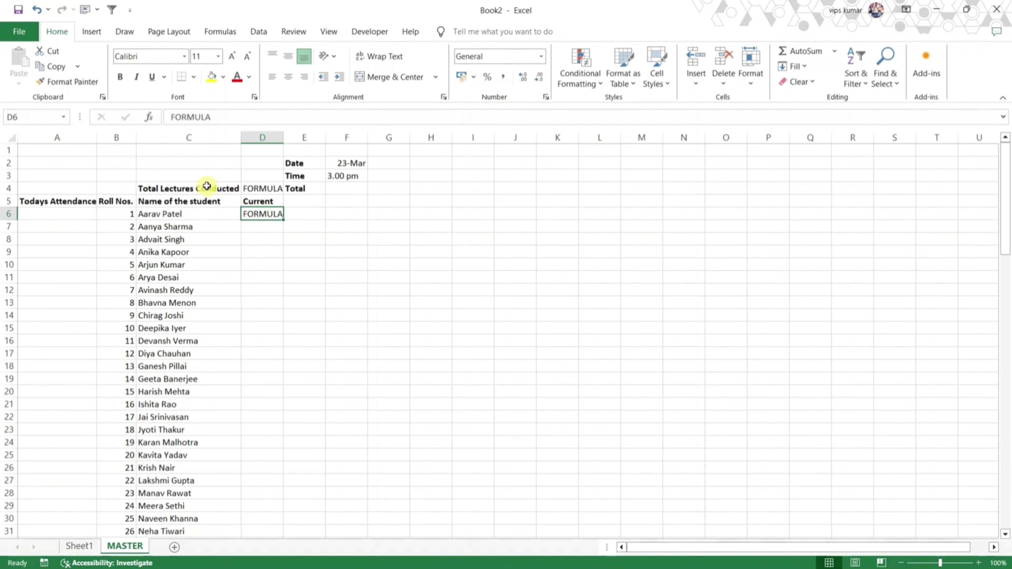
pyautogui.write('=')
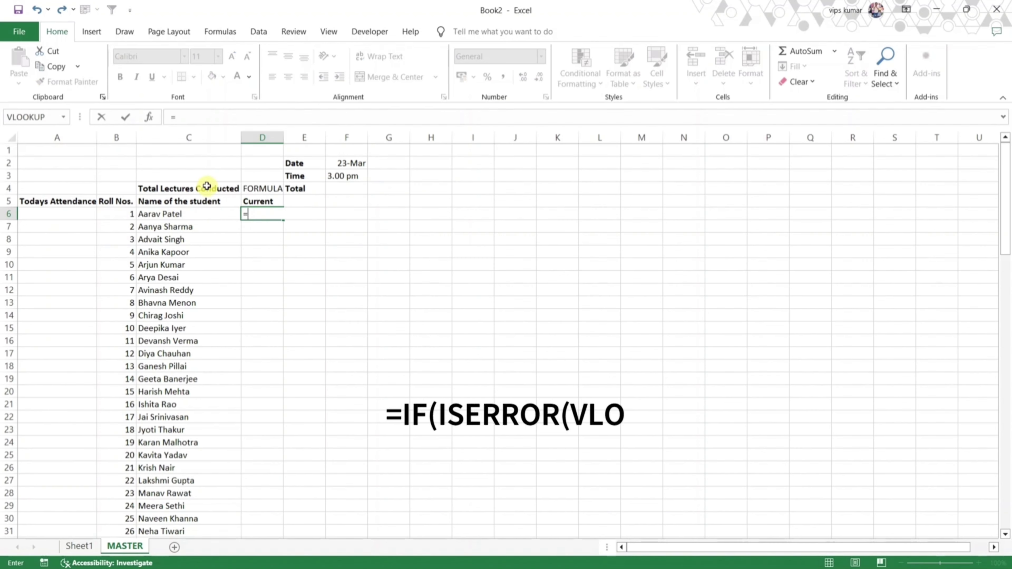
pyautogui.write('if(ISE')
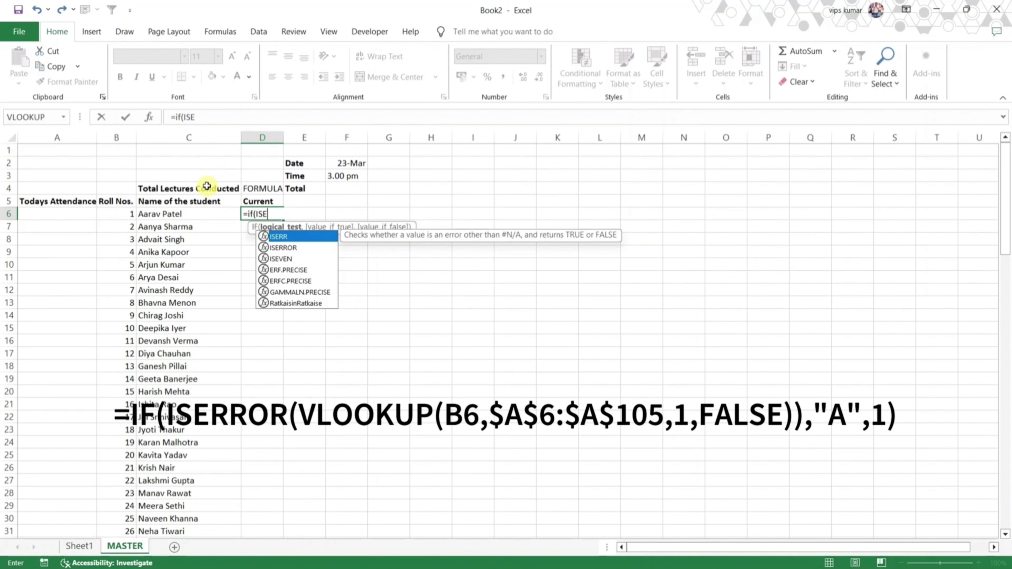
pyautogui.write('RROR(V')
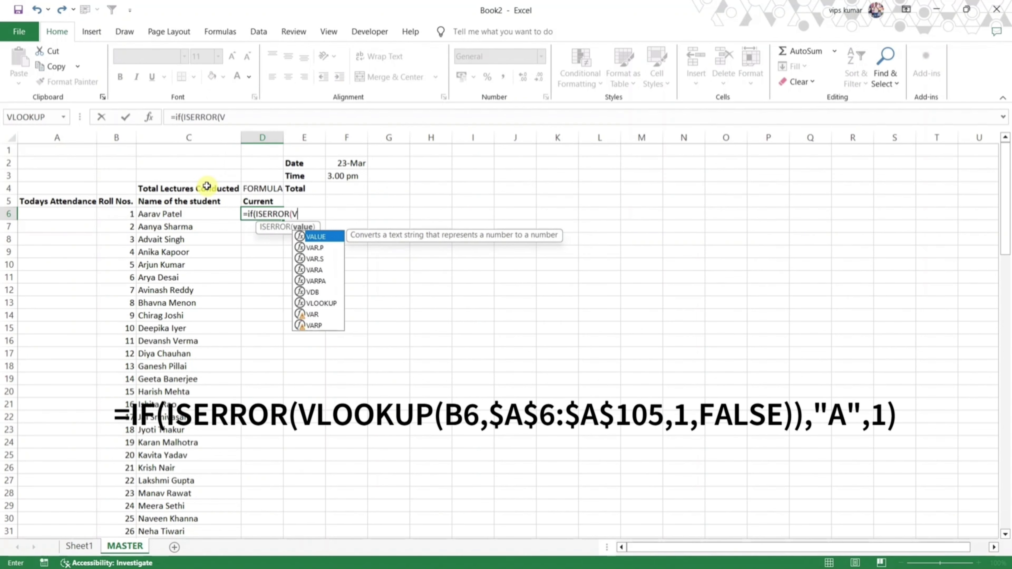
pyautogui.write('LOOKUP(')
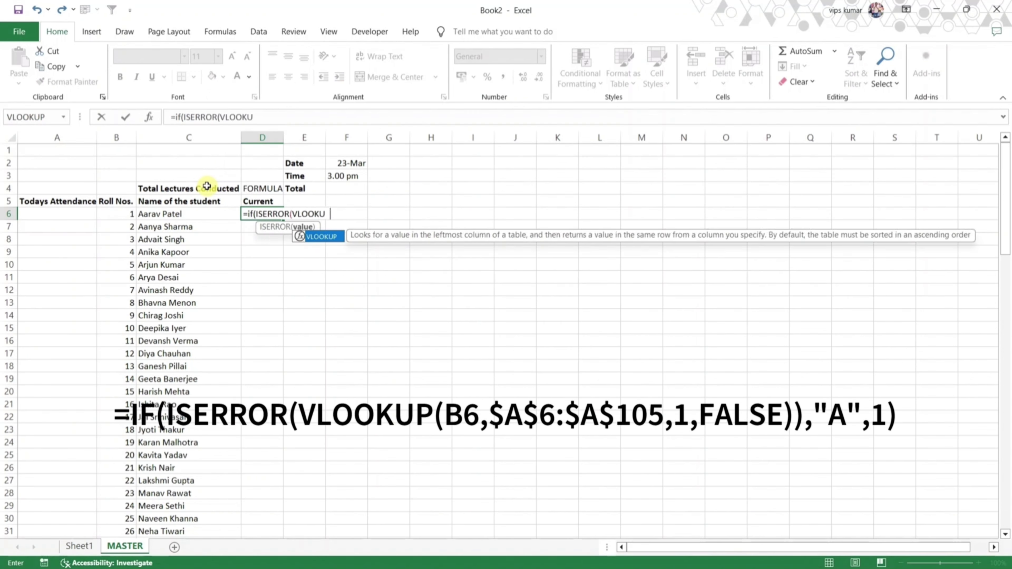
pyautogui.press('Left')
pyautogui.press('Left')
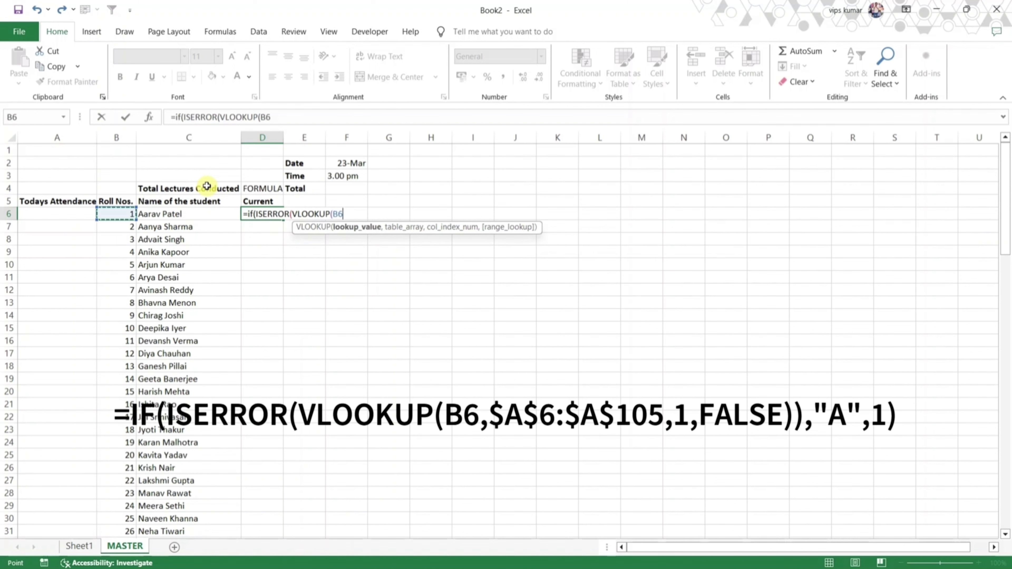
# - Set the VLOOKUP table array to the Todays Attendance range as the absolute reference $A$6:$A$105
pyautogui.write(',')
pyautogui.press('Left')
pyautogui.press('Left')
pyautogui.press('Left')
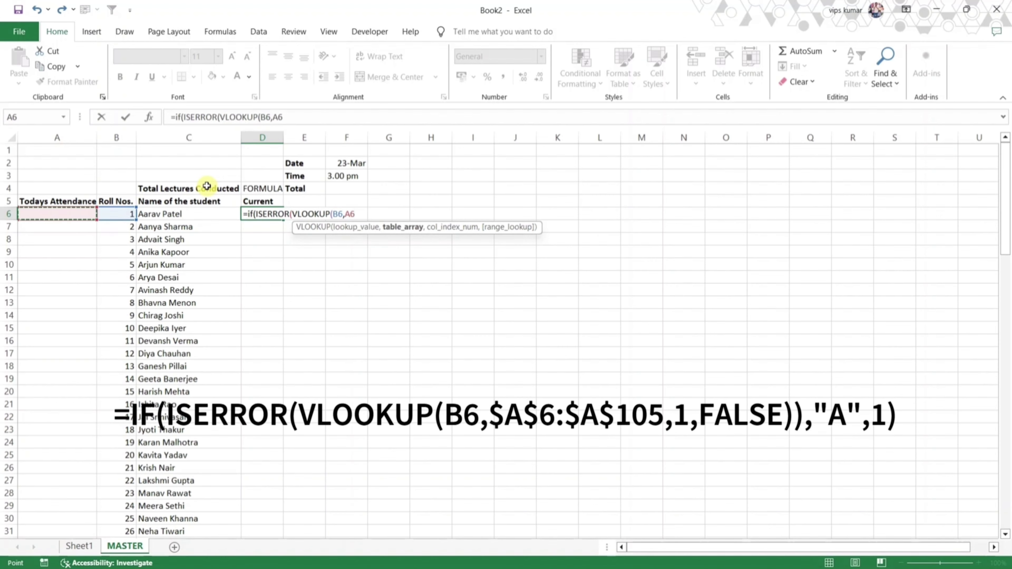
pyautogui.hotkey('shift', 'Down')
pyautogui.hotkey('shift', 'Down')
pyautogui.hotkey('shift', 'Down')
pyautogui.hotkey('shift', 'Down')
pyautogui.hotkey('shift', 'Down')
pyautogui.hotkey('shift', 'Down')
pyautogui.hotkey('shift', 'Down')
pyautogui.hotkey('shift', 'Down')
pyautogui.hotkey('shift', 'Down')
pyautogui.hotkey('shift', 'Down')
pyautogui.hotkey('shift', 'Down')
pyautogui.hotkey('shift', 'Down')
pyautogui.hotkey('shift', 'Down')
pyautogui.hotkey('shift', 'Down')
pyautogui.hotkey('shift', 'Down')
pyautogui.hotkey('shift', 'Down')
pyautogui.hotkey('shift', 'Down')
pyautogui.hotkey('shift', 'Down')
pyautogui.hotkey('shift', 'Down')
pyautogui.hotkey('shift', 'Down')
pyautogui.hotkey('shift', 'Down')
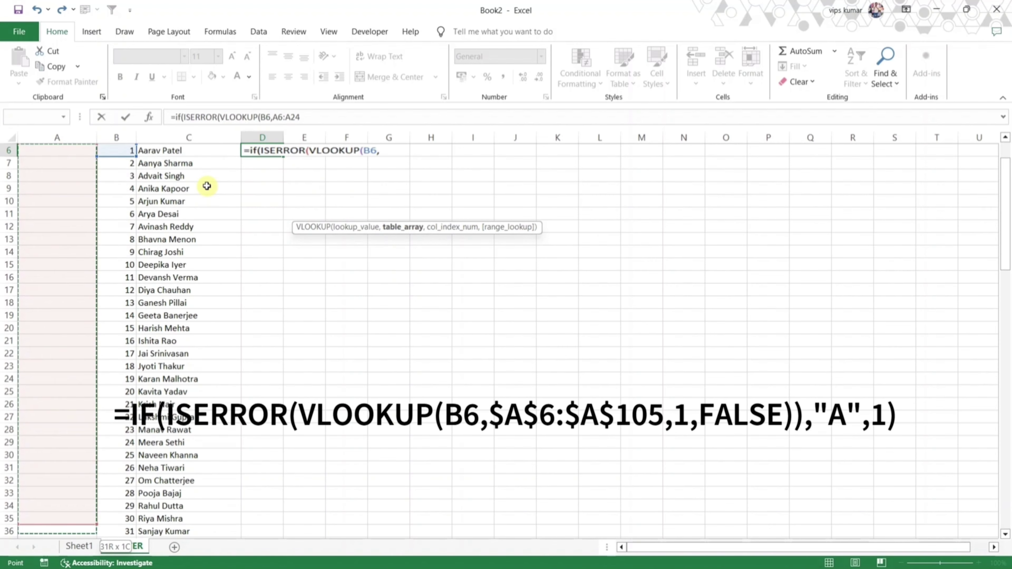
pyautogui.hotkey('shift', 'Down')
pyautogui.hotkey('shift', 'Down')
pyautogui.hotkey('shift', 'Down')
pyautogui.hotkey('shift', 'Down')
pyautogui.hotkey('shift', 'Down')
pyautogui.hotkey('shift', 'Down')
pyautogui.hotkey('shift', 'Down')
pyautogui.hotkey('shift', 'Down')
pyautogui.hotkey('shift', 'Down')
pyautogui.hotkey('shift', 'Down')
pyautogui.hotkey('shift', 'Down')
pyautogui.hotkey('shift', 'Down')
pyautogui.hotkey('shift', 'Down')
pyautogui.hotkey('shift', 'Down')
pyautogui.hotkey('shift', 'Down')
pyautogui.hotkey('shift', 'Down')
pyautogui.hotkey('shift', 'Down')
pyautogui.hotkey('shift', 'Down')
pyautogui.hotkey('shift', 'Down')
pyautogui.hotkey('shift', 'Down')
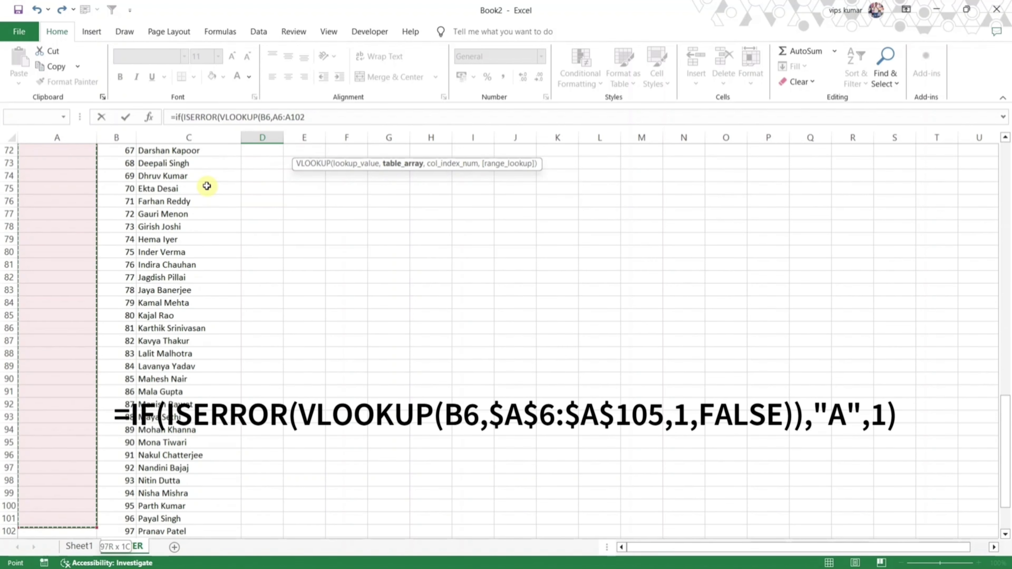
pyautogui.hotkey('shift', 'Up')
pyautogui.hotkey('shift', 'Up')
pyautogui.hotkey('shift', 'Up')
pyautogui.hotkey('shift', 'Up')
pyautogui.hotkey('shift', 'Up')
pyautogui.hotkey('shift', 'Up')
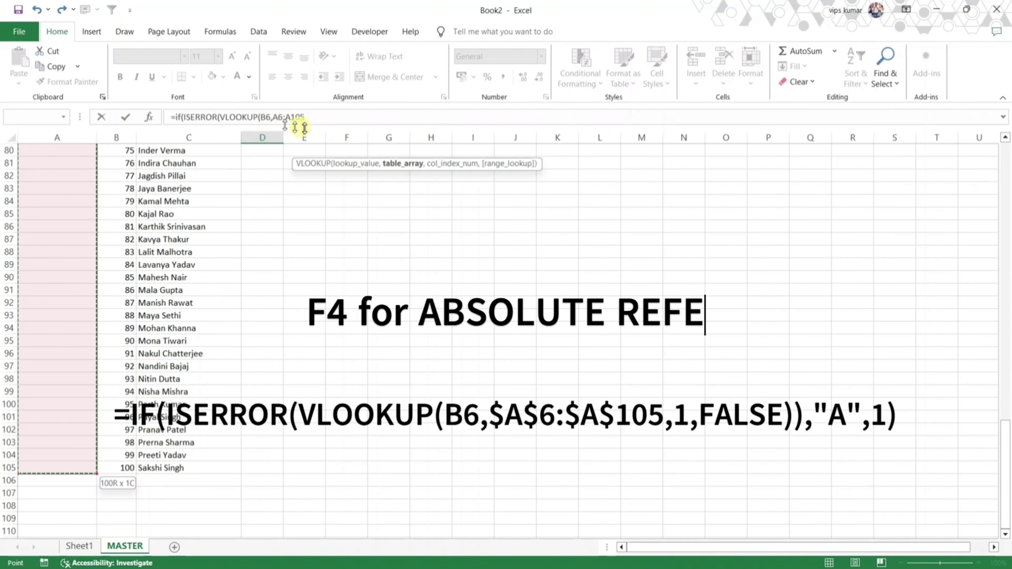
pyautogui.press('F4')
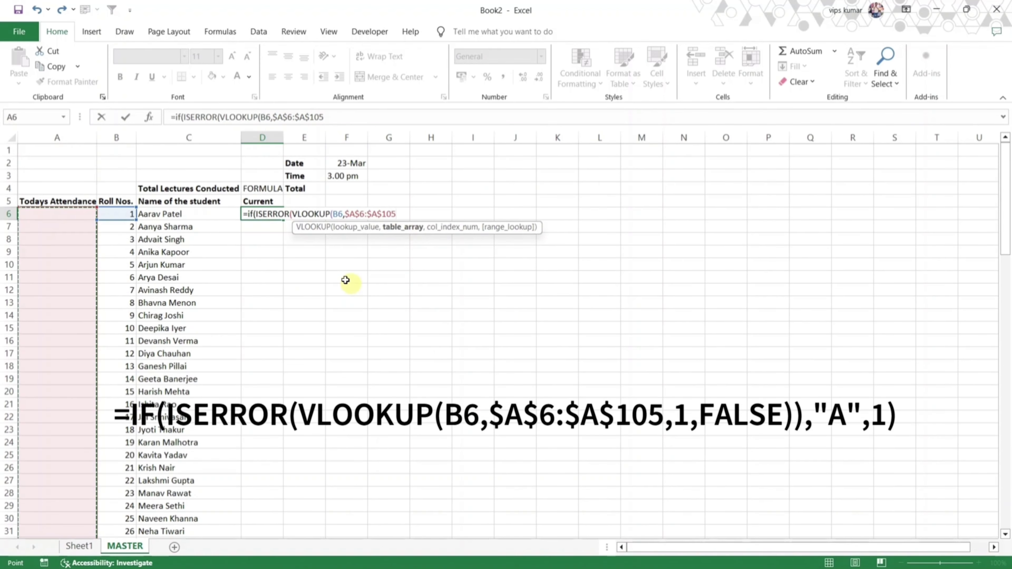
# - Complete the D6 formula with column index 1 and FALSE matching, returning "A" on an error and 1 otherwise
pyautogui.write(',')
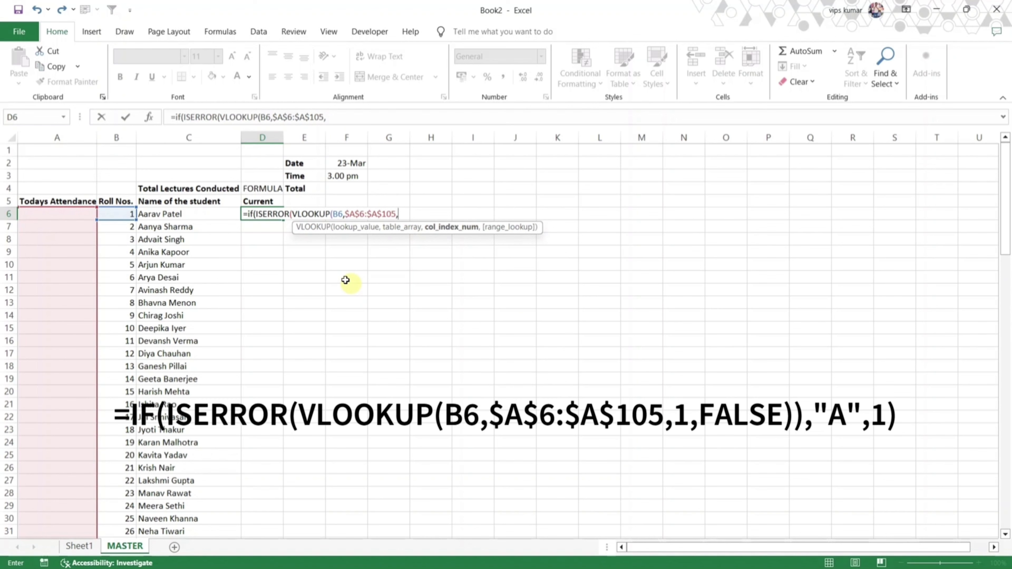
pyautogui.write('1,')
pyautogui.write('FAL')
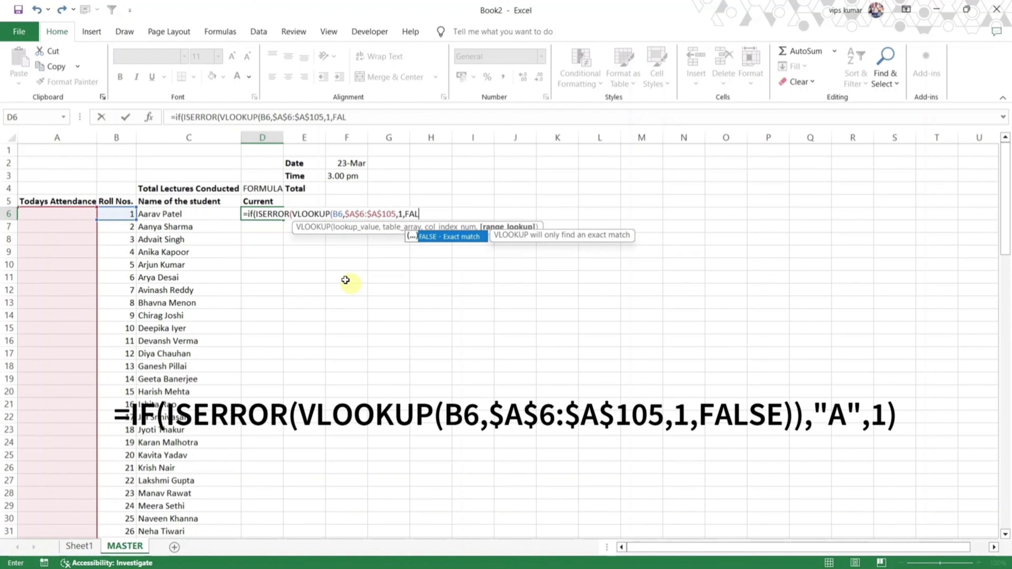
pyautogui.write('SE)')
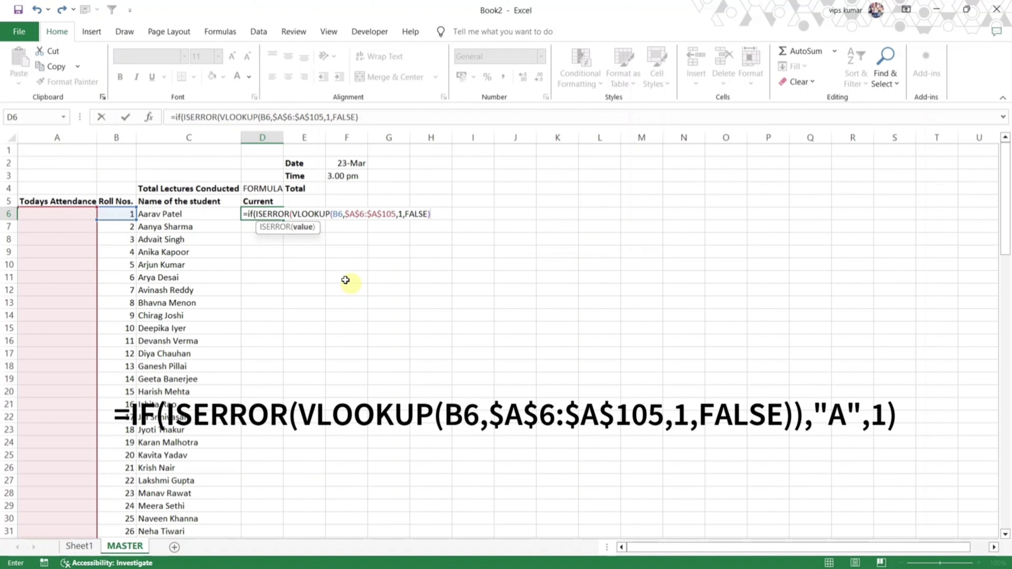
pyautogui.write('),')
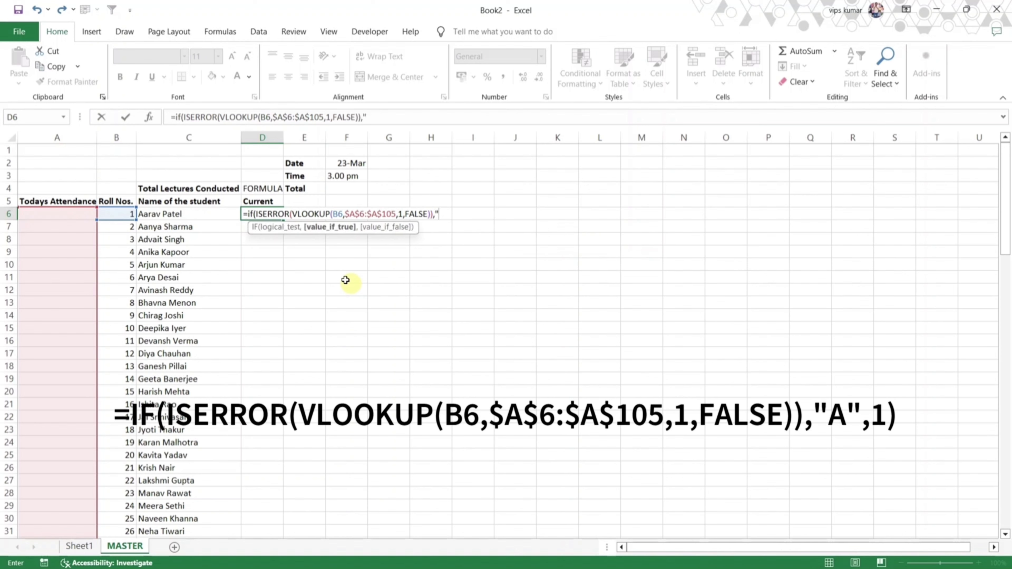
pyautogui.write('"A",1')
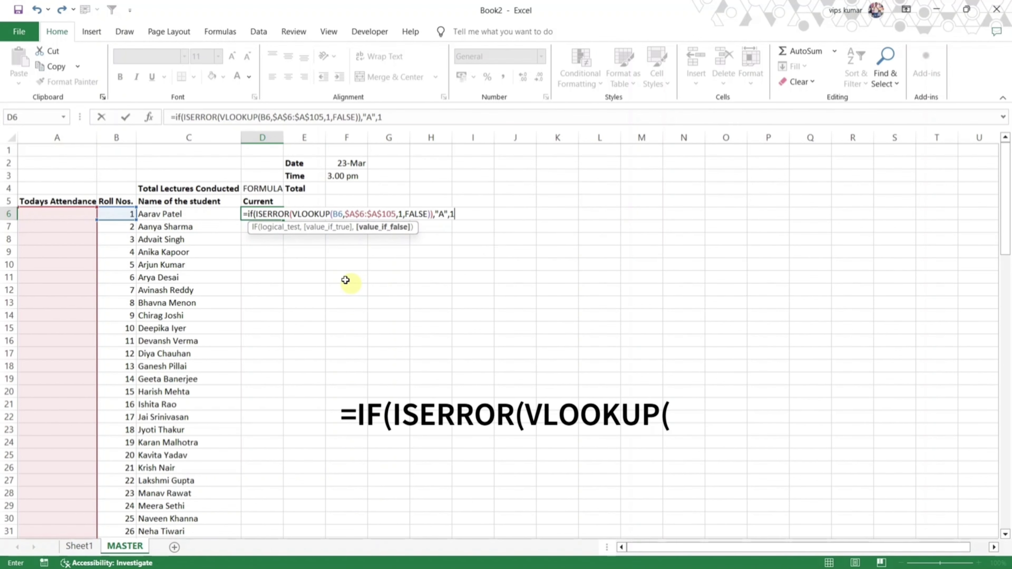
pyautogui.write(')')
pyautogui.press('Return')
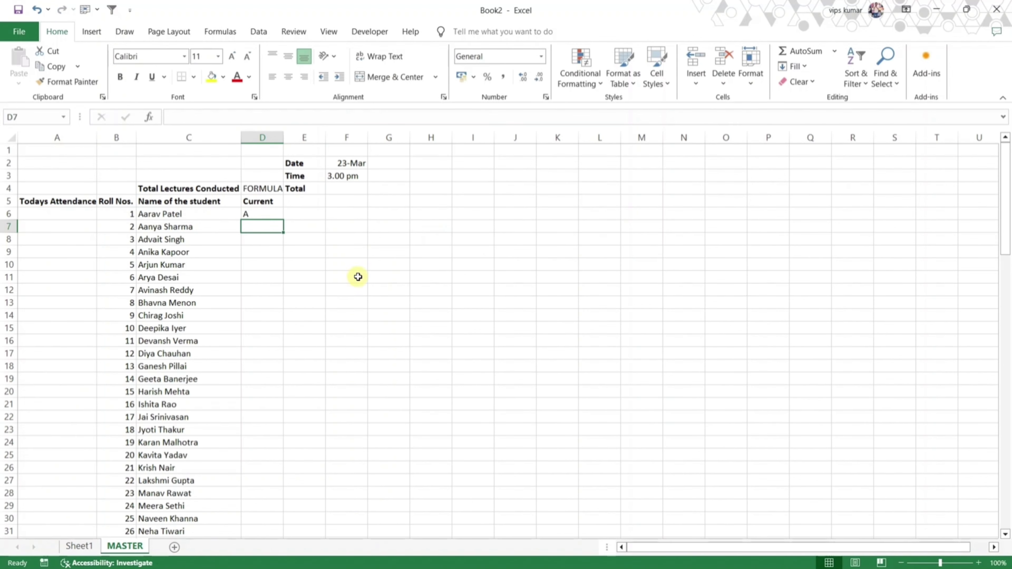
# - Fill the D6 attendance formula down the Current column for all the students and check the filled rows
pyautogui.click(250, 212)
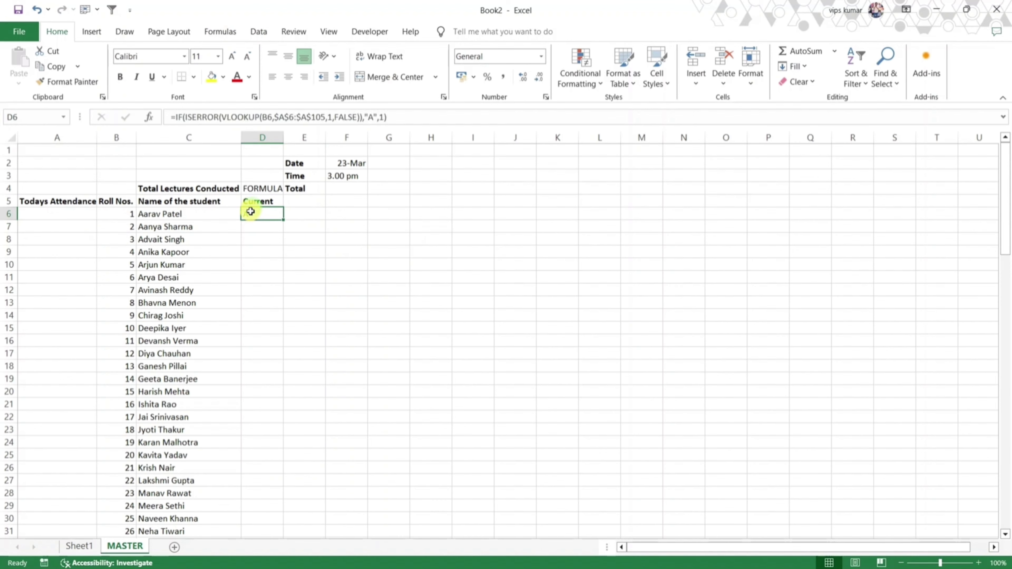
pyautogui.doubleClick(281, 221)
pyautogui.scroll(-7, 245, 405)
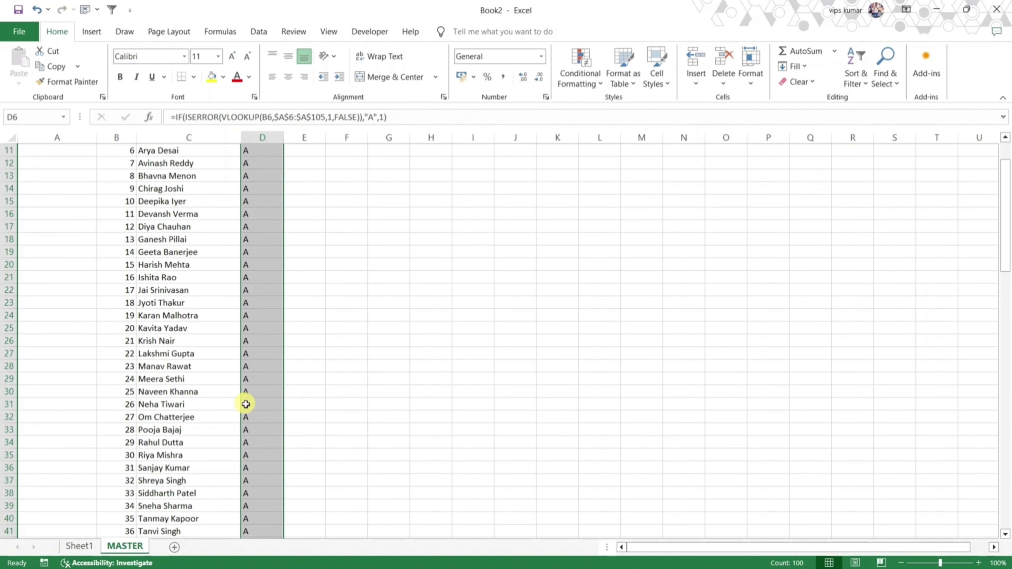
pyautogui.scroll(-16, 249, 415)
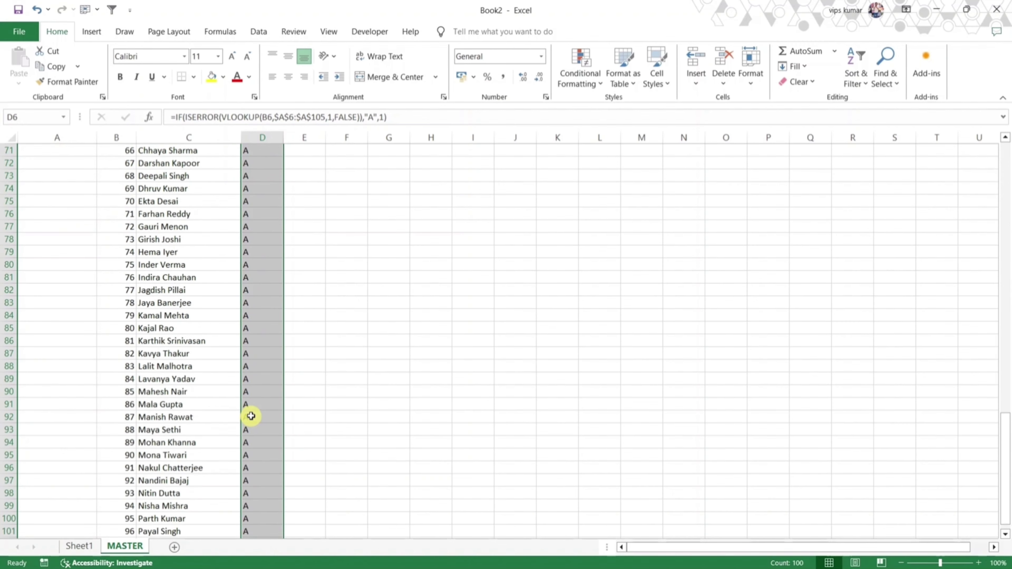
# - Enter roll numbers 2, 65, 31, 78, 94 and 52 in the Todays Attendance column, cells A6 to A11
pyautogui.scroll(11, 253, 415)
pyautogui.scroll(12, 255, 403)
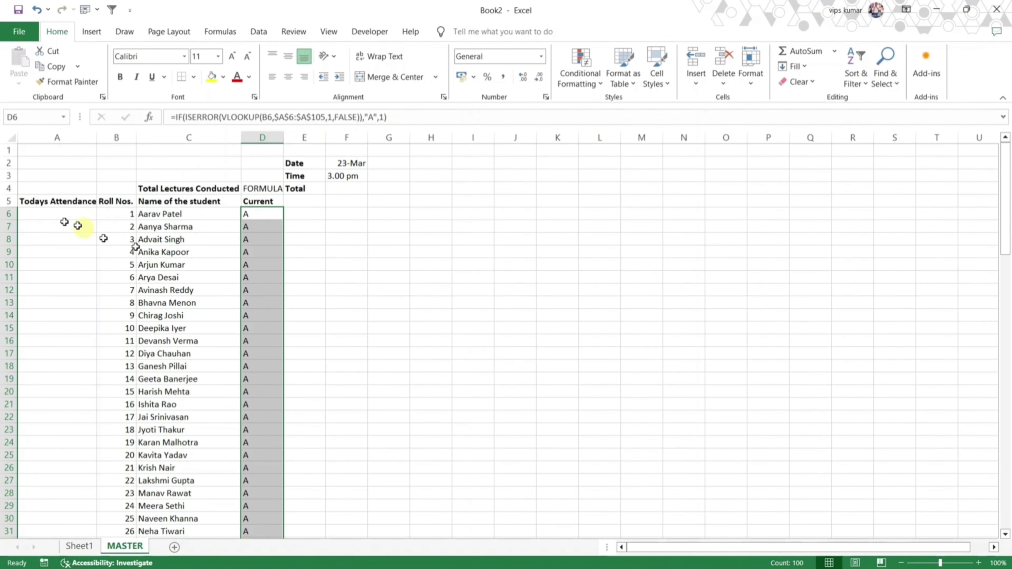
pyautogui.click(55, 219)
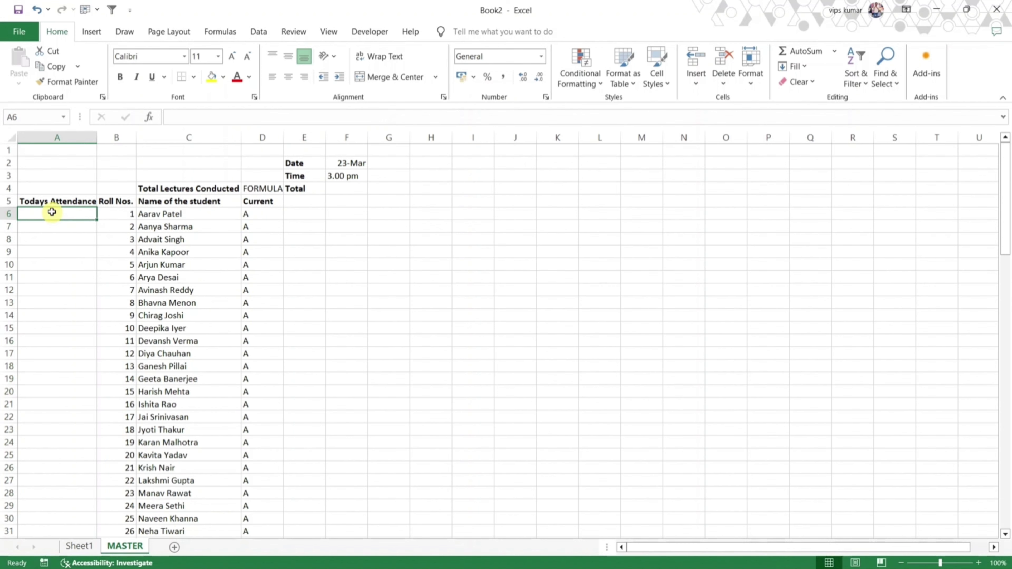
pyautogui.write('2')
pyautogui.press('Return')
pyautogui.write('65')
pyautogui.press('Return')
pyautogui.write('3')
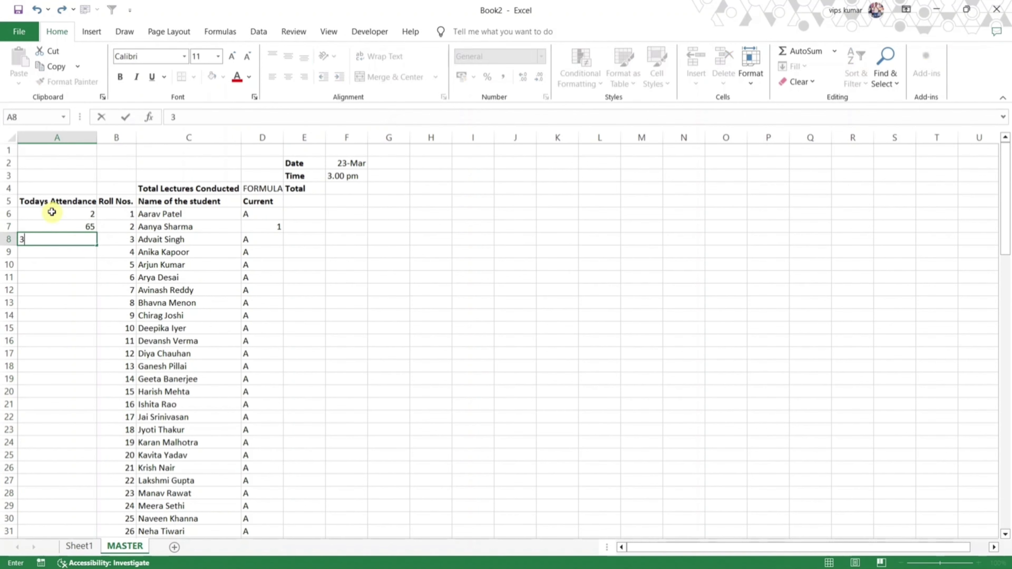
pyautogui.write('1')
pyautogui.press('Return')
pyautogui.write('78')
pyautogui.press('Return')
pyautogui.write('9')
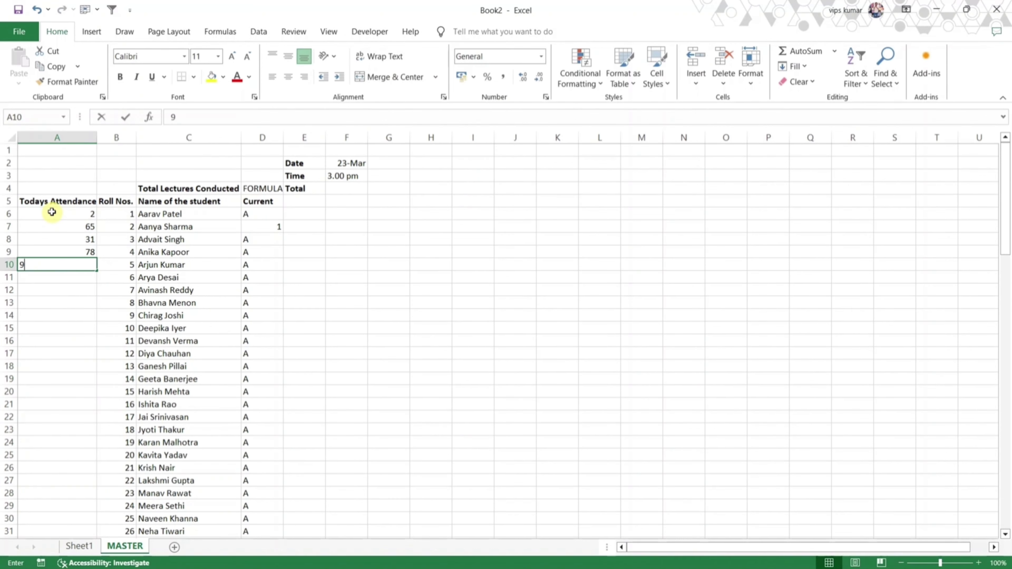
pyautogui.write('4')
pyautogui.press('Return')
pyautogui.write('52')
pyautogui.press('Return')
# - Continue the Todays Attendance list with roll numbers 31, 65, 92, 100 and 1 in cells A12 to A16
pyautogui.write('31')
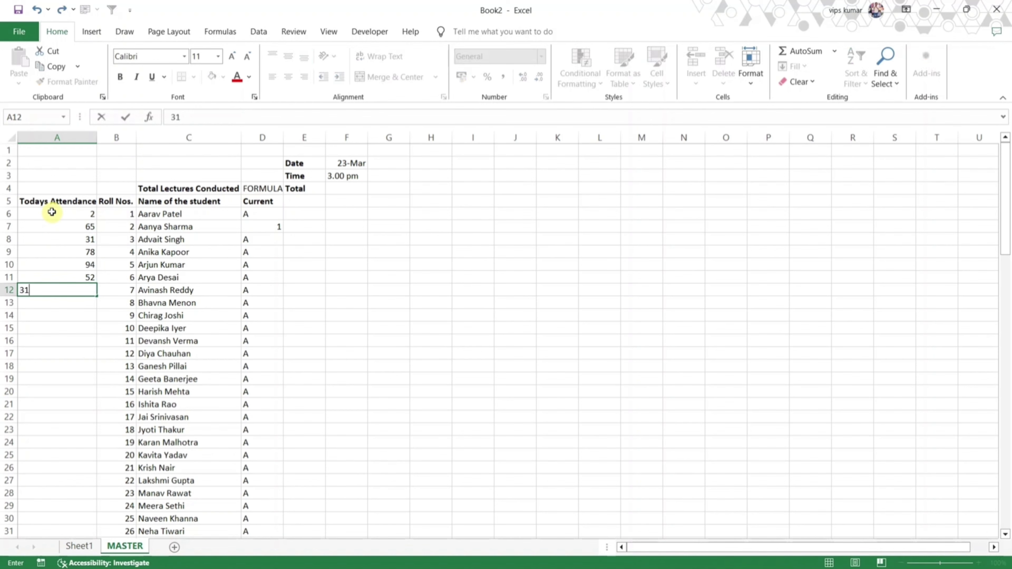
pyautogui.press('Return')
pyautogui.write('65')
pyautogui.press('Return')
pyautogui.write('92')
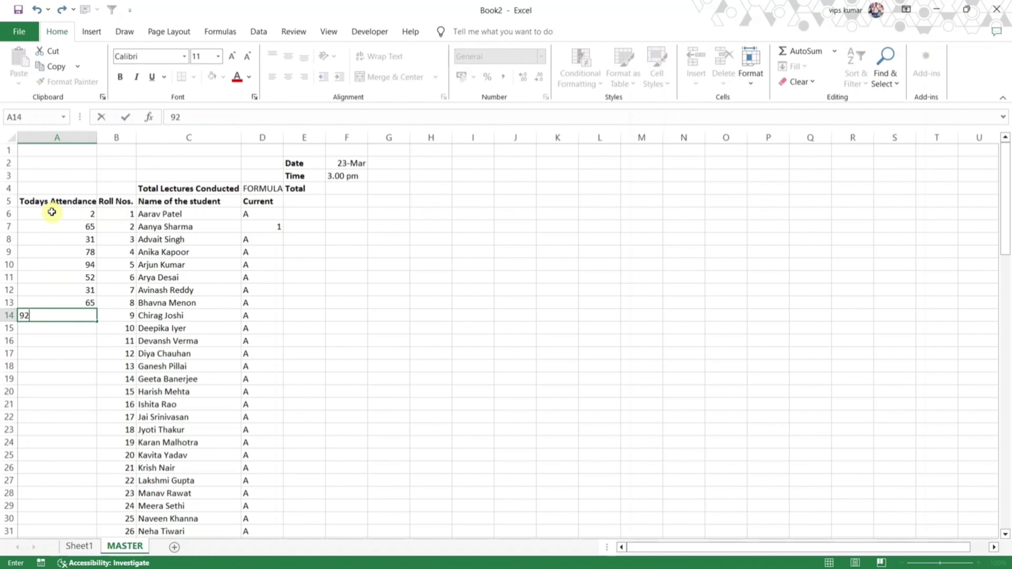
pyautogui.press('Return')
pyautogui.write('100')
pyautogui.press('Return')
pyautogui.write('1')
pyautogui.press('Return')
# - Enter roll numbers 2, 3, 4, 5, 6, 3, 2 and 25 in cells A17 to A24
pyautogui.write('2')
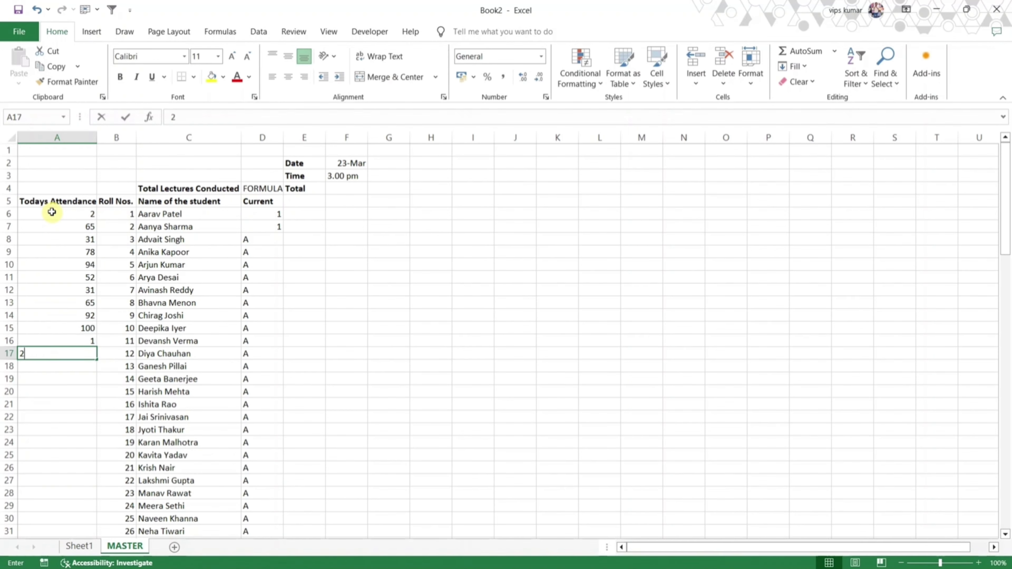
pyautogui.press('Return')
pyautogui.write('3')
pyautogui.press('Return')
pyautogui.write('4')
pyautogui.press('Return')
pyautogui.write('5')
pyautogui.press('Return')
pyautogui.write('6 ')
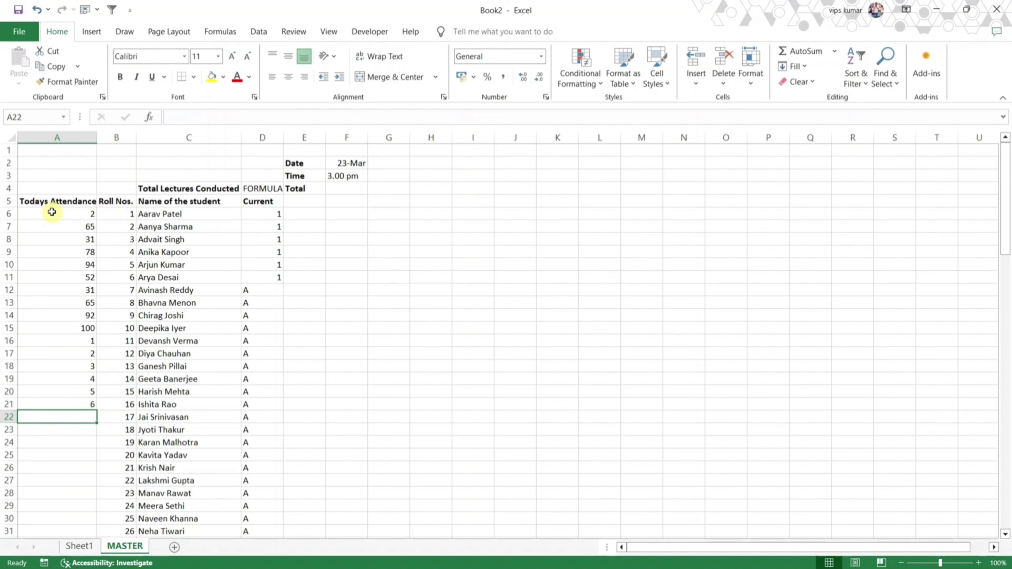
pyautogui.write('3')
pyautogui.press('Return')
pyautogui.write('2')
pyautogui.press('Return')
pyautogui.write('25')
pyautogui.press('Return')
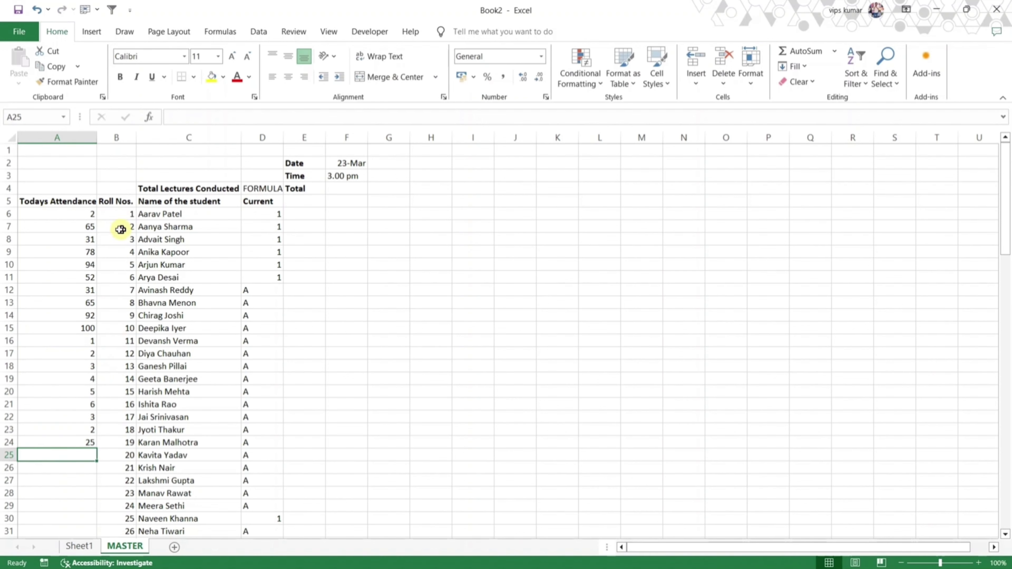
# - Add a Greater Than 100 conditional formatting rule with Light Red Fill with Dark Red Text to column A from A6 to the sheet's end
pyautogui.click(59, 218)
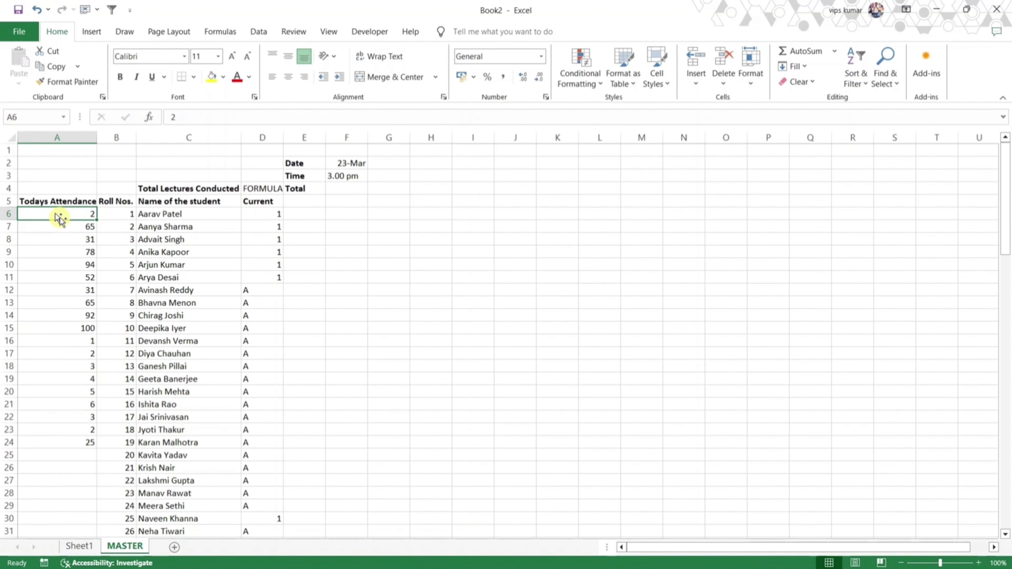
pyautogui.hotkey('ctrl', 'shift', 'Down')
pyautogui.hotkey('ctrl', 'shift', 'Down')
pyautogui.scroll(17, 61, 218)
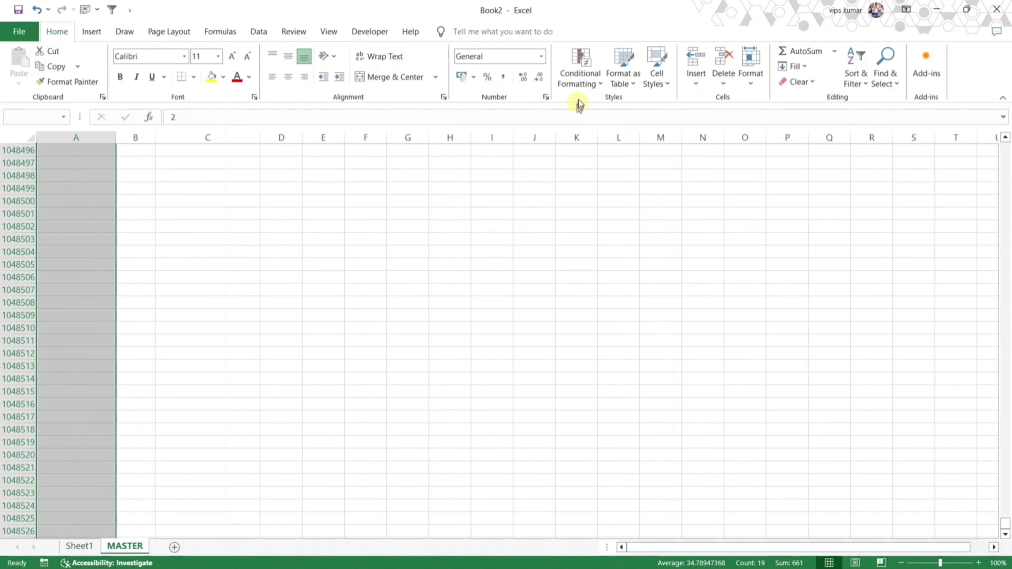
pyautogui.click(583, 82)
pyautogui.moveTo(598, 116)
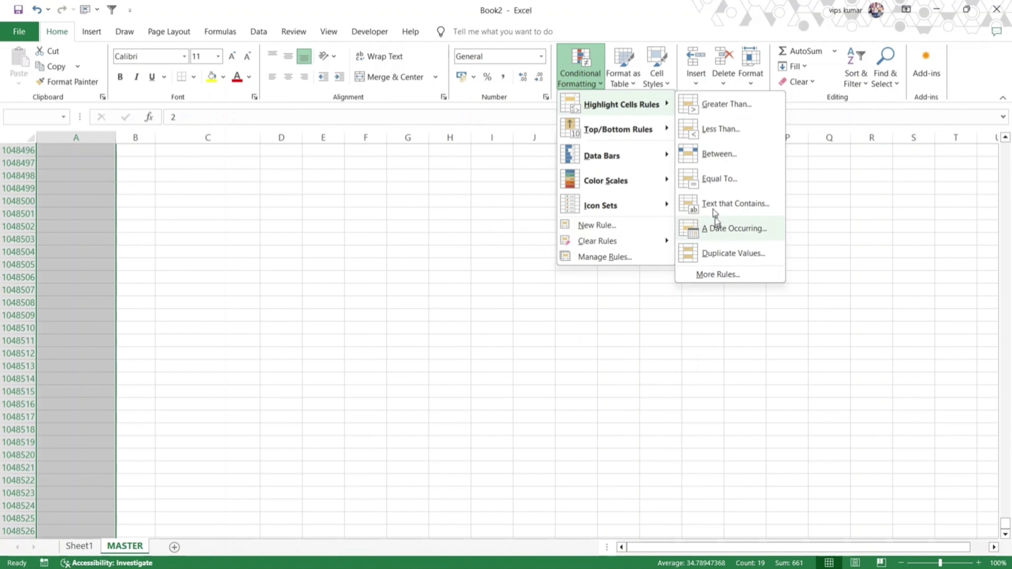
pyautogui.click(718, 105)
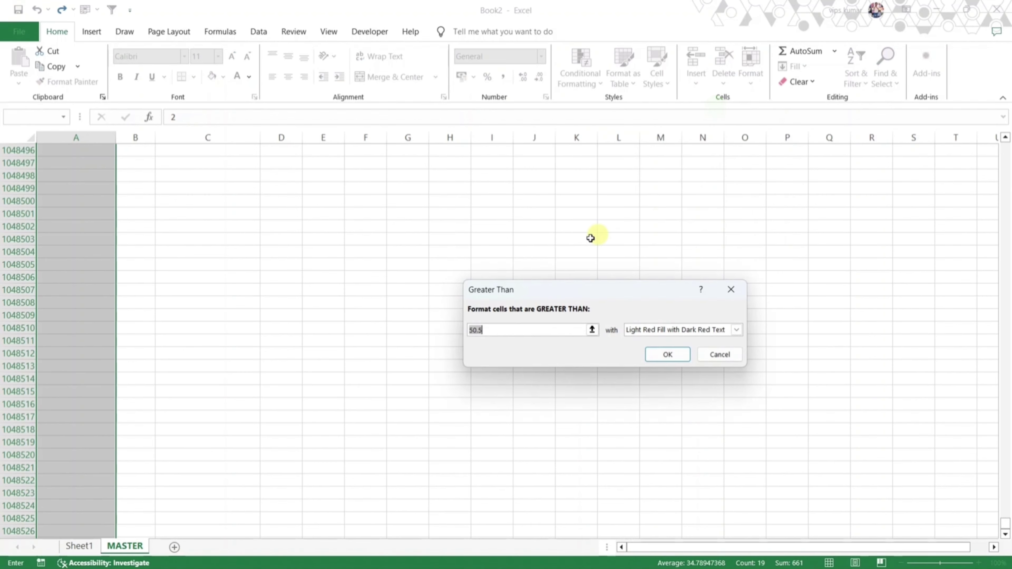
pyautogui.write('1')
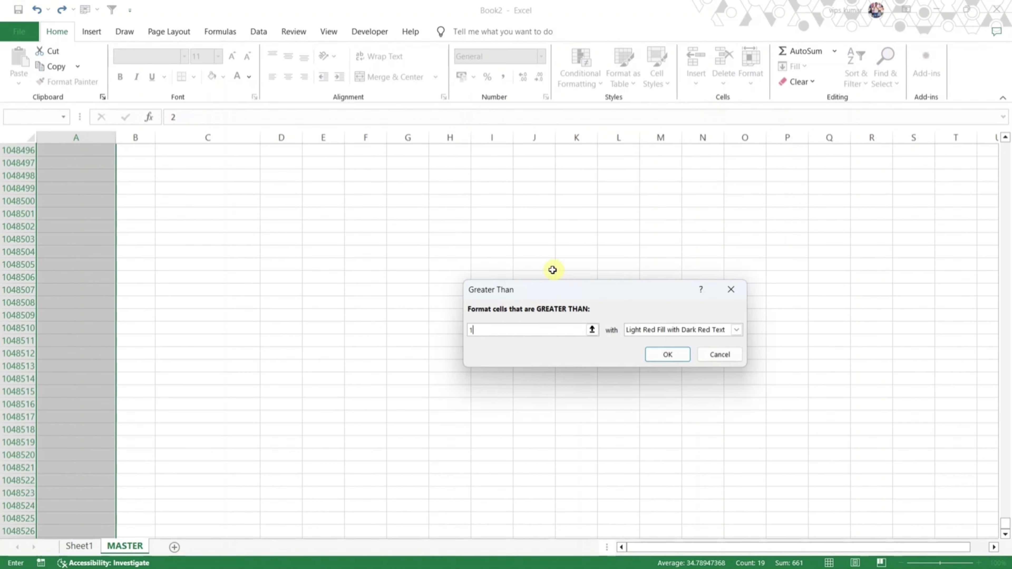
pyautogui.write('00')
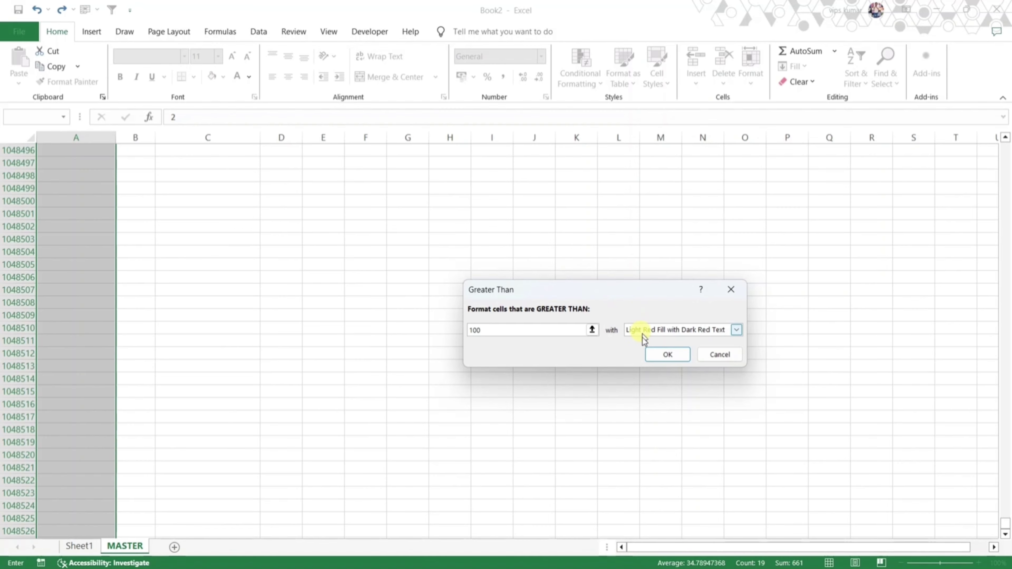
pyautogui.click(662, 356)
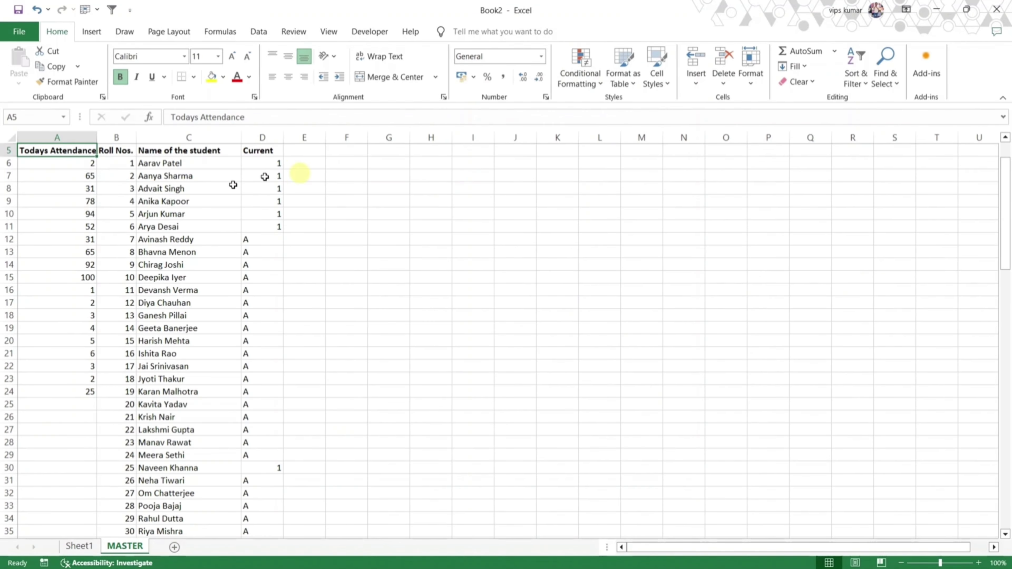
# - Add a Duplicate Values conditional formatting rule to column A from A6 to the sheet's end
pyautogui.click(53, 166)
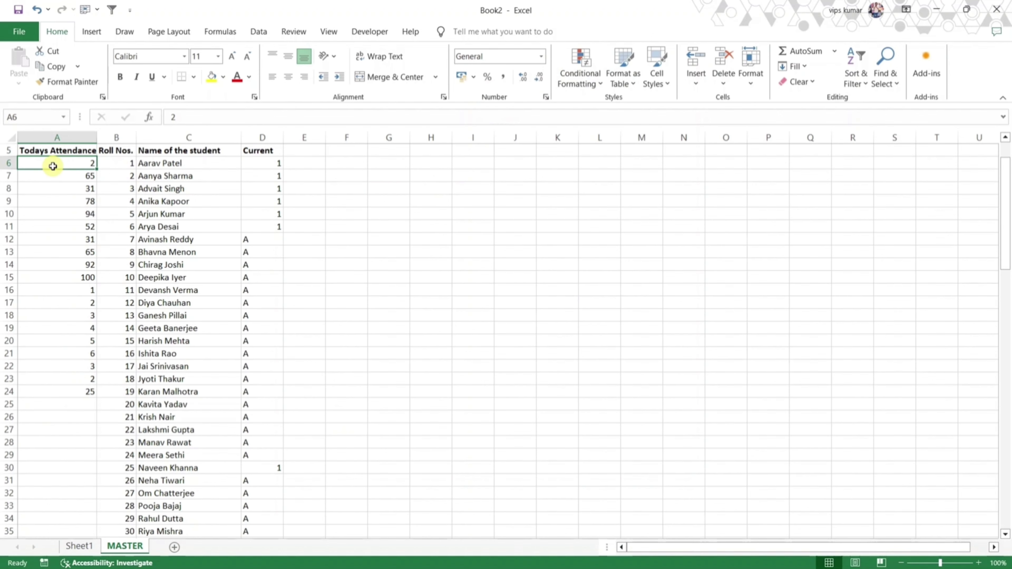
pyautogui.hotkey('ctrl', 'shift', 'Down')
pyautogui.hotkey('ctrl', 'shift', 'Down')
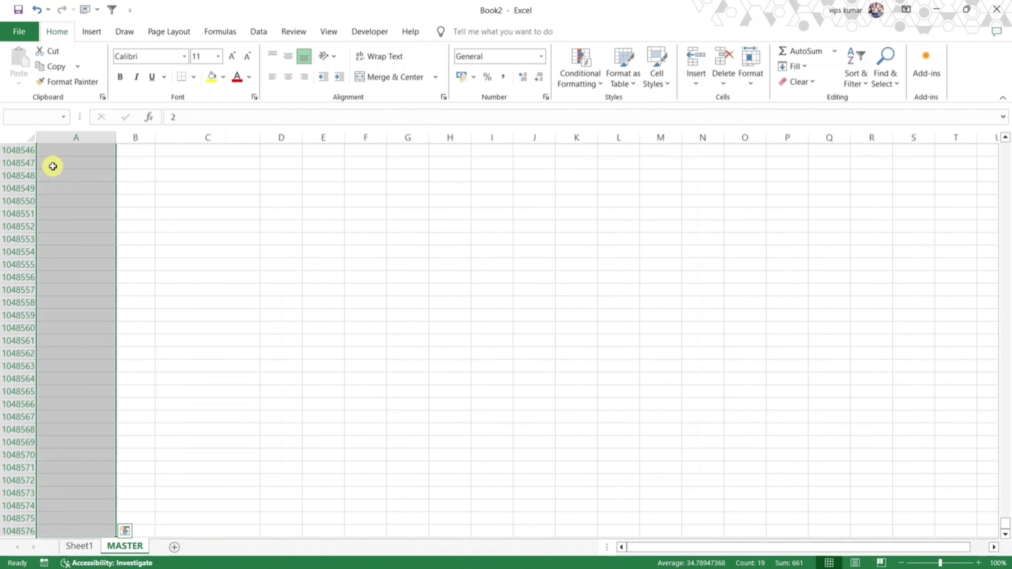
pyautogui.click(599, 86)
pyautogui.moveTo(611, 104)
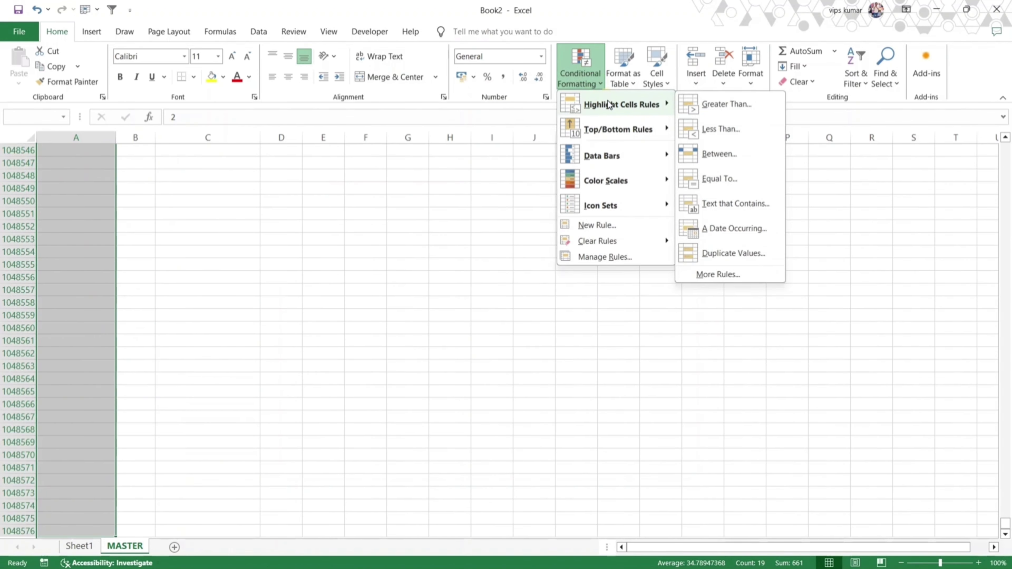
pyautogui.click(734, 258)
pyautogui.click(636, 340)
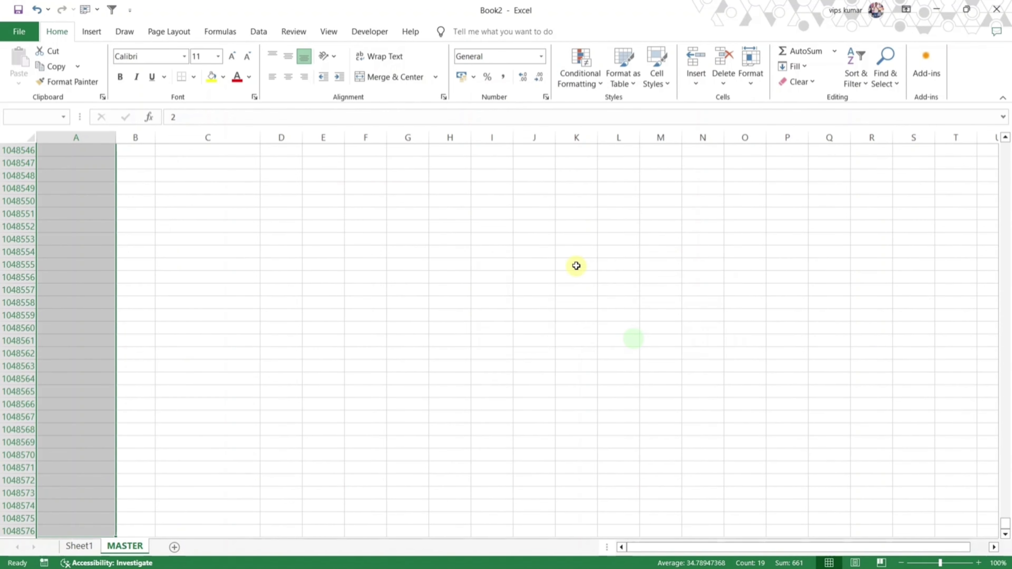
# - Review the highlighted duplicates in Todays Attendance and replace the entries in A12 and A13 with 13 and 56
pyautogui.press('Up')
pyautogui.press('Down')
pyautogui.press('Down')
pyautogui.press('Down')
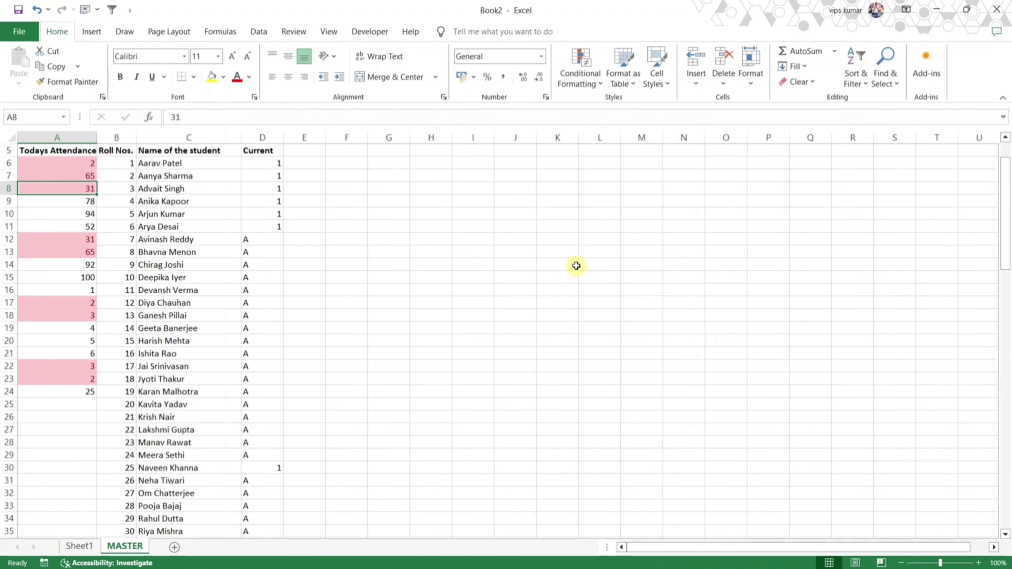
pyautogui.press('Up')
pyautogui.press('Down')
pyautogui.press('Down')
pyautogui.press('Down')
pyautogui.press('Down')
pyautogui.press('Down')
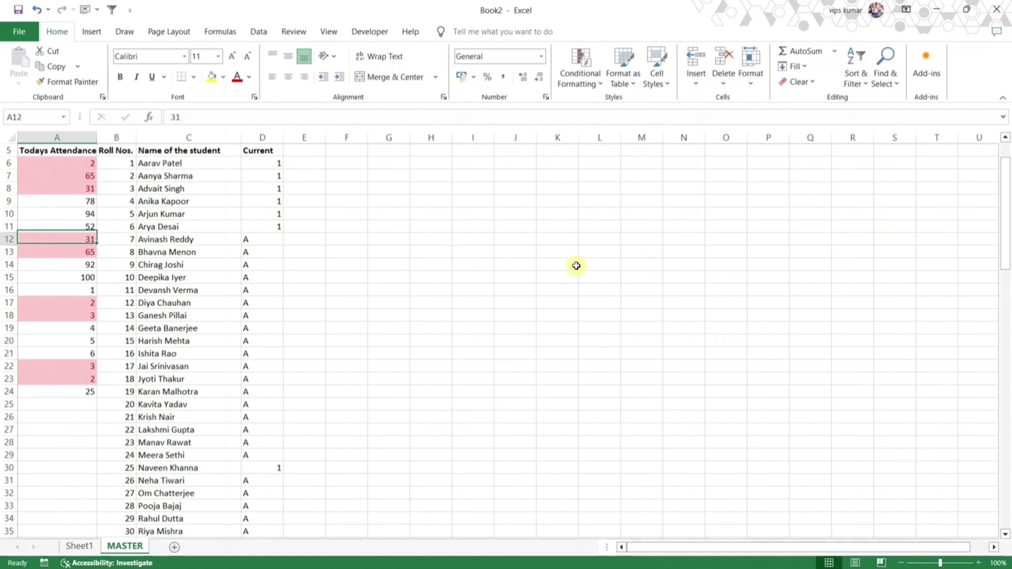
pyautogui.press('Down')
pyautogui.press('Down')
pyautogui.press('Up')
pyautogui.press('Up')
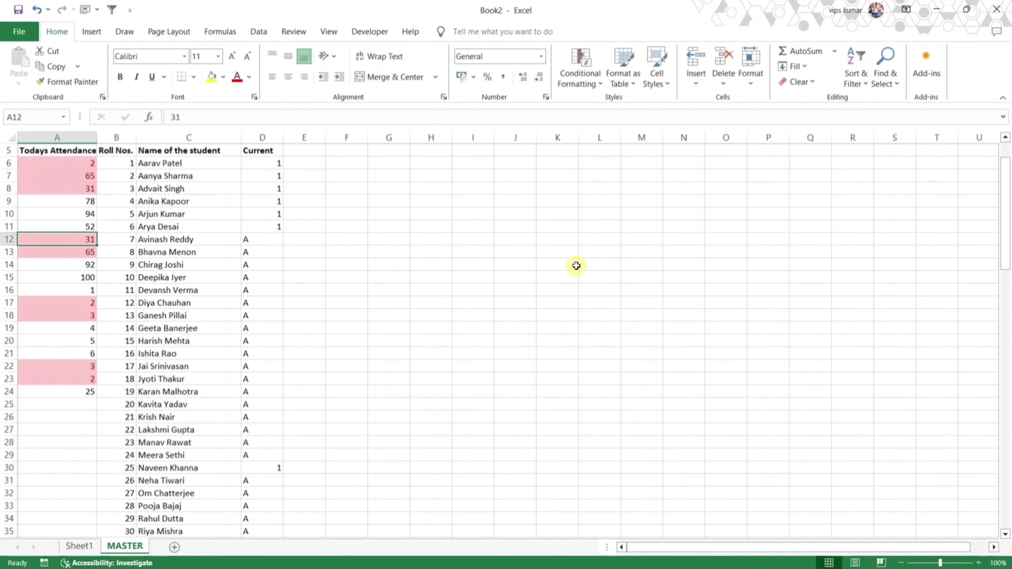
pyautogui.write('13')
pyautogui.press('Return')
pyautogui.write('56')
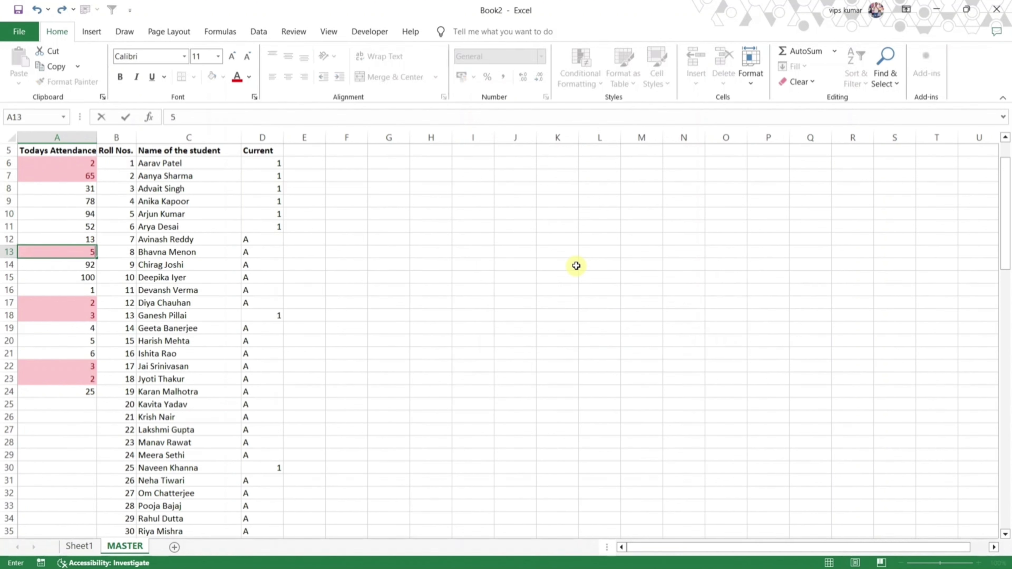
pyautogui.press('Return')
# - Replace the duplicate roll numbers in A17 and A18 with 20 and 32
pyautogui.press('Down')
pyautogui.press('Down')
pyautogui.press('Down')
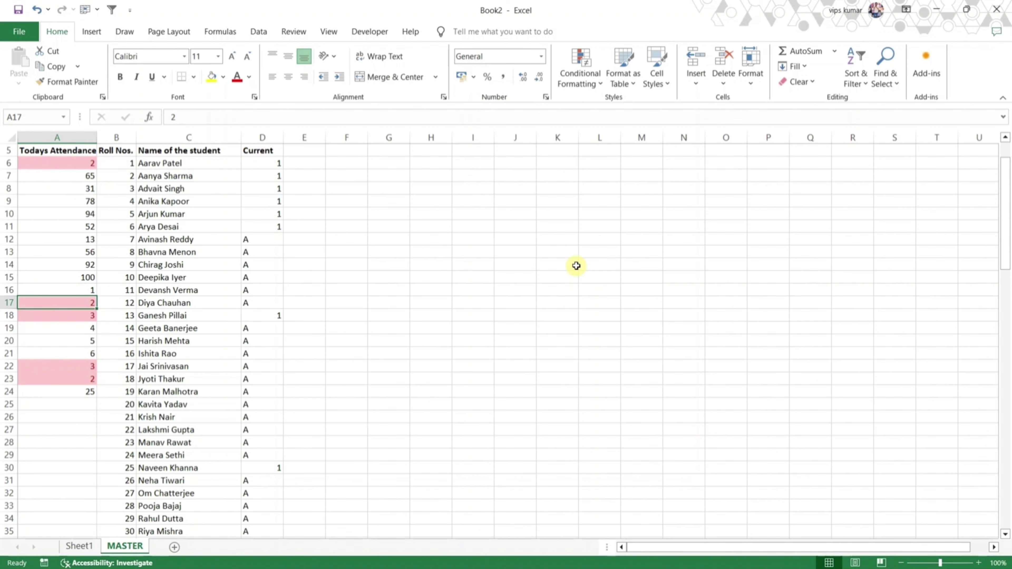
pyautogui.write('20')
pyautogui.press('Return')
pyautogui.write('32')
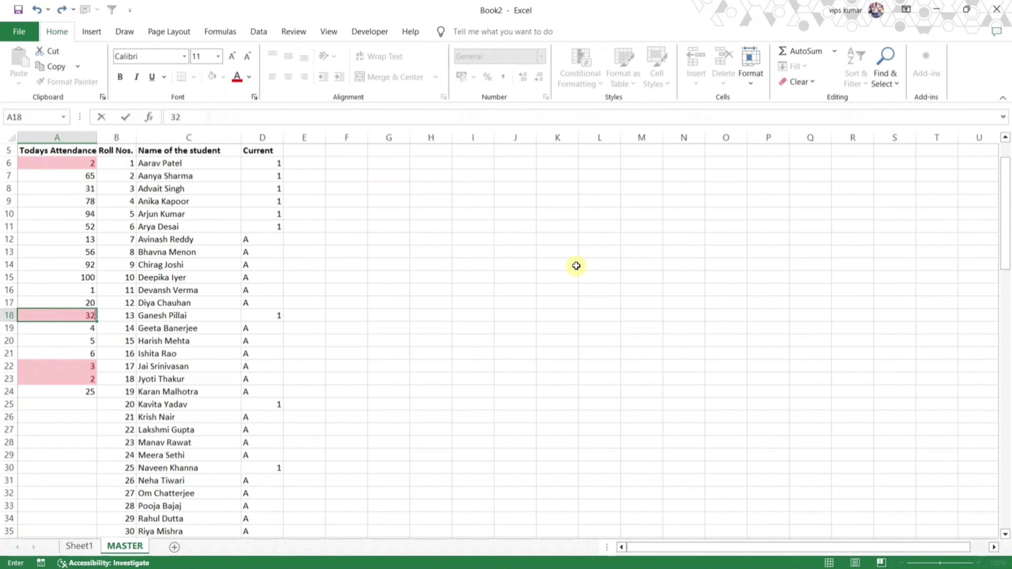
pyautogui.press('Return')
# - Replace the duplicate roll number in A23 with 47
pyautogui.press('Down')
pyautogui.press('Down')
pyautogui.press('Down')
pyautogui.press('Down')
pyautogui.write('47')
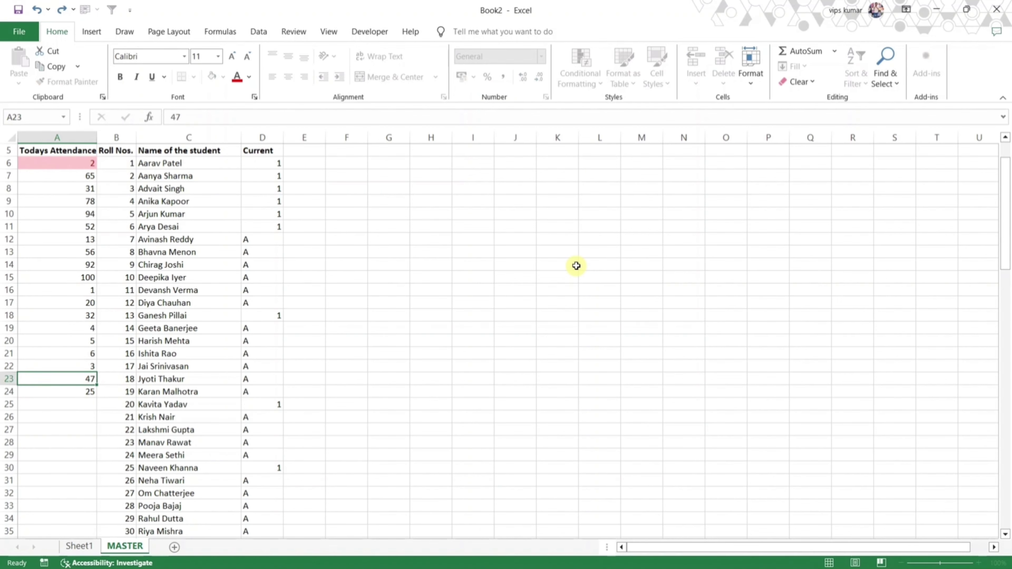
pyautogui.press('Return')
# - Enter the out-of-range roll number 120 in A25 to test the Greater Than rule
pyautogui.press('Down')
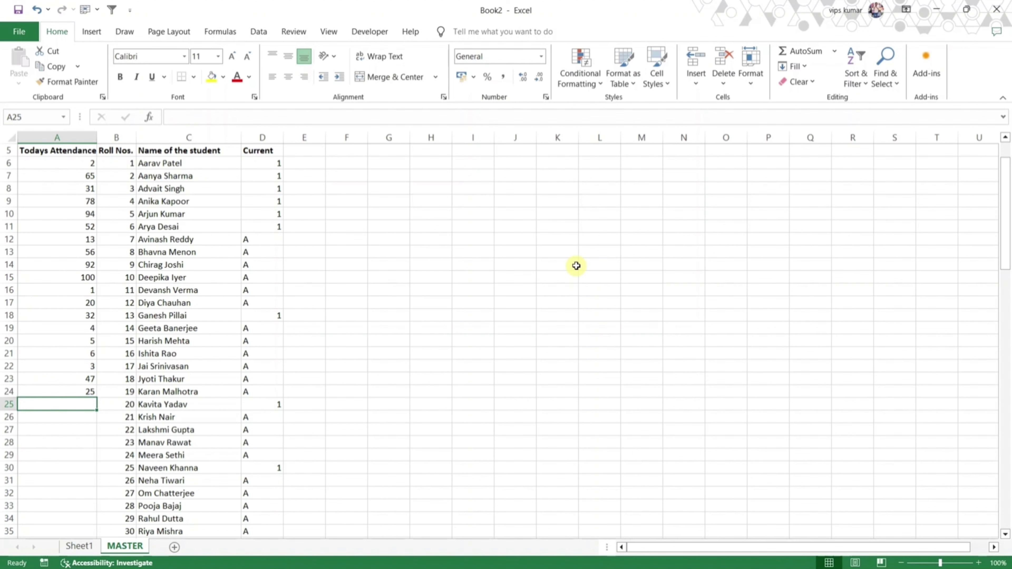
pyautogui.write('120')
pyautogui.press('Return')
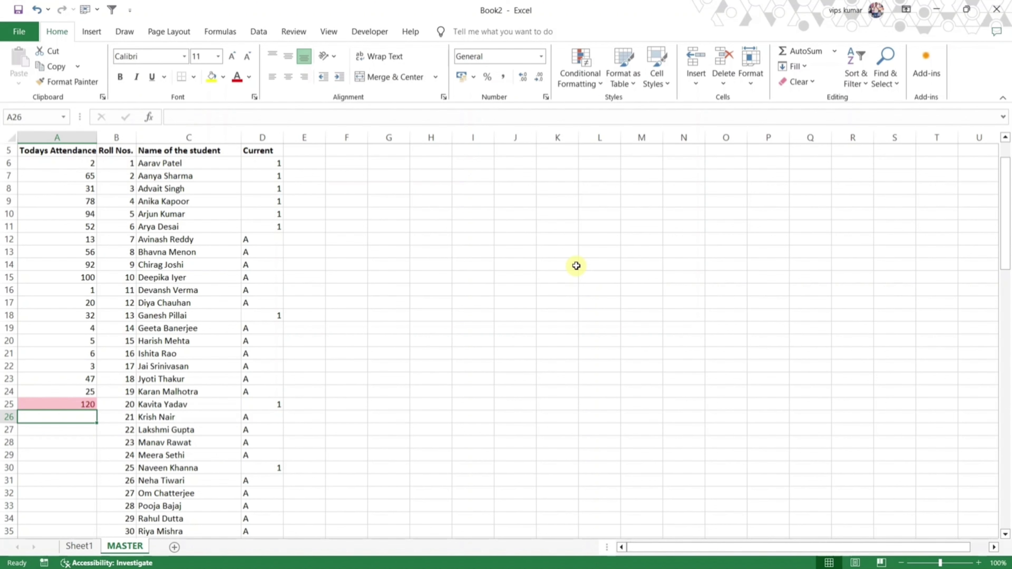
# - Set A25 to roll number 12 and add roll number 7 in A26
pyautogui.press('Up')
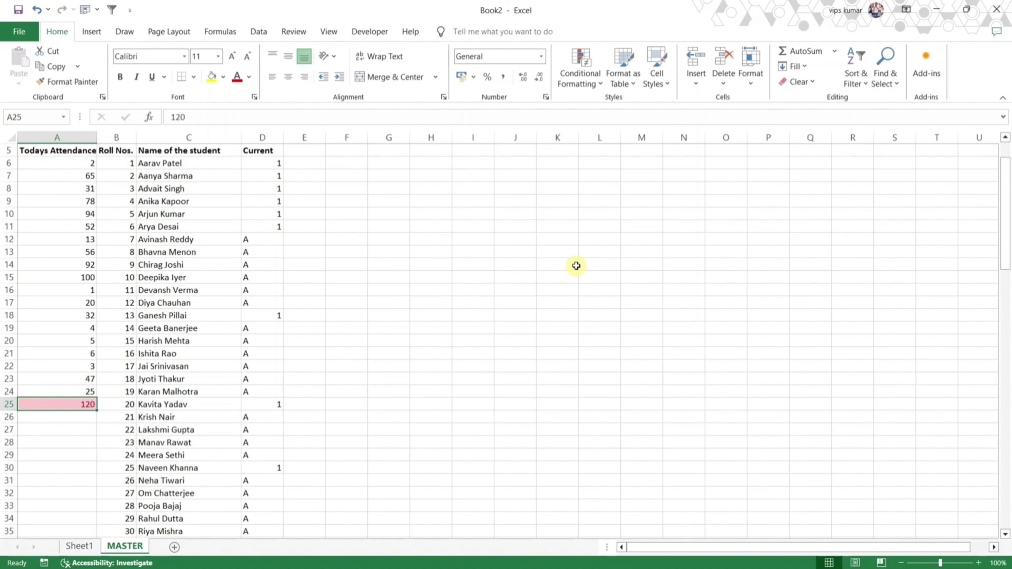
pyautogui.write('12')
pyautogui.press('Return')
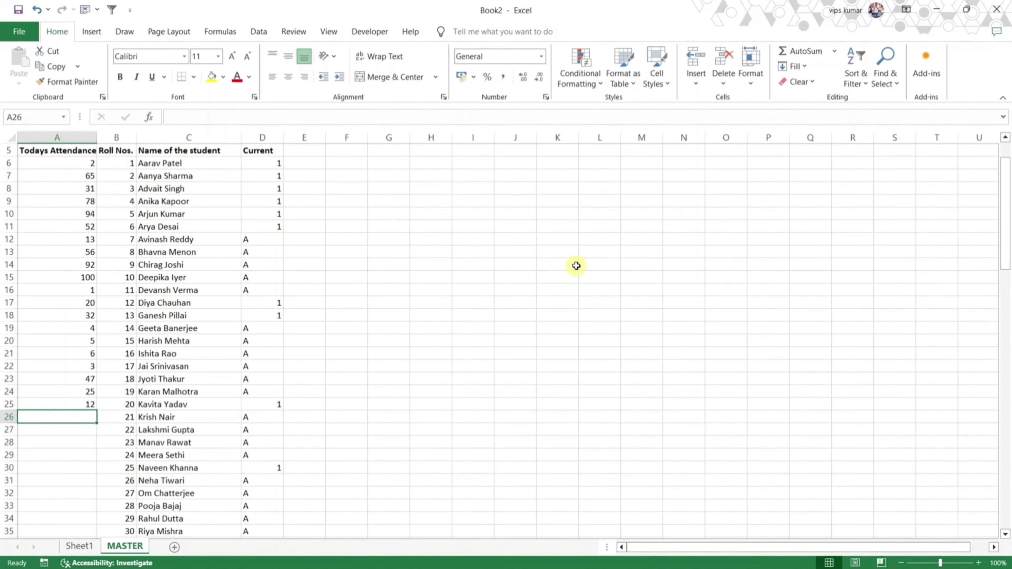
pyautogui.scroll(2, 244, 264)
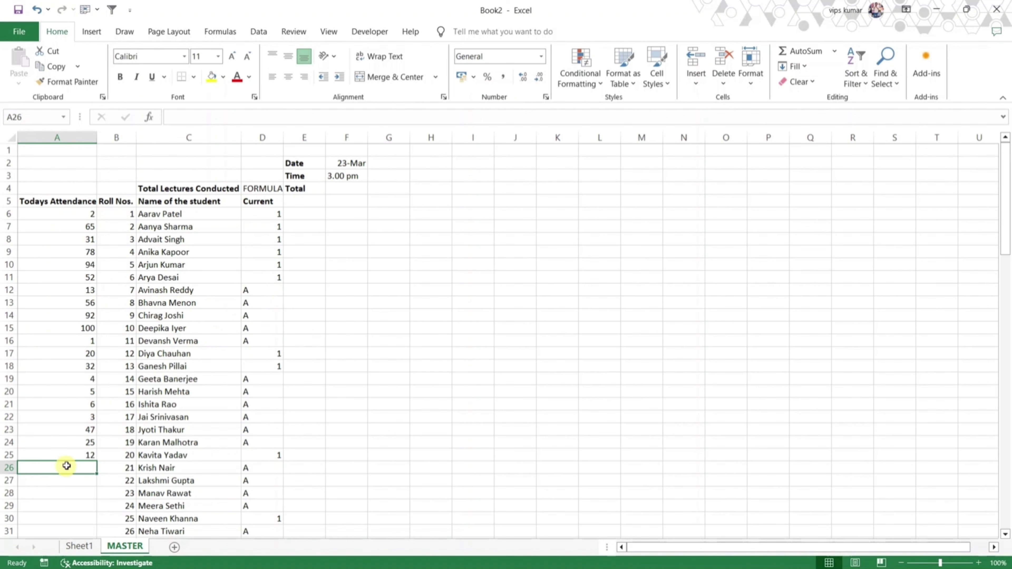
pyautogui.write('7')
pyautogui.press('Return')
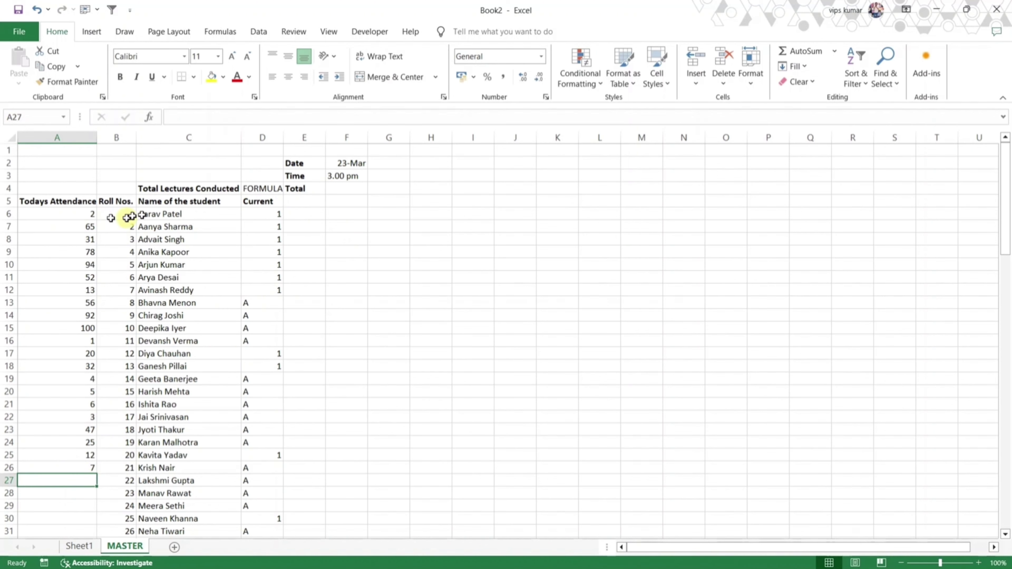
# - Copy the Current attendance results in D6:D105 and paste them as values into the 23-Mar column starting at F6
pyautogui.click(266, 214)
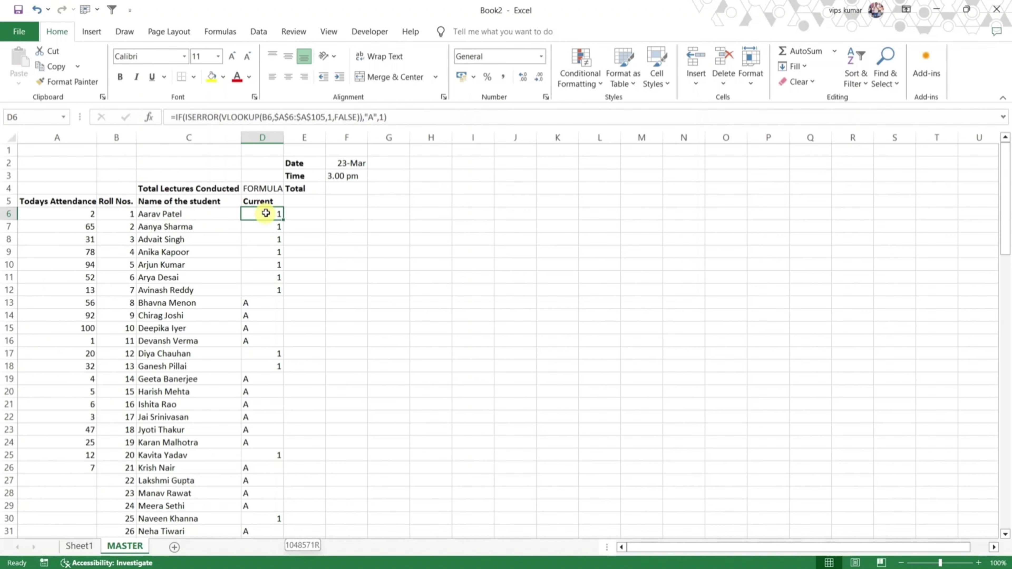
pyautogui.hotkey('ctrl', 'shift', 'Down')
pyautogui.hotkey('ctrl', 'c')
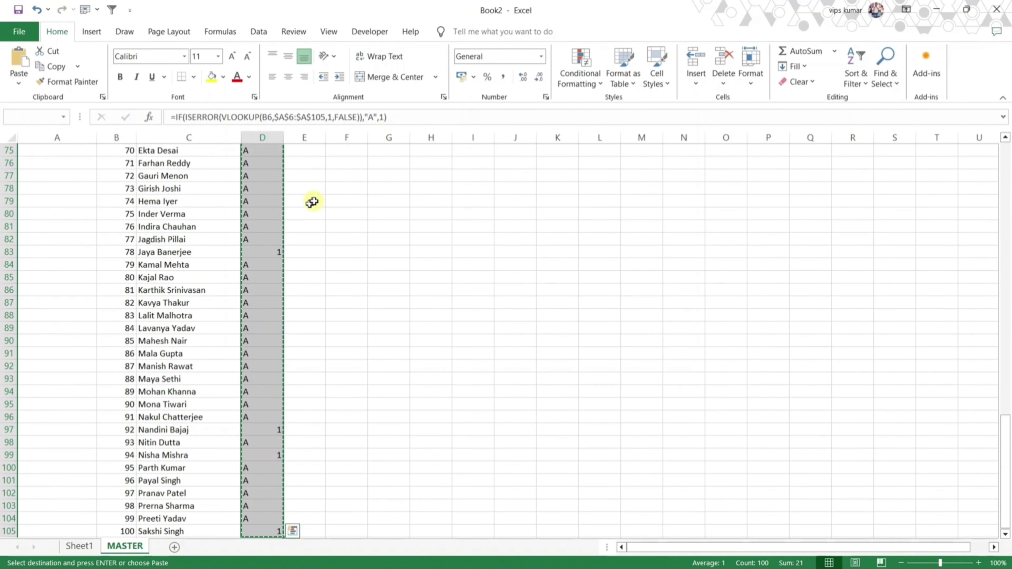
pyautogui.scroll(20, 313, 202)
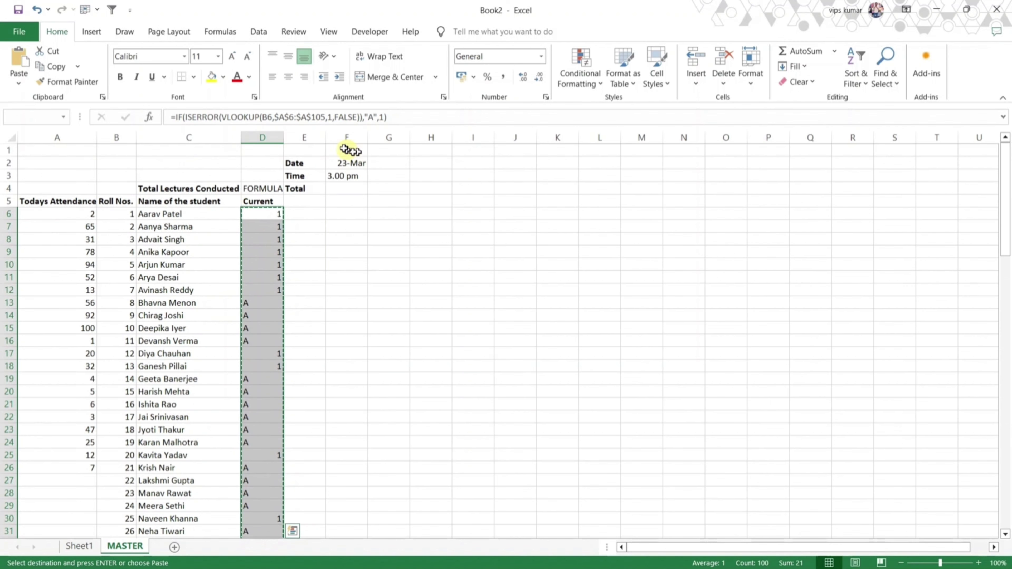
pyautogui.click(351, 213)
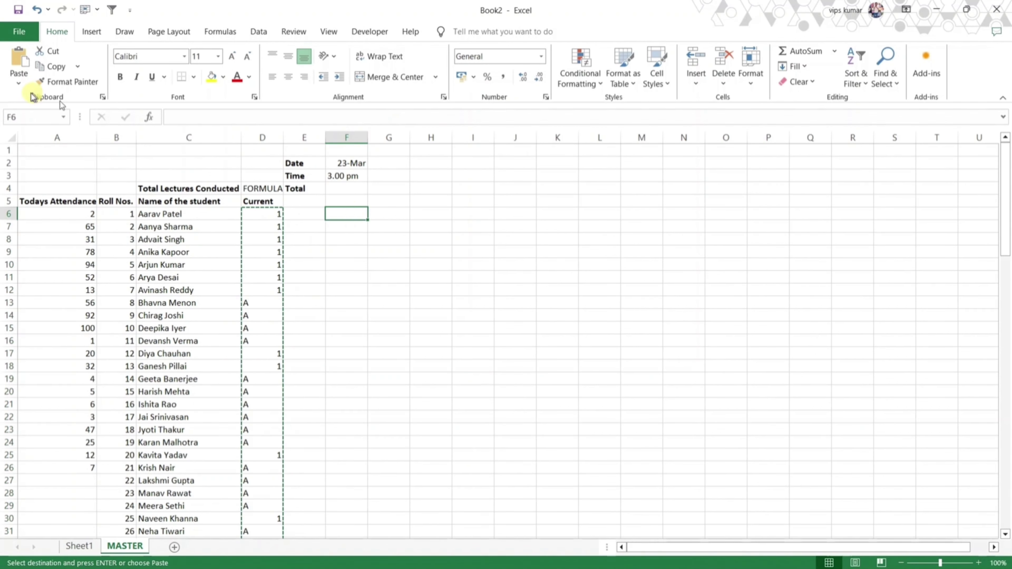
pyautogui.click(18, 83)
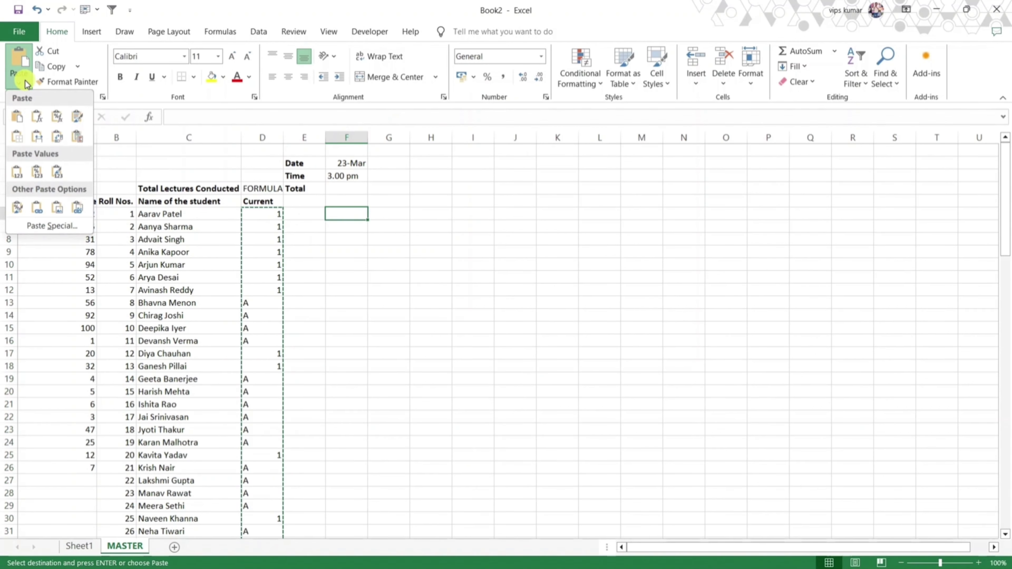
pyautogui.click(18, 173)
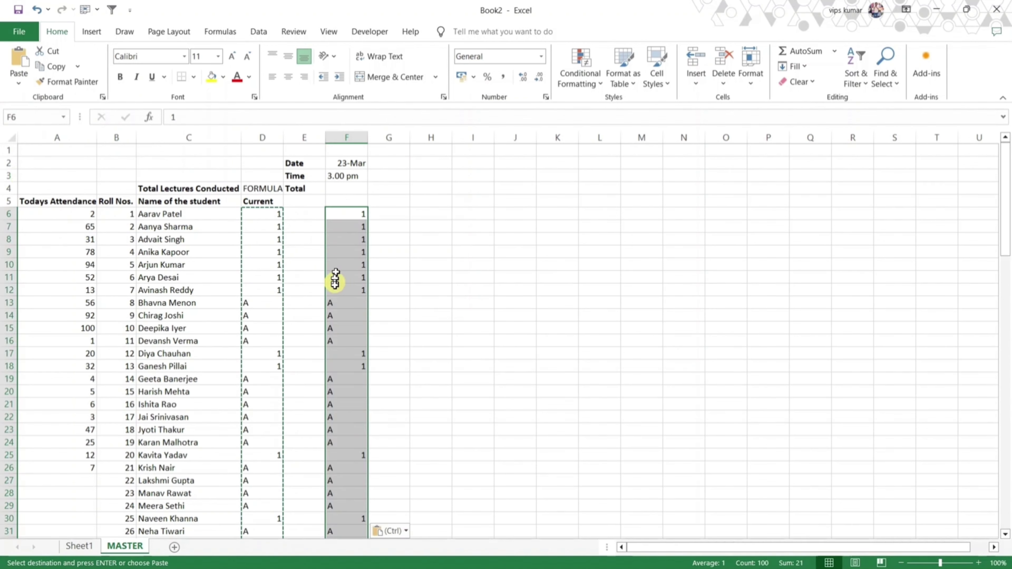
# - Enter =SUM(F5:F105) in F4 to total the students present in the 23-Mar lecture
pyautogui.click(354, 189)
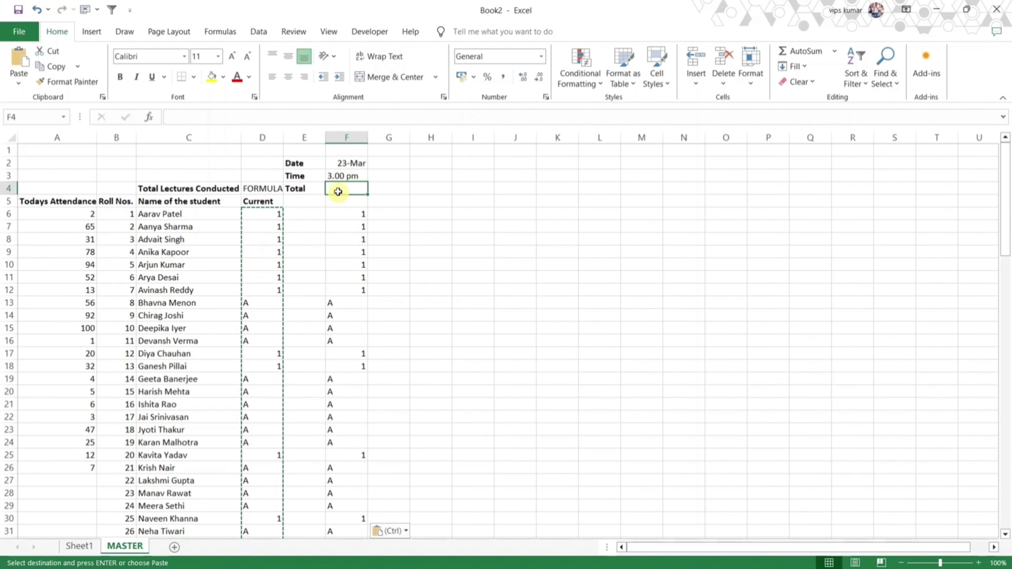
pyautogui.write('=su')
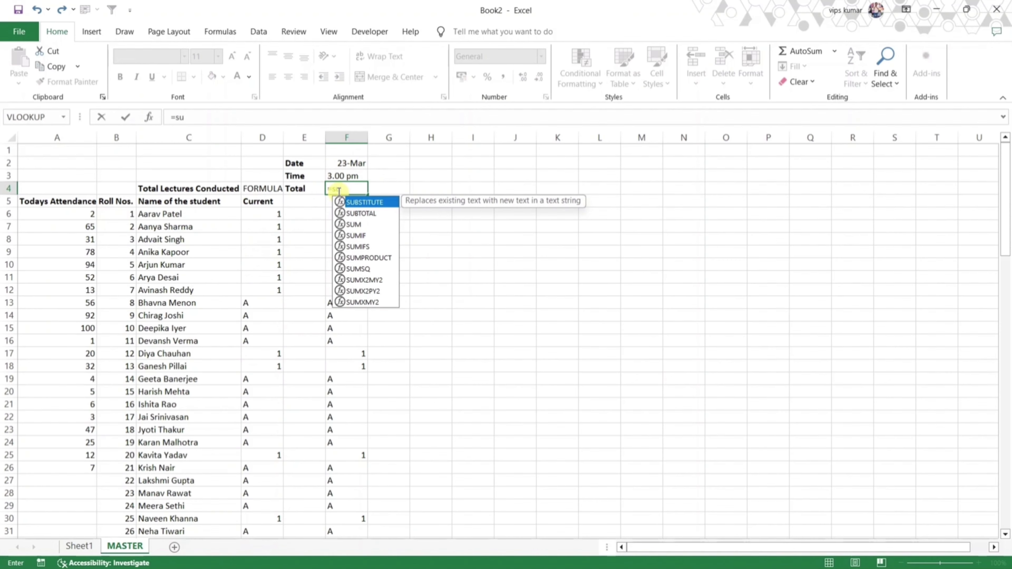
pyautogui.write('m(')
pyautogui.press('Down')
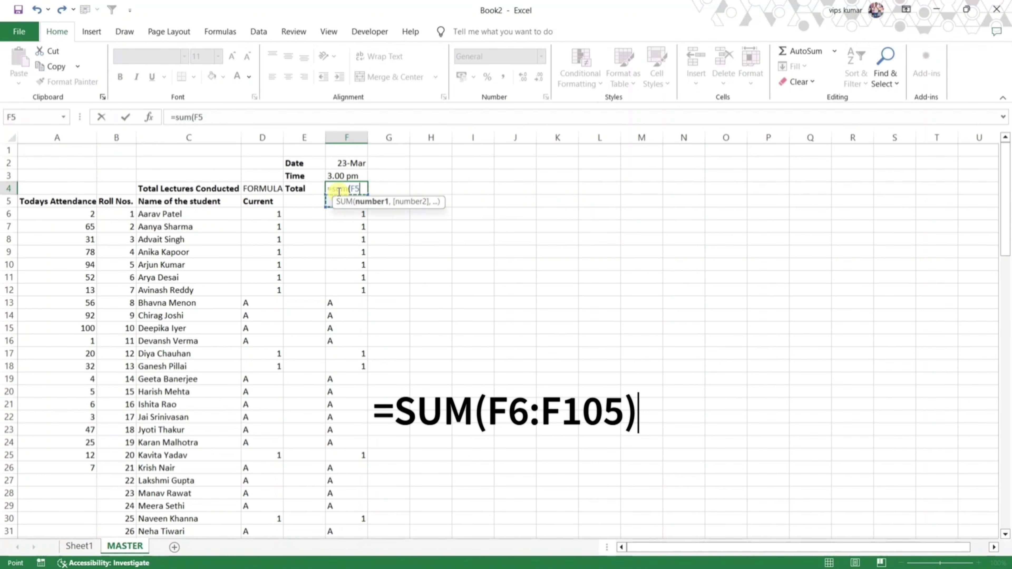
pyautogui.hotkey('ctrl', 'shift', 'Down')
pyautogui.hotkey('ctrl', 'shift', 'Down')
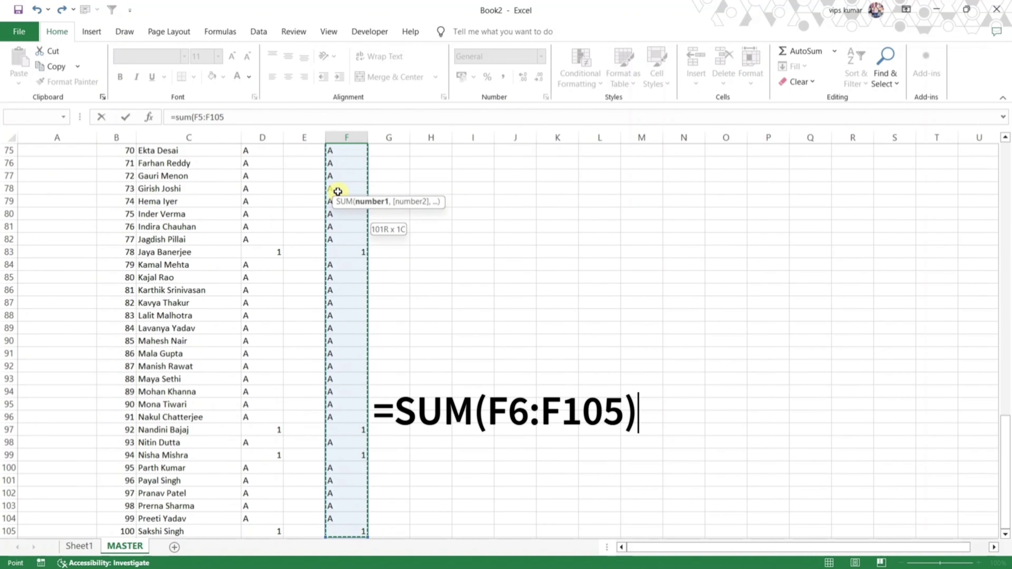
pyautogui.write(')')
pyautogui.press('Return')
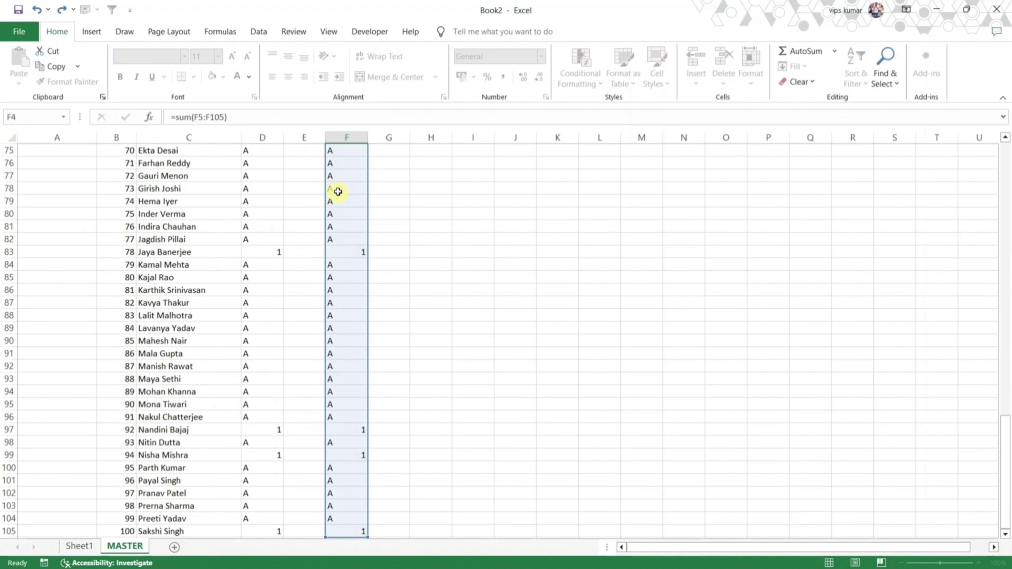
pyautogui.scroll(2, 285, 242)
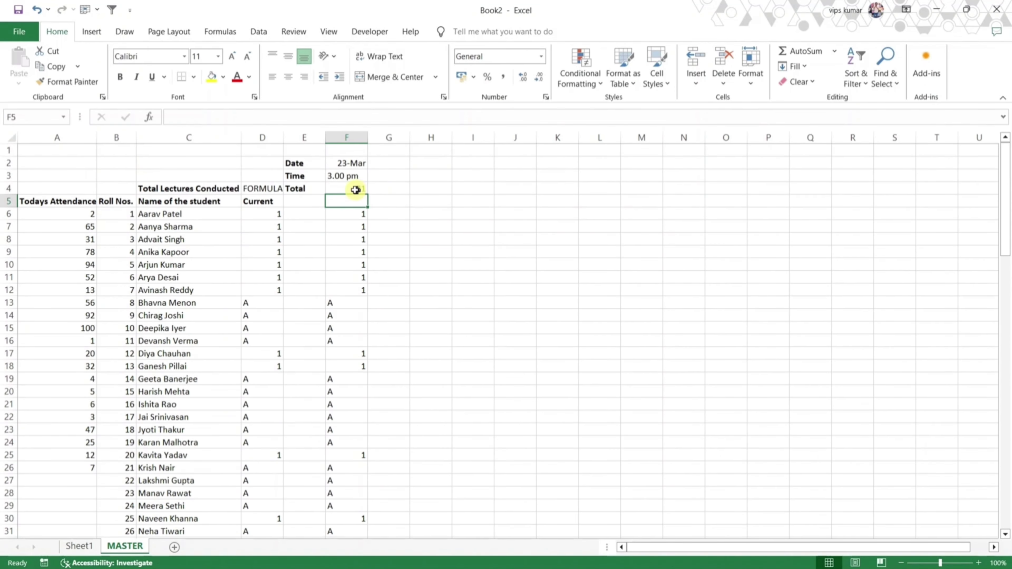
pyautogui.click(337, 188)
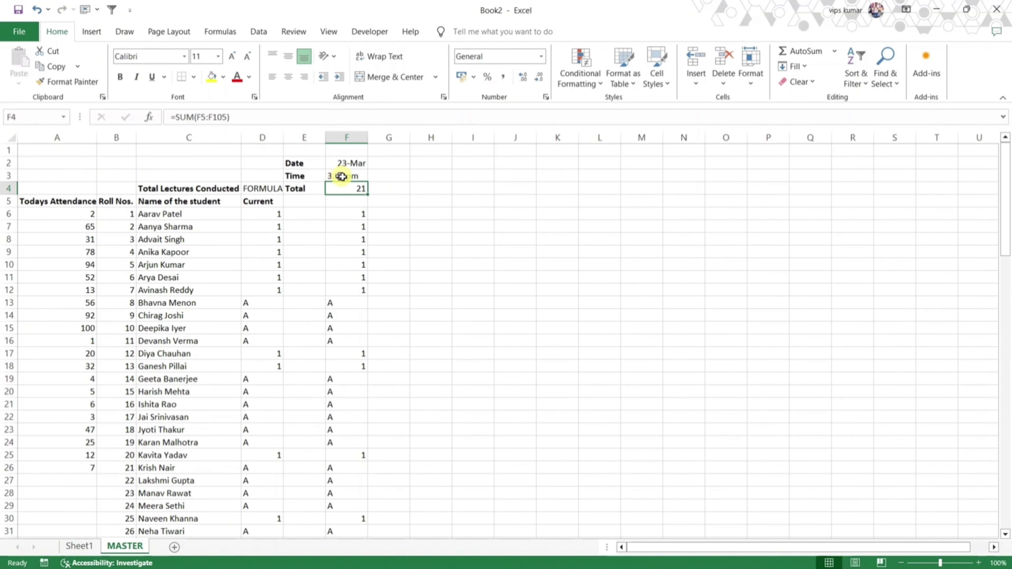
# - Add the next lecture's date 24/03 in G2 and time 2.30 pm in G3
pyautogui.click(381, 167)
pyautogui.write('24/03')
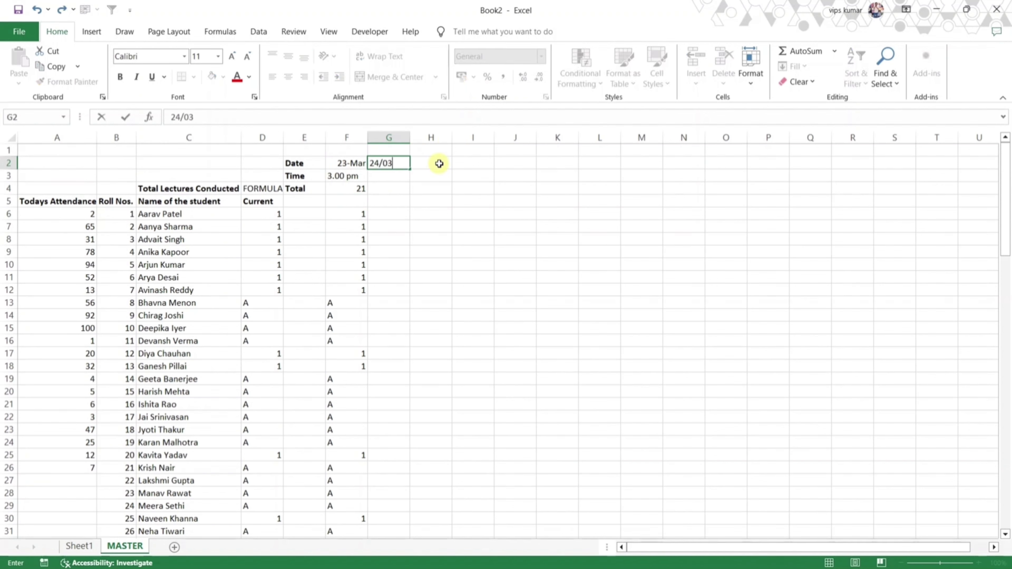
pyautogui.press('Return')
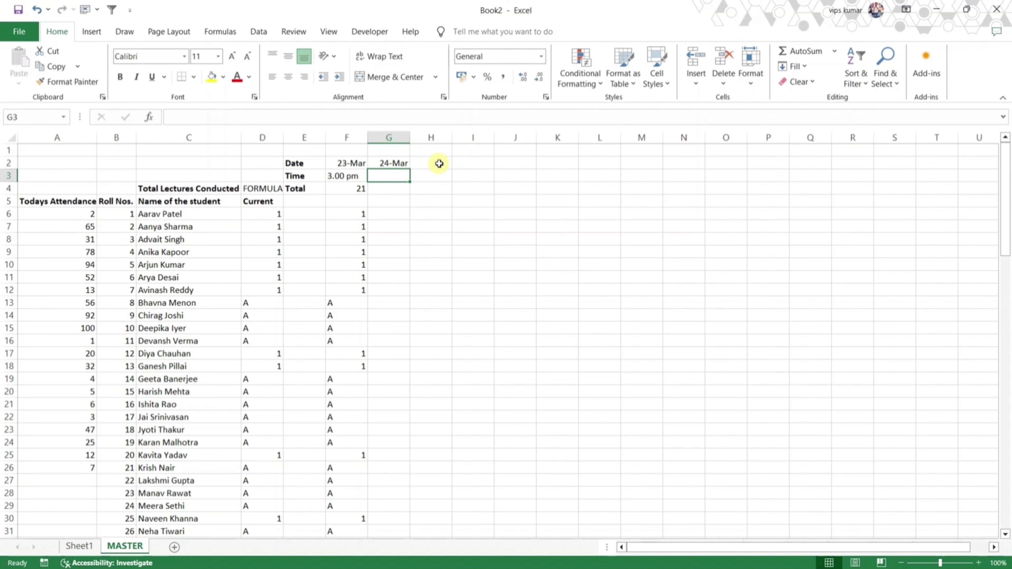
pyautogui.write('2.30 pm')
pyautogui.press('Return')
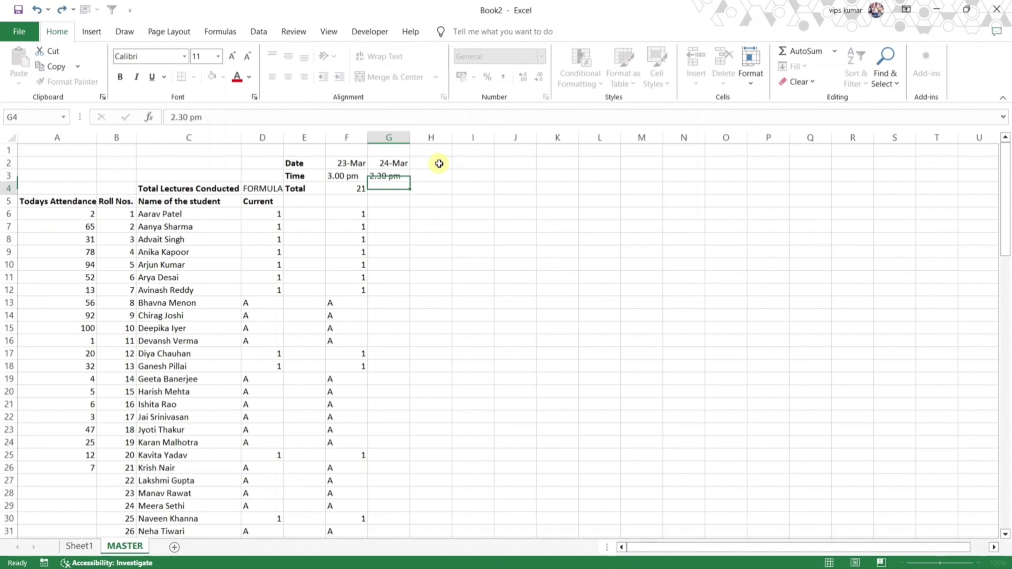
# - Clear the previous lecture's roll numbers from A6:A26 in the Todays Attendance column
pyautogui.click(47, 221)
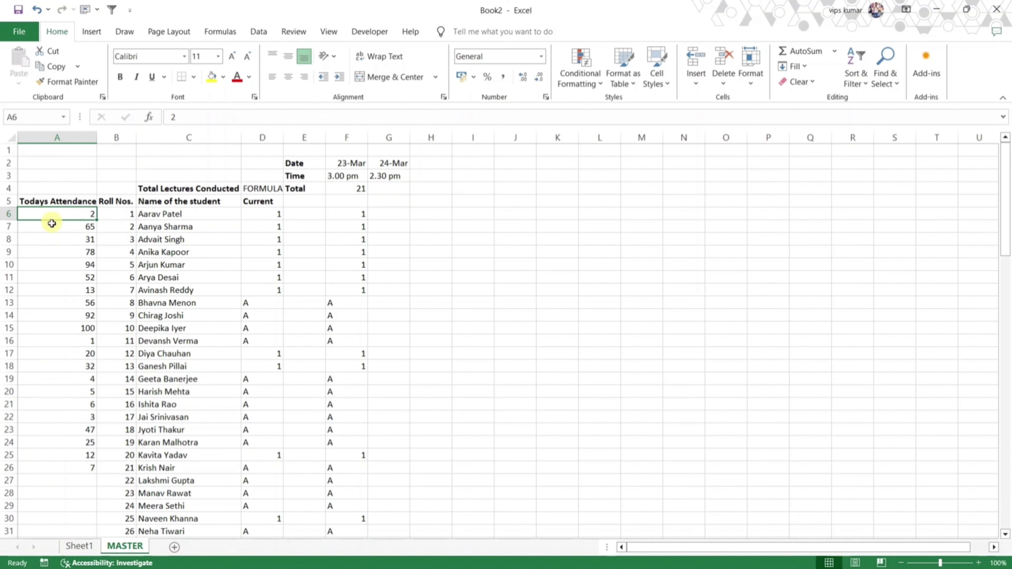
pyautogui.moveTo(52, 220); pyautogui.dragTo(54, 467)
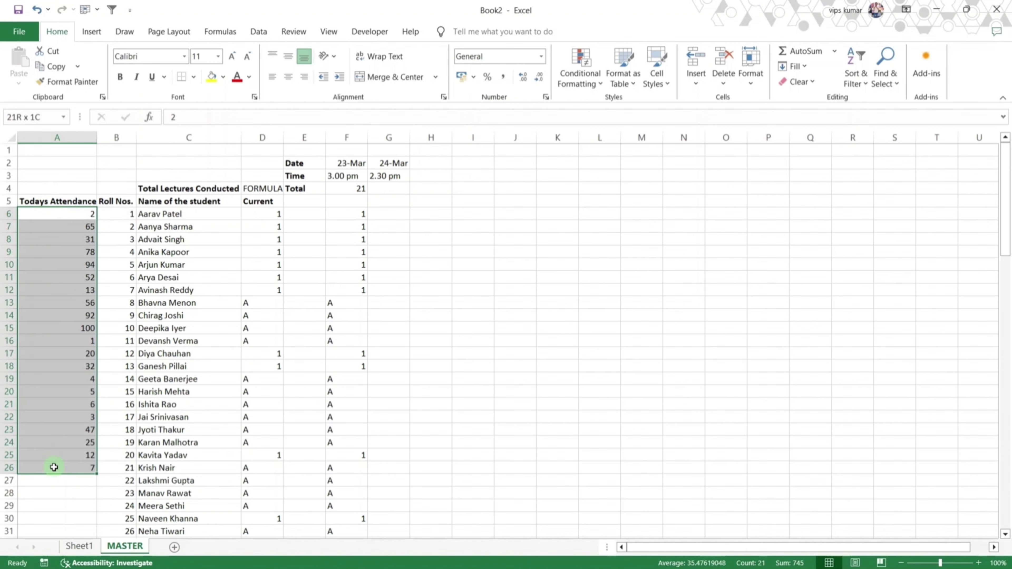
pyautogui.press('Delete')
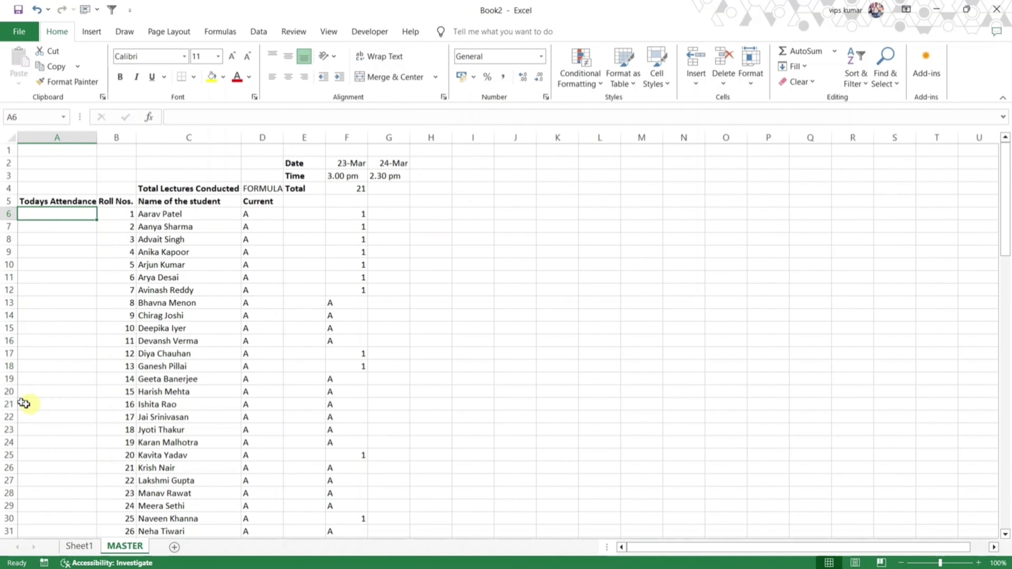
# - Enter roll numbers 14, 51, 24, 56, 97 and 1 in A6:A11 for the new lecture
pyautogui.write('14')
pyautogui.press('Return')
pyautogui.write('51')
pyautogui.press('Return')
pyautogui.write('24')
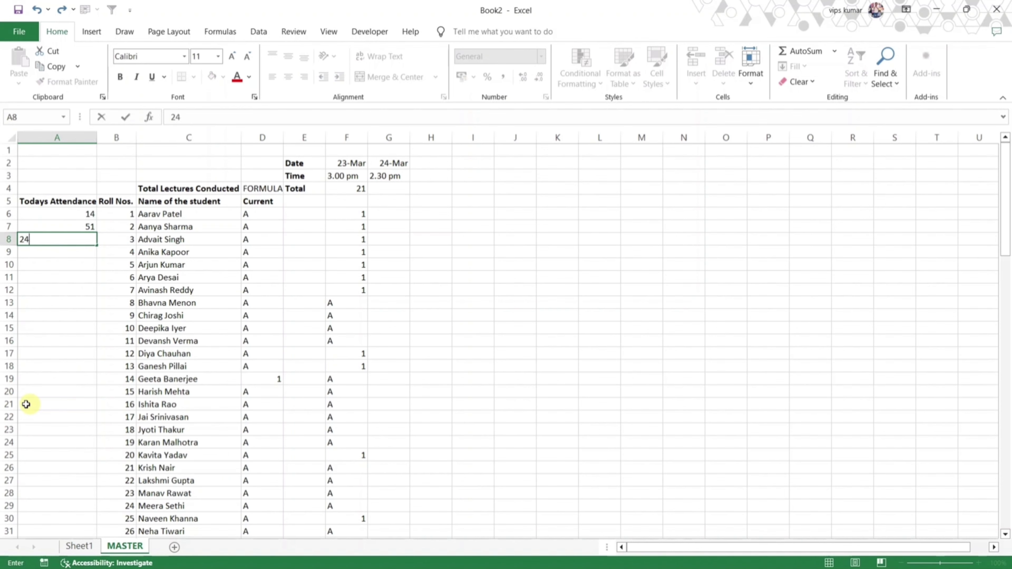
pyautogui.press('Return')
pyautogui.write('56')
pyautogui.press('Return')
pyautogui.write('97')
pyautogui.press('Return')
pyautogui.write('1')
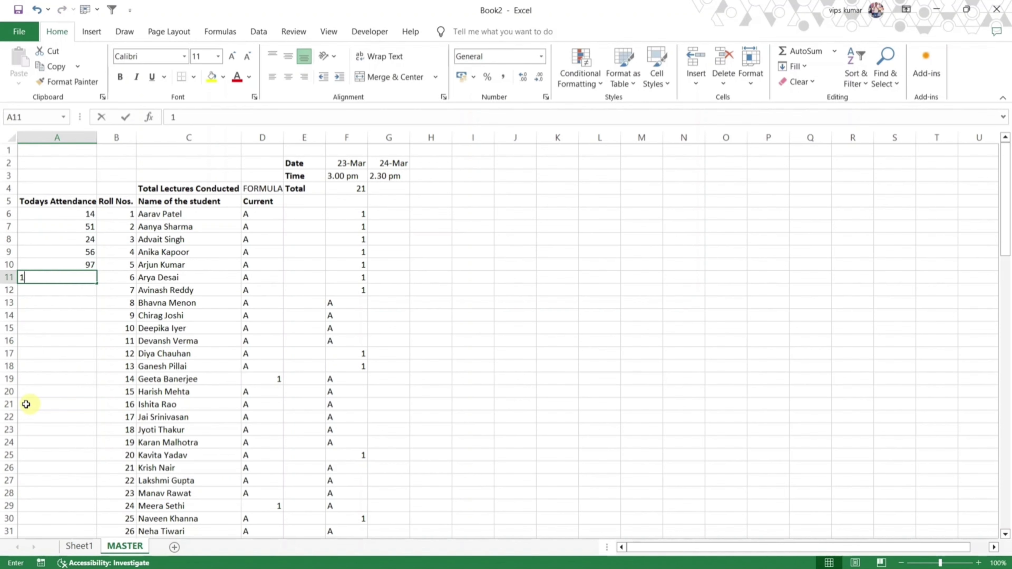
pyautogui.press('Return')
# - Continue the attendance list with roll numbers 2, 6, 5, 99, 100 and 13 in A12:A17
pyautogui.write('2')
pyautogui.press('Return')
pyautogui.write('6')
pyautogui.press('Return')
pyautogui.write('5')
pyautogui.press('Return')
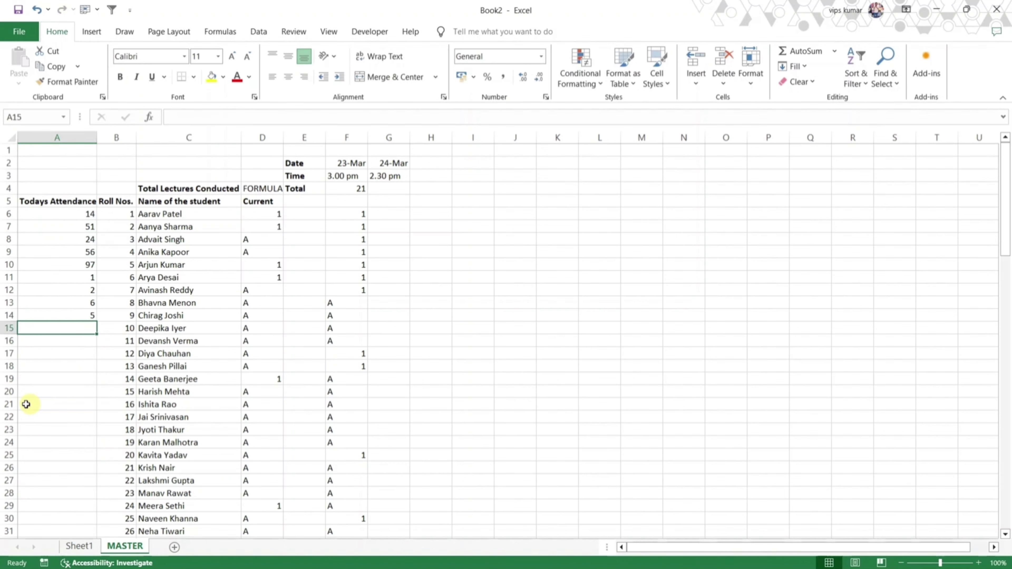
pyautogui.write('99')
pyautogui.press('Return')
pyautogui.write('100')
pyautogui.press('Return')
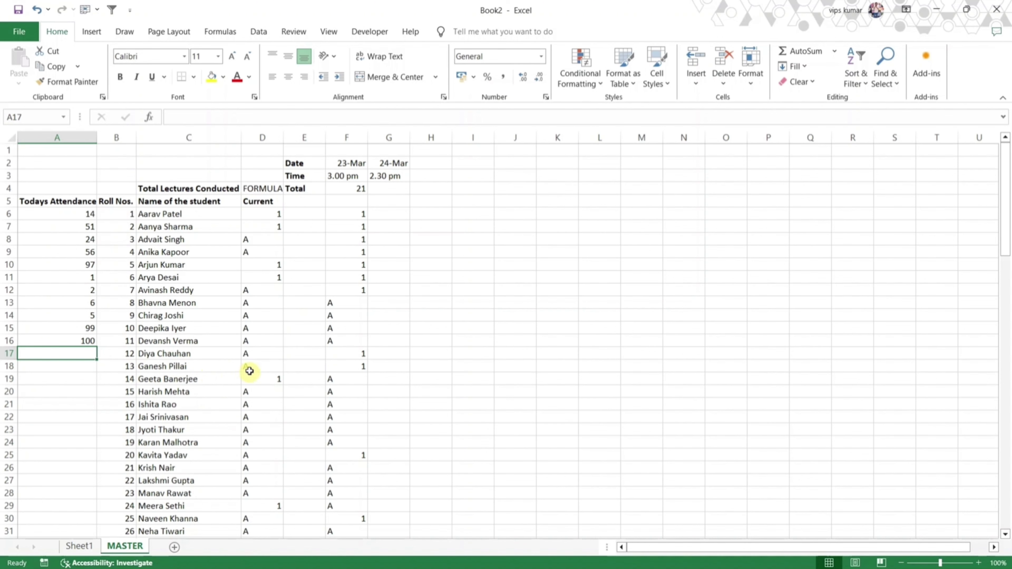
pyautogui.write('13')
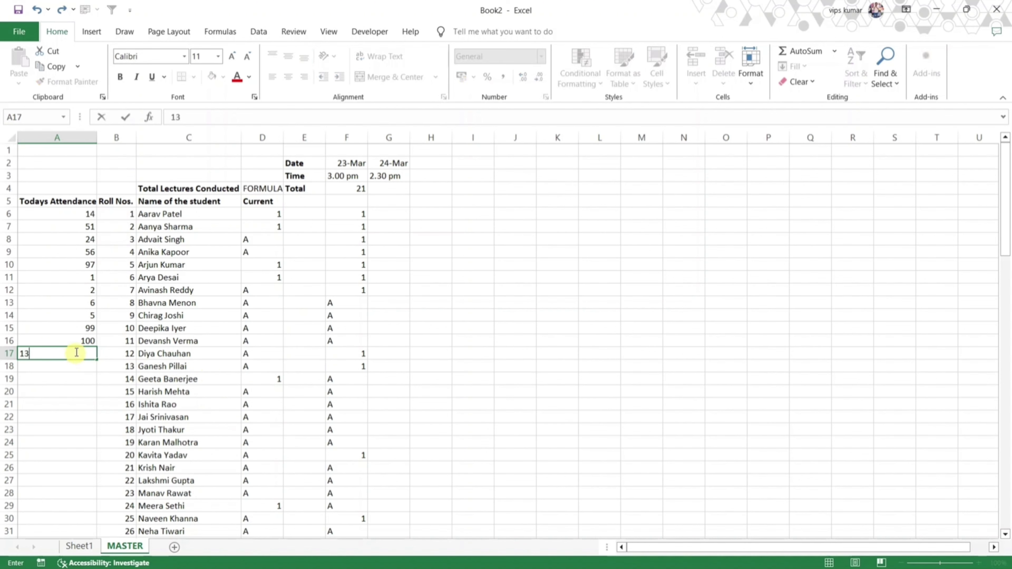
pyautogui.press('Return')
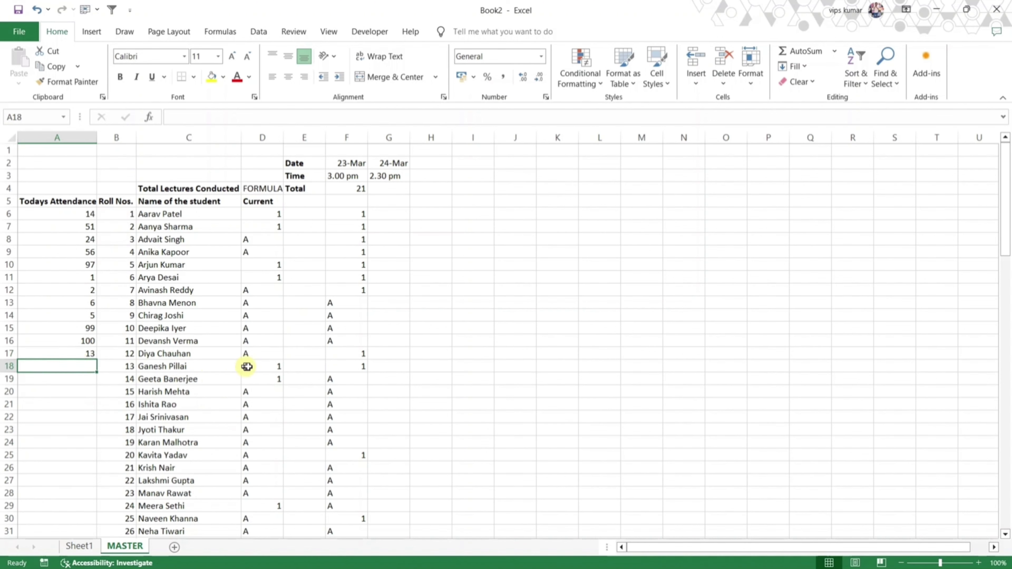
# - Copy the updated Current results in D6:D105 and paste them as values into the 24-Mar column starting at G6
pyautogui.click(254, 212)
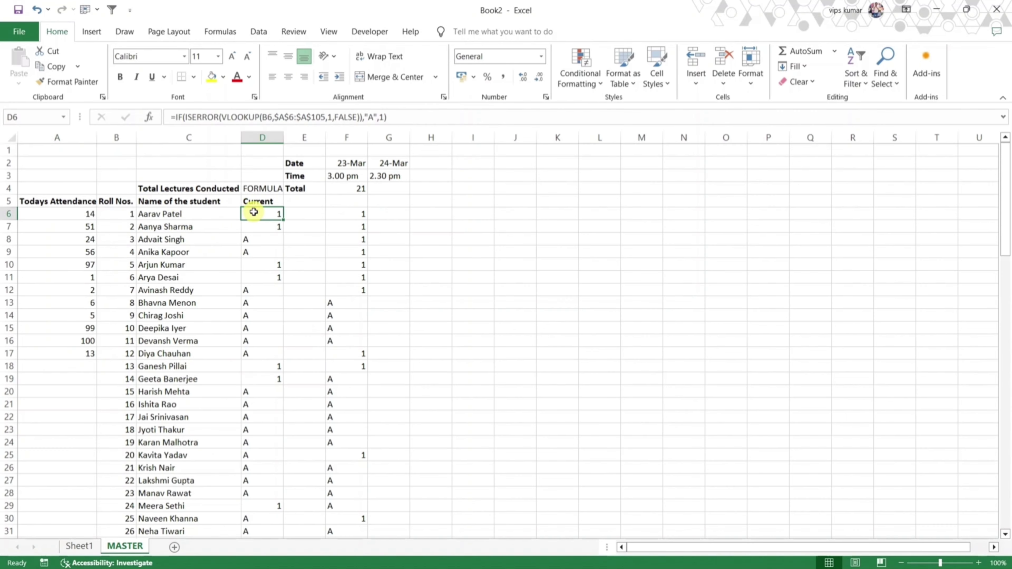
pyautogui.hotkey('ctrl', 'shift', 'Down')
pyautogui.hotkey('ctrl', 'c')
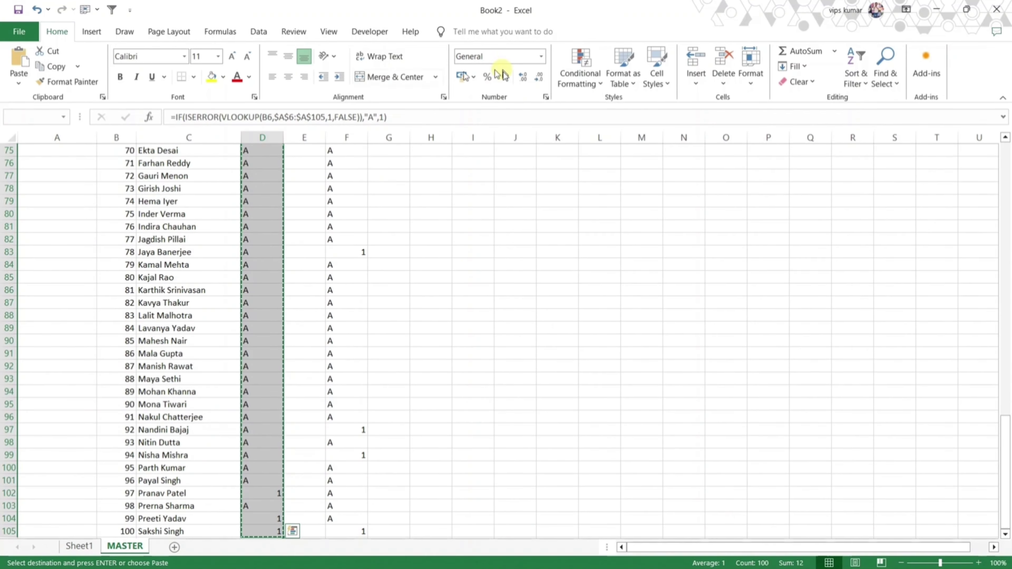
pyautogui.scroll(20, 423, 209)
pyautogui.scroll(5, 426, 210)
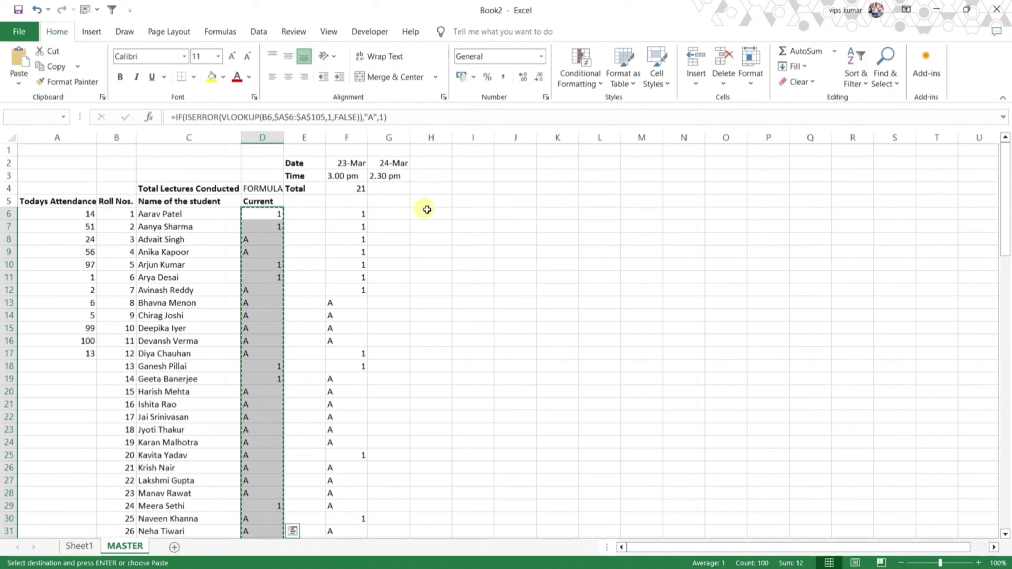
pyautogui.click(389, 215)
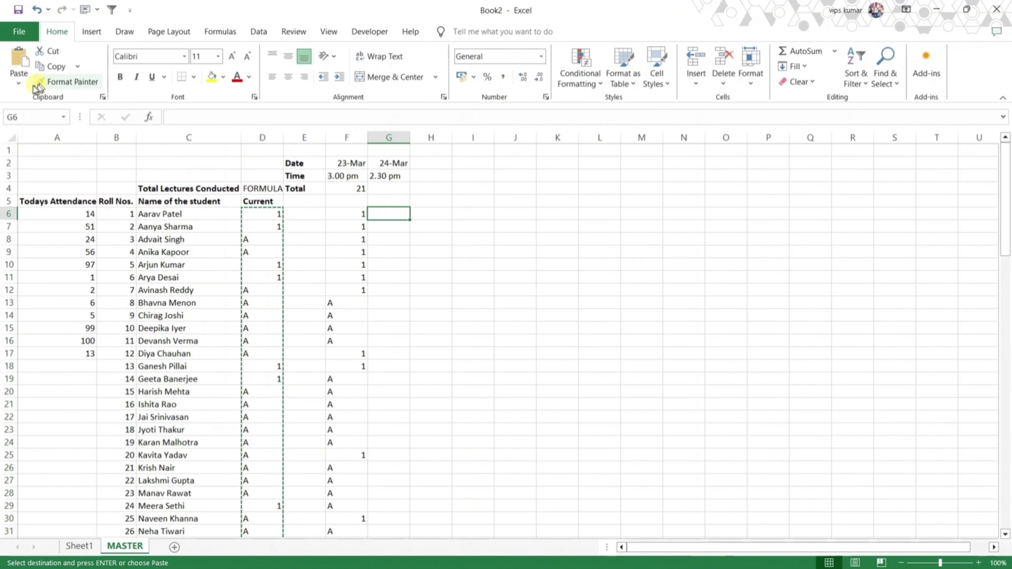
pyautogui.click(19, 83)
pyautogui.click(19, 170)
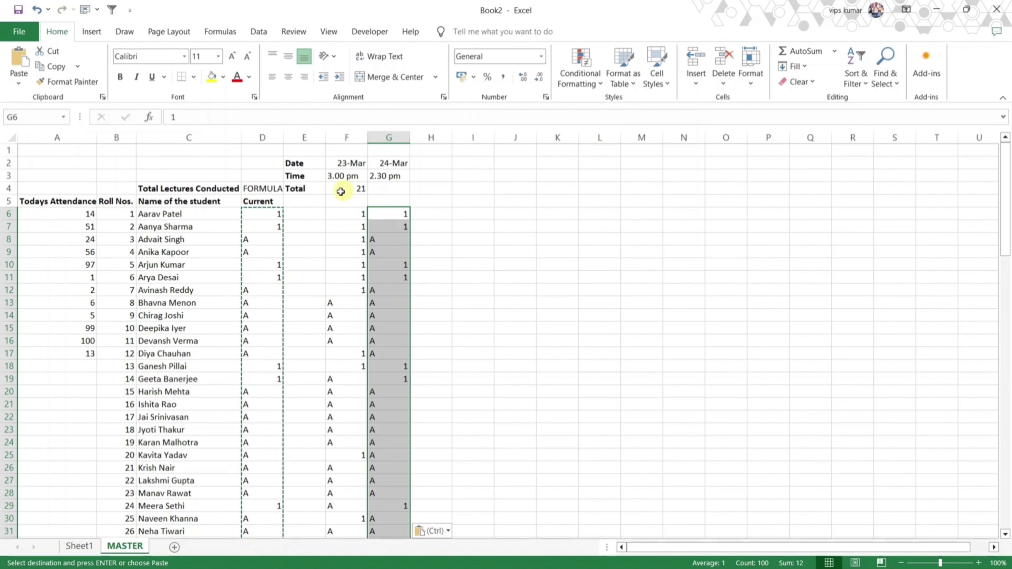
# - Fill the Total formula from F4 across row 4 through T4
pyautogui.click(355, 190)
pyautogui.moveTo(367, 194); pyautogui.dragTo(966, 177)
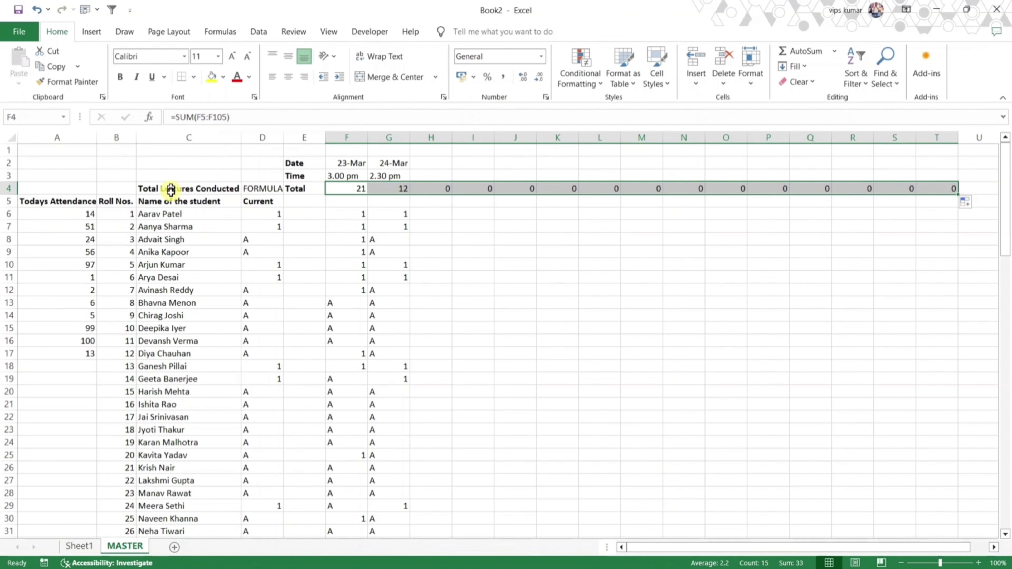
# - Replace the placeholder beside Total Lectures Conducted in D4 with the formula =COUNTIF(F4:T4,">0")
pyautogui.click(260, 188)
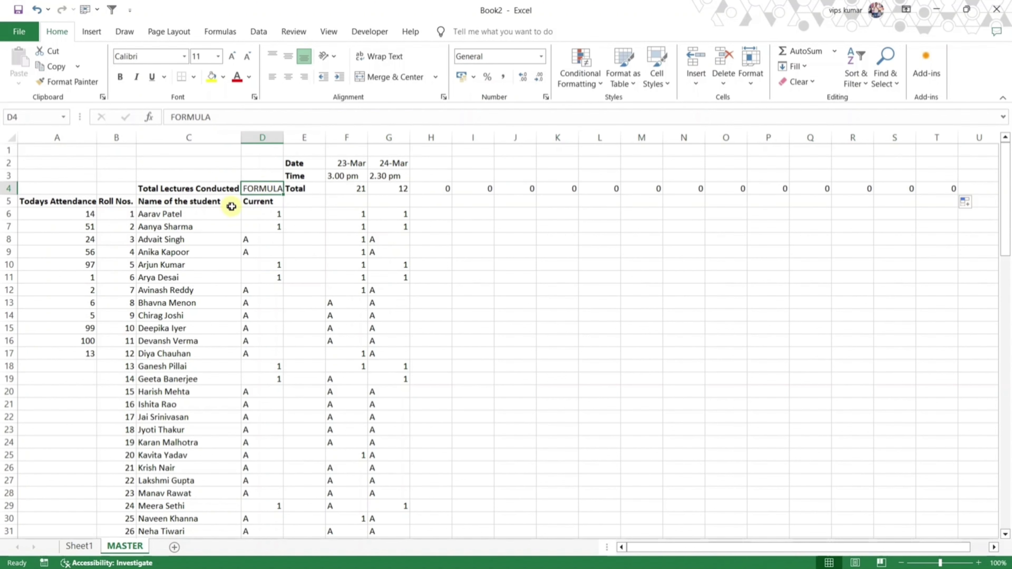
pyautogui.press('Delete')
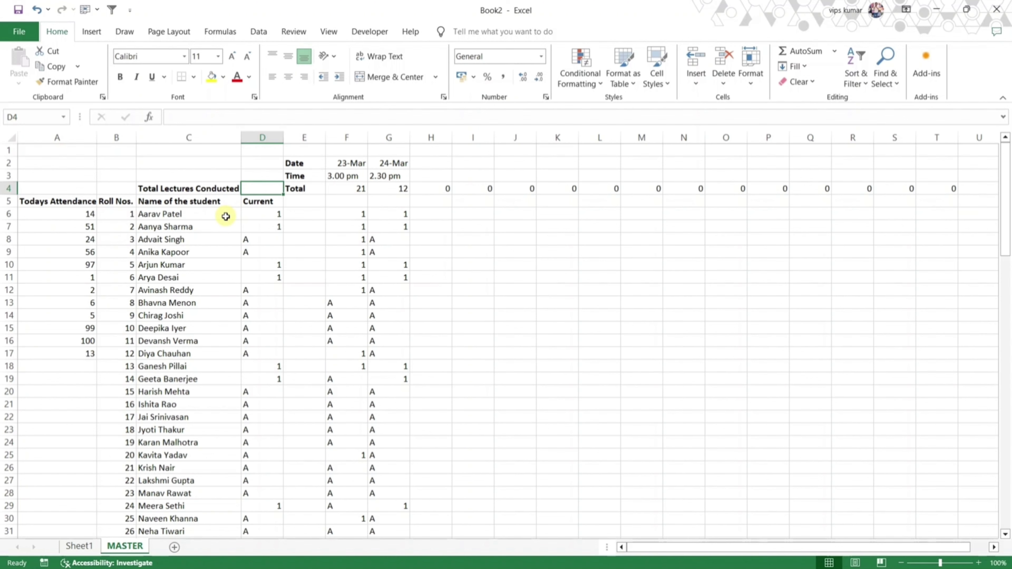
pyautogui.write('=')
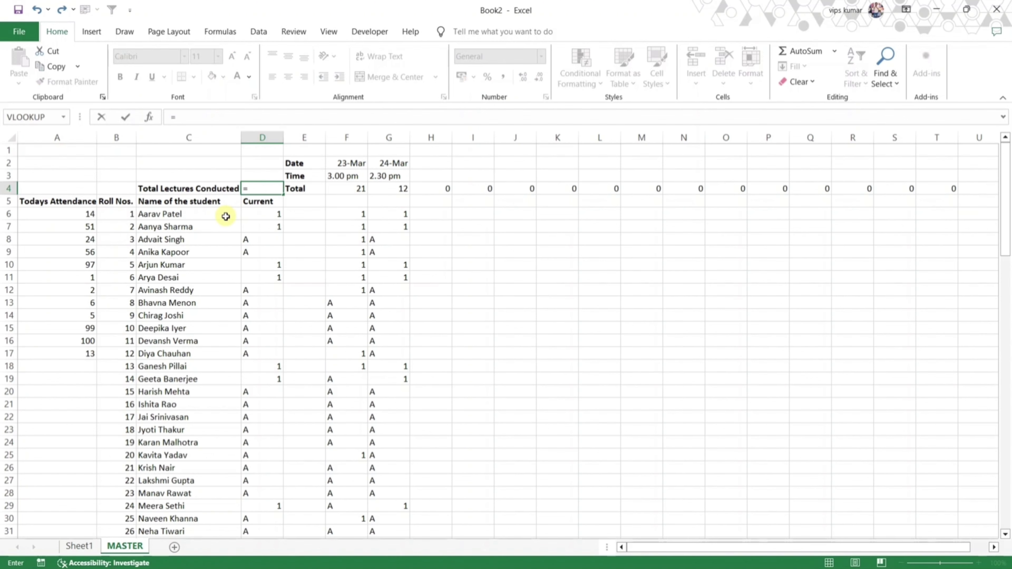
pyautogui.write('countif')
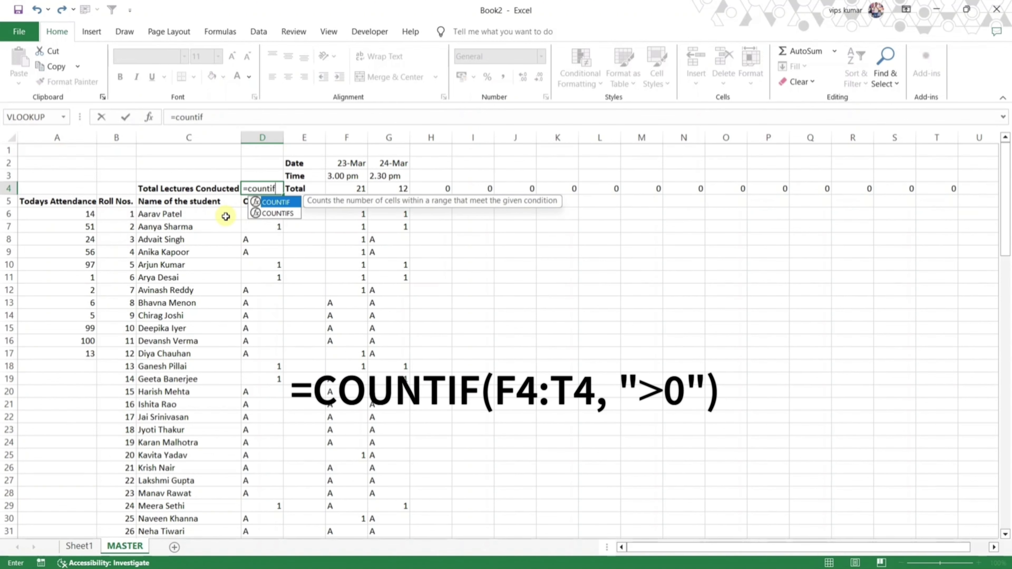
pyautogui.write('(')
pyautogui.press('Right')
pyautogui.press('Right')
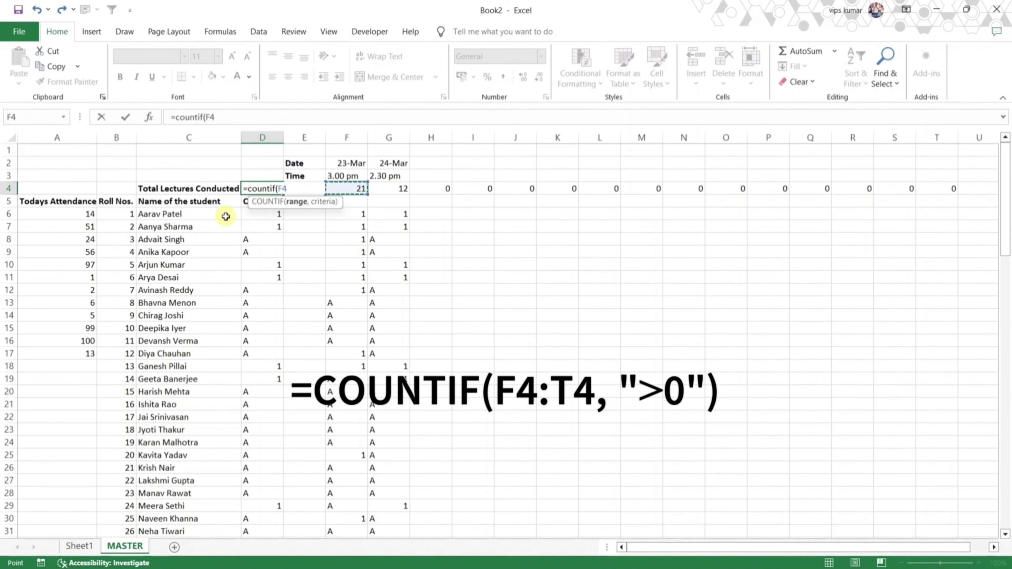
pyautogui.hotkey('ctrl', 'shift', 'Right')
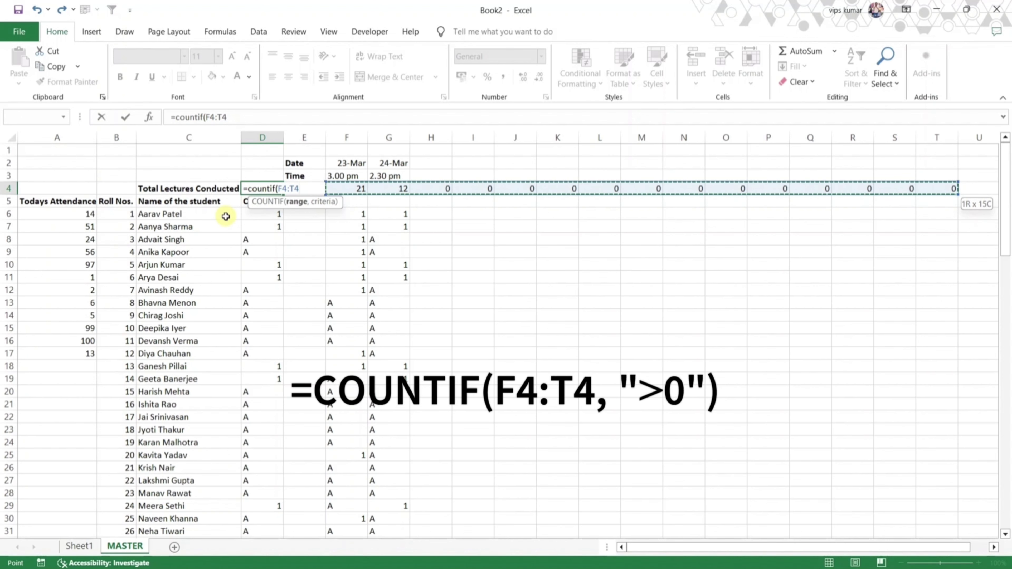
pyautogui.write(',')
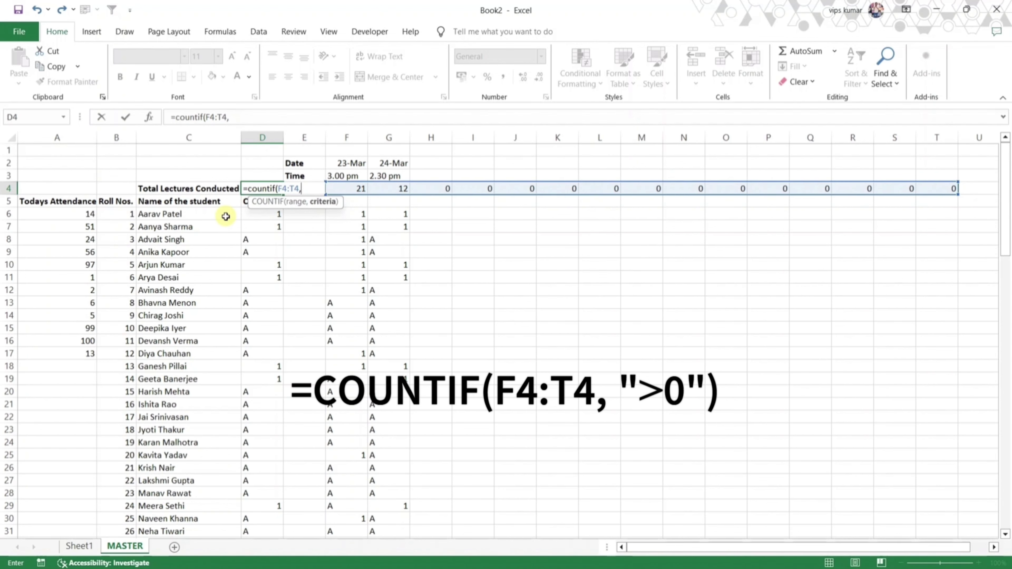
pyautogui.write('">0")')
pyautogui.press('Return')
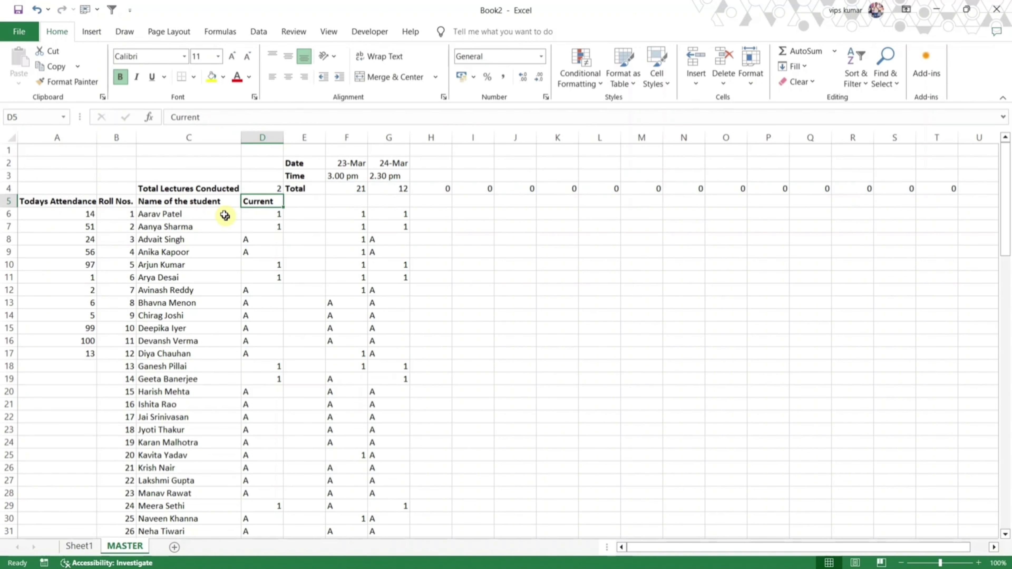
pyautogui.click(258, 190)
# - Enter =SUM(F6:XFD6) in E6 to total the first student's attendance and fill the formula down for all students
pyautogui.click(306, 223)
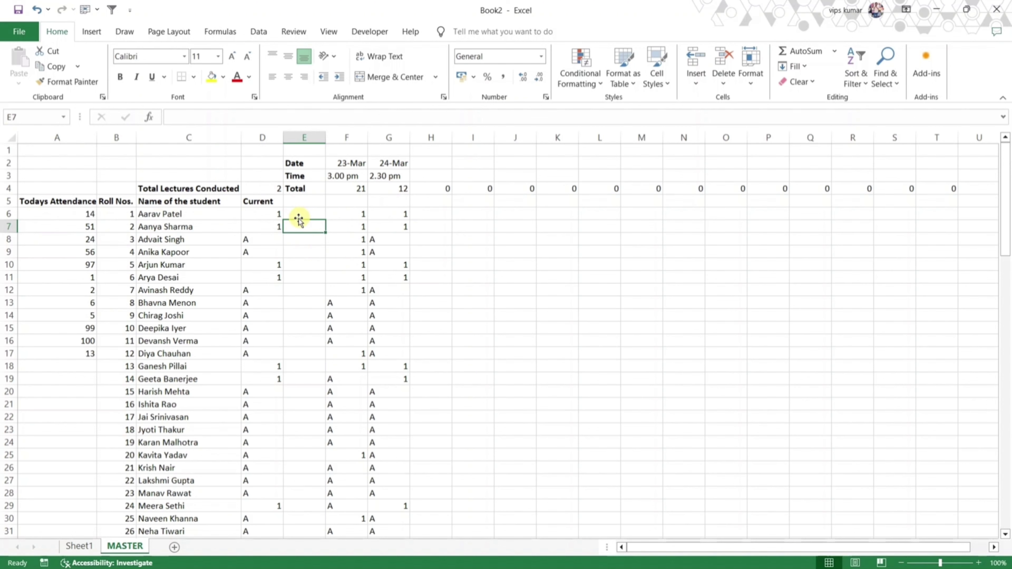
pyautogui.click(303, 213)
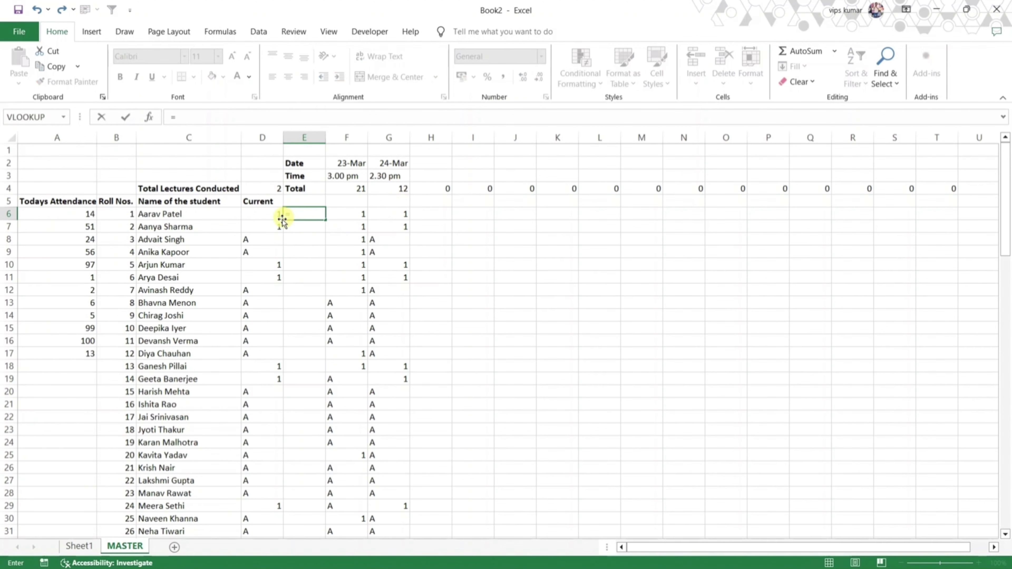
pyautogui.write('=Sum(')
pyautogui.press('Right')
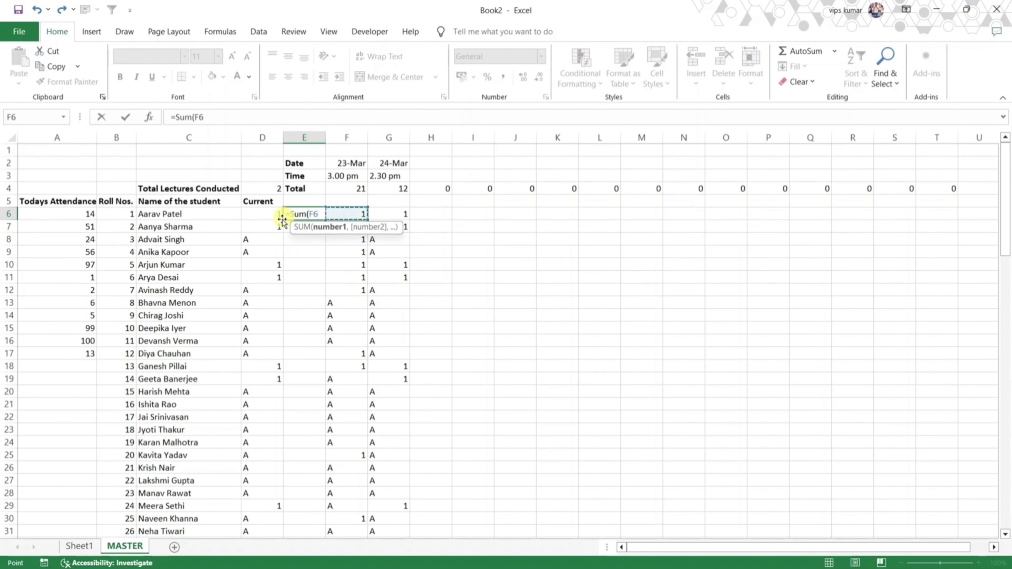
pyautogui.hotkey('ctrl', 'shift', 'Right')
pyautogui.hotkey('ctrl', 'shift', 'Right')
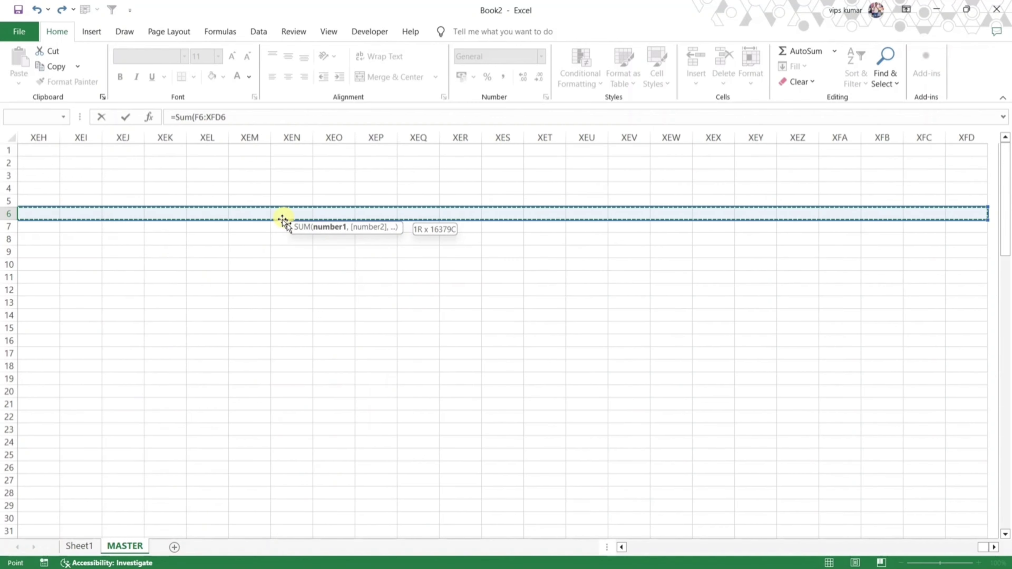
pyautogui.press('Return')
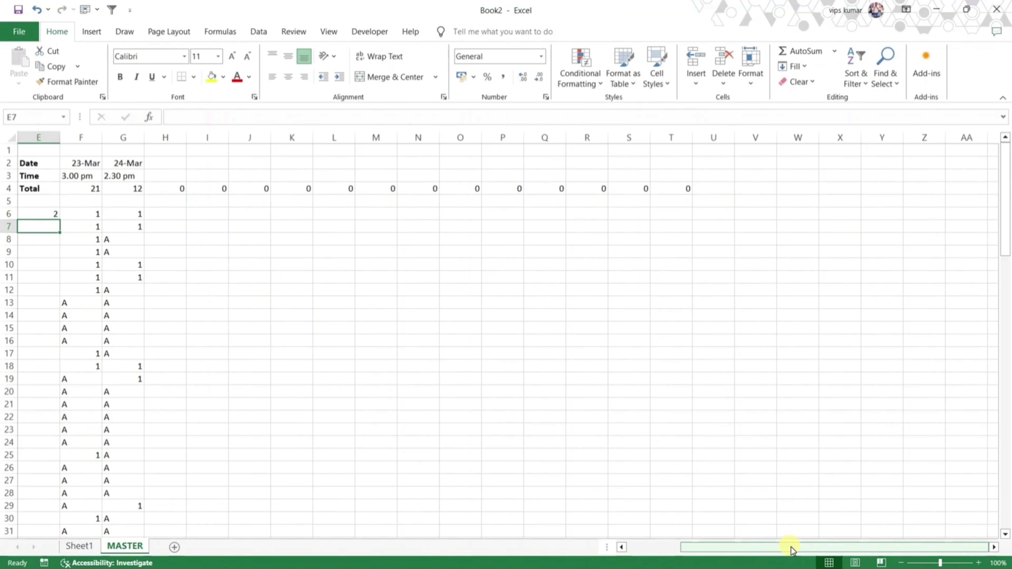
pyautogui.moveTo(790, 549); pyautogui.dragTo(670, 550)
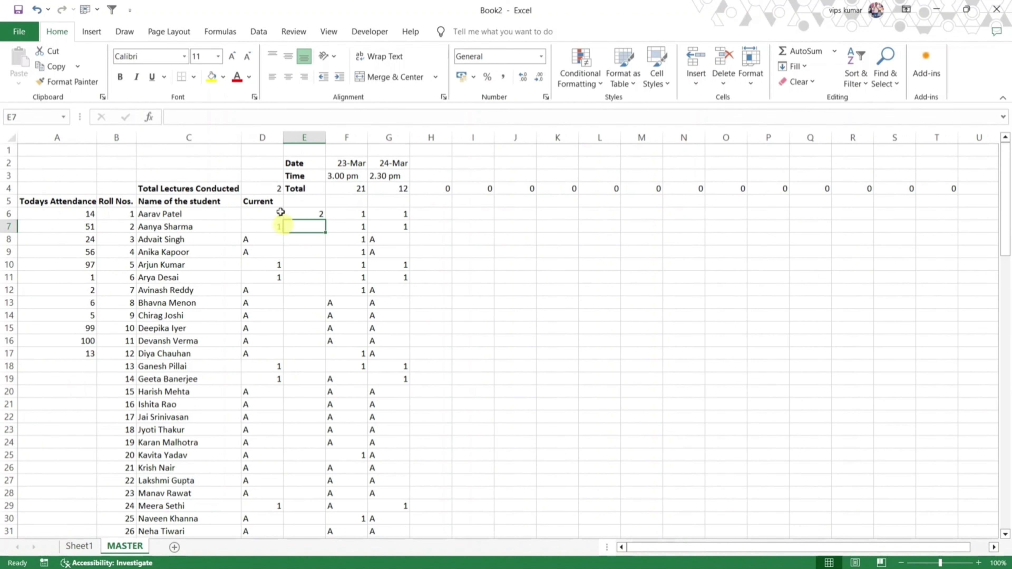
pyautogui.click(311, 215)
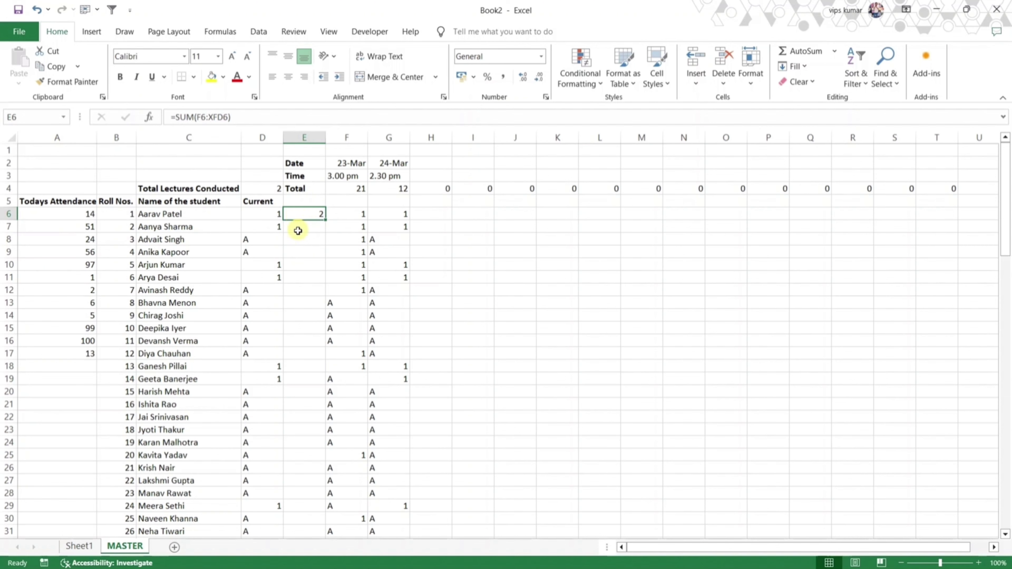
pyautogui.doubleClick(323, 220)
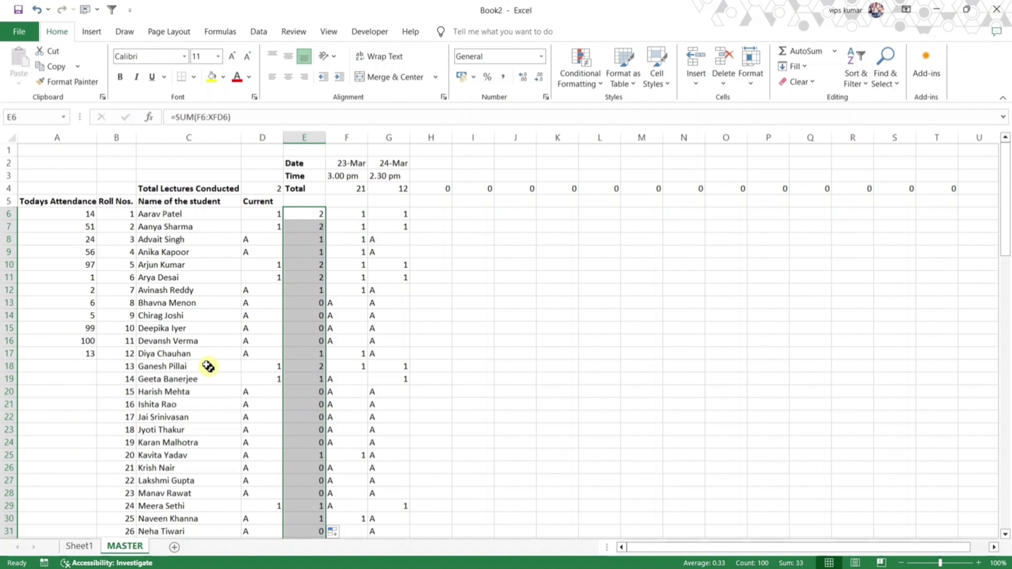
# - Check the attendance totals in E14, E10 and E12 against the 23-Mar and 24-Mar entries in those rows
pyautogui.click(162, 315)
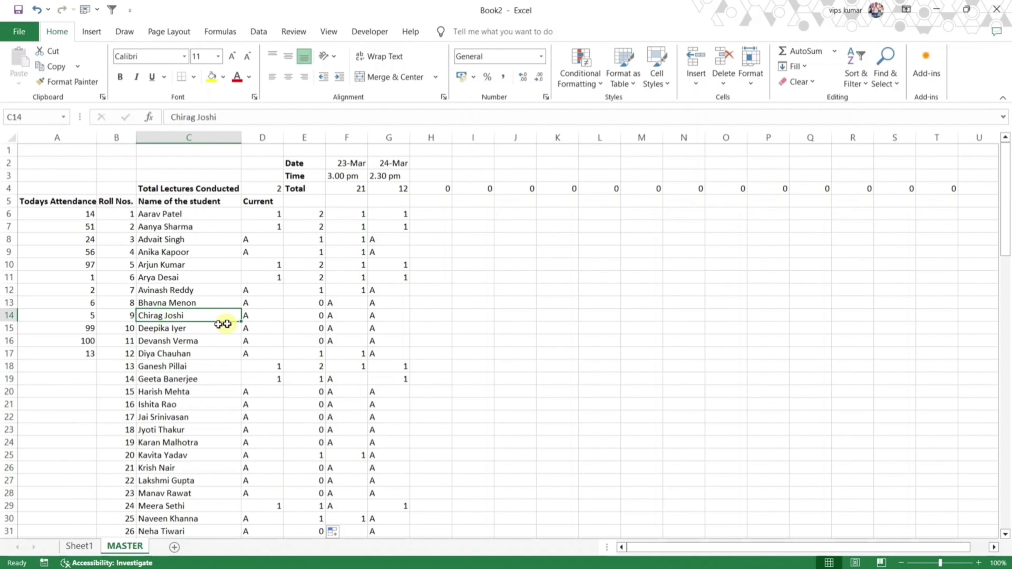
pyautogui.click(355, 318)
pyautogui.click(370, 315)
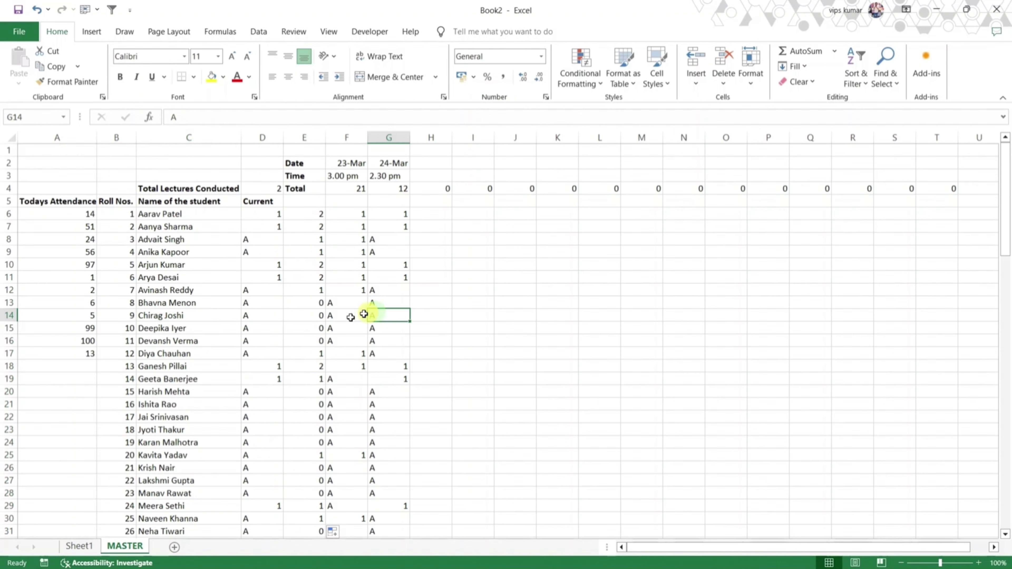
pyautogui.click(308, 316)
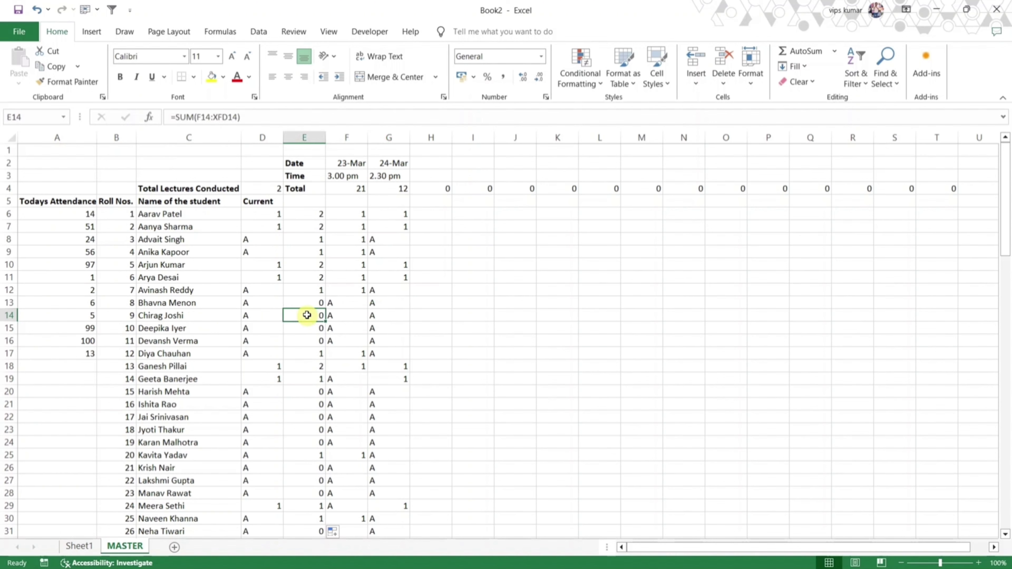
pyautogui.click(186, 264)
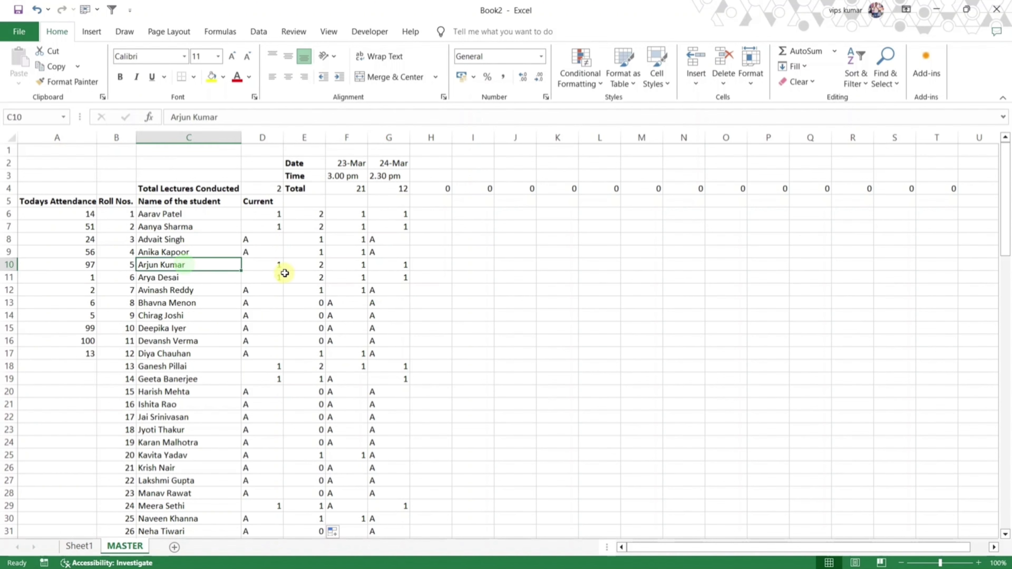
pyautogui.moveTo(335, 264); pyautogui.dragTo(379, 259)
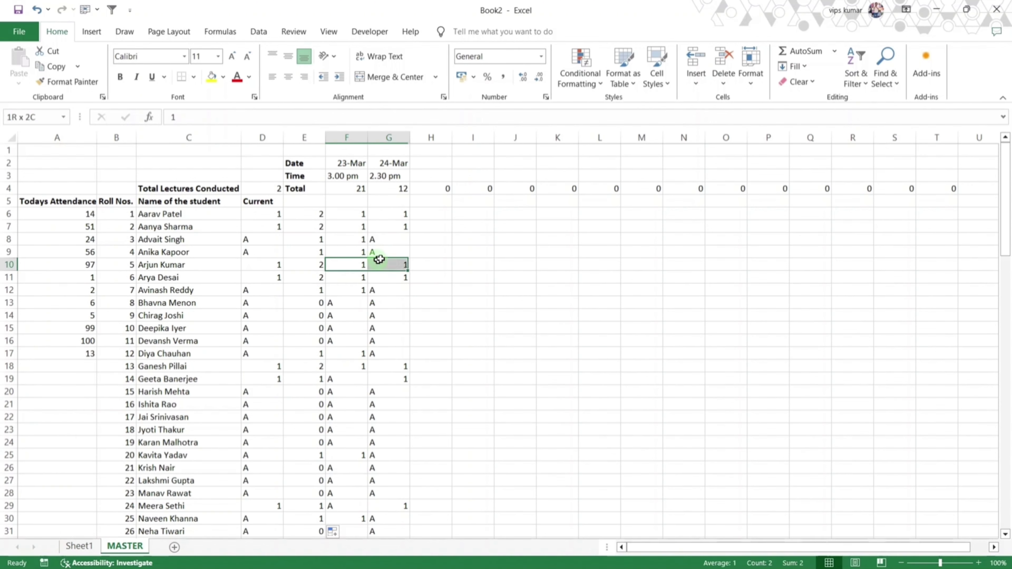
pyautogui.click(307, 263)
pyautogui.click(219, 293)
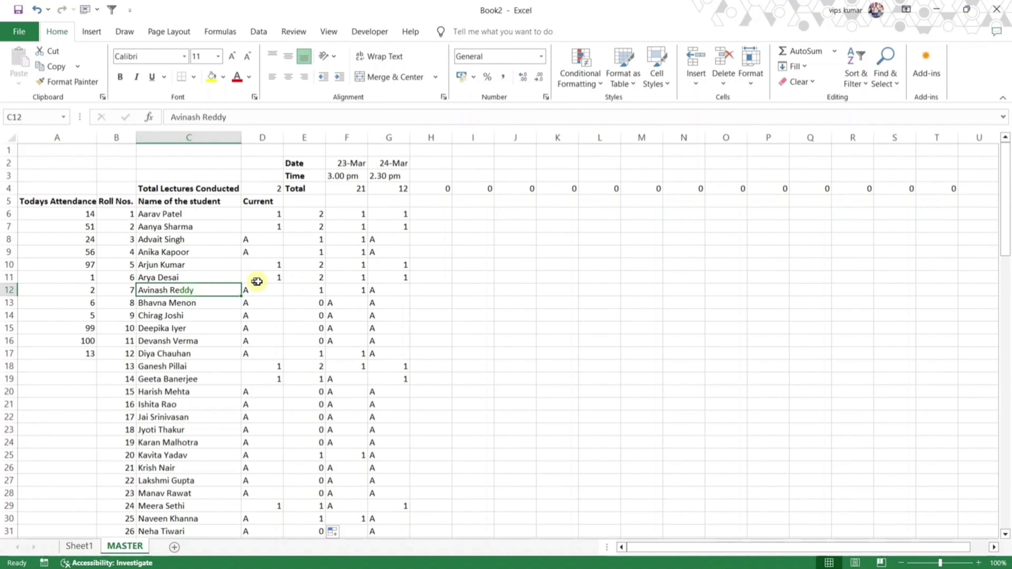
pyautogui.click(350, 288)
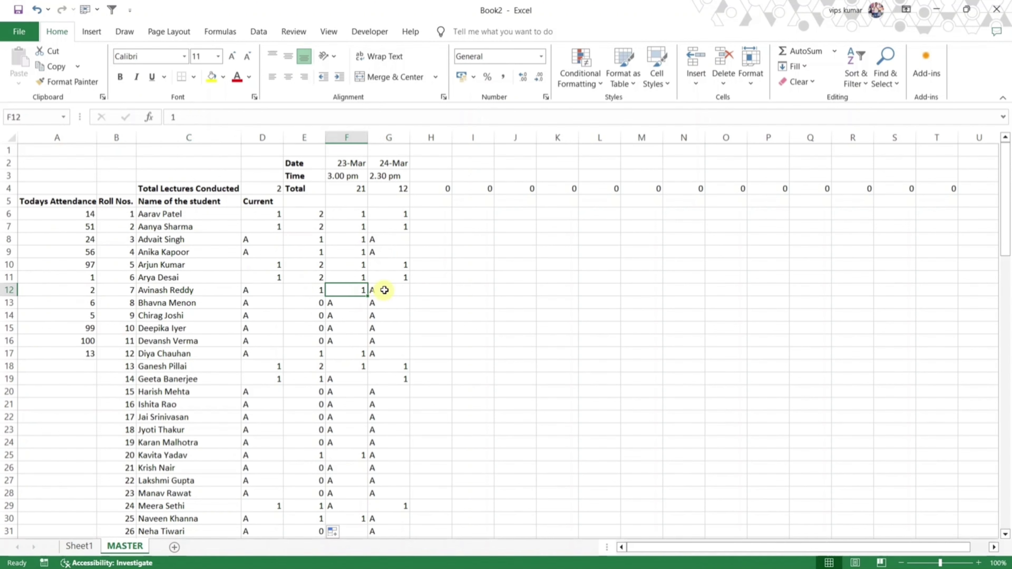
pyautogui.click(383, 290)
pyautogui.click(306, 290)
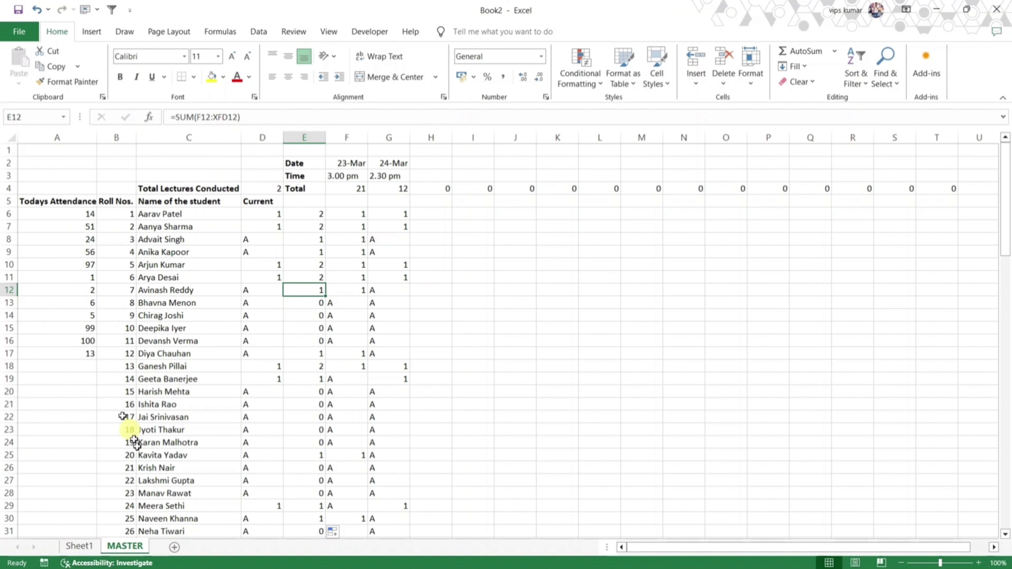
# - Create a copy of the MASTER sheet at the end of the workbook
pyautogui.rightClick(108, 544)
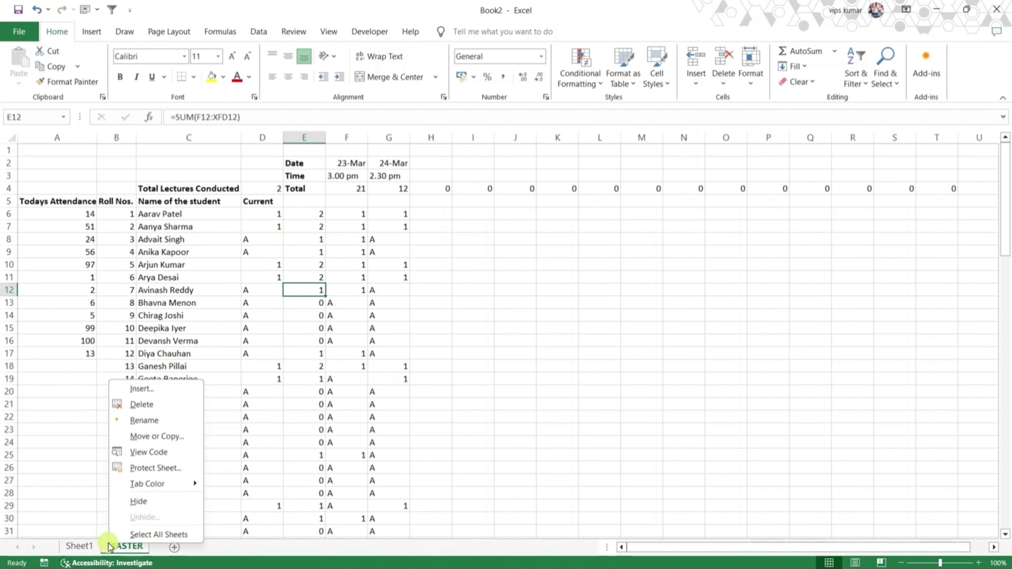
pyautogui.click(138, 437)
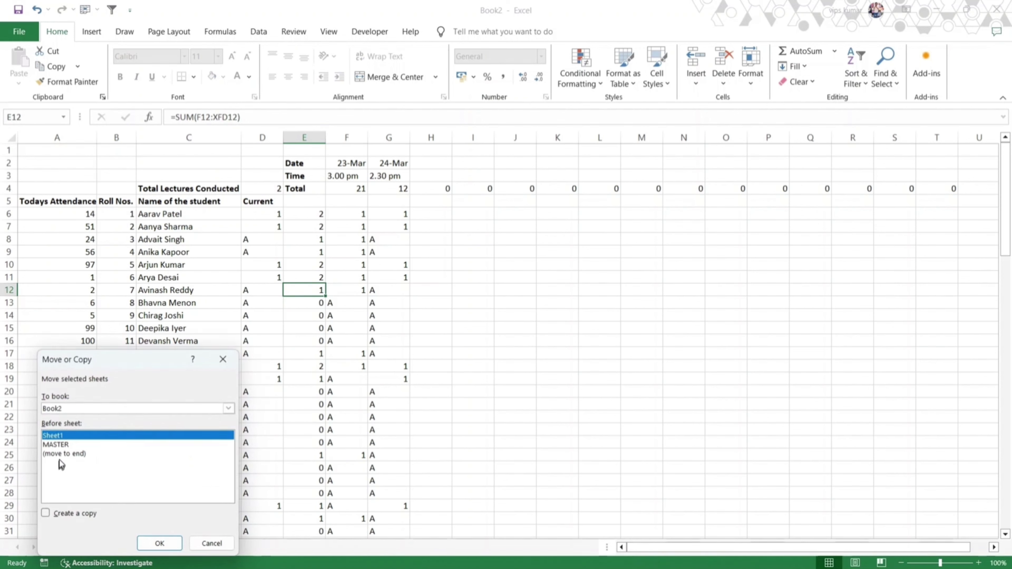
pyautogui.click(64, 454)
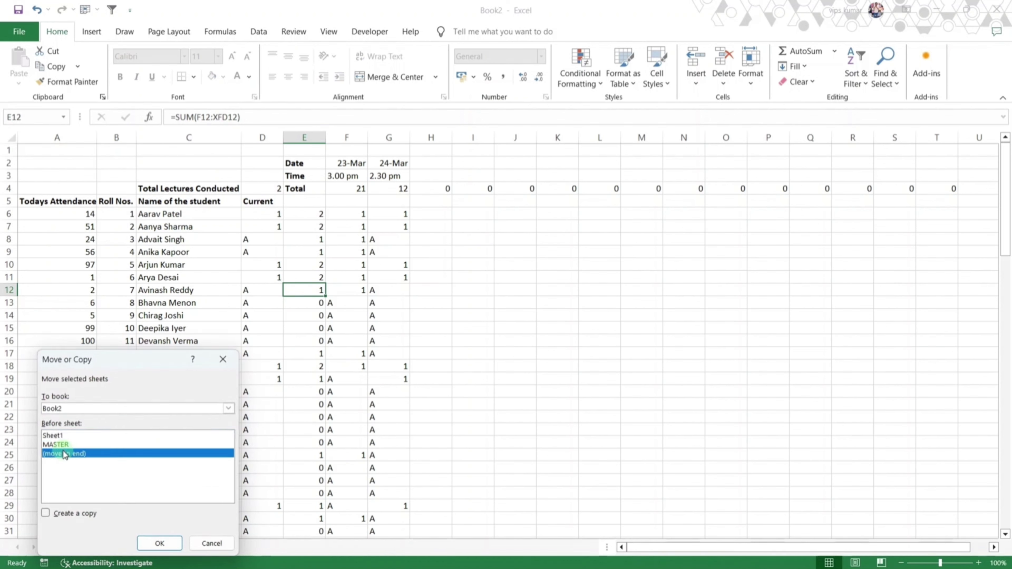
pyautogui.click(46, 514)
pyautogui.click(161, 544)
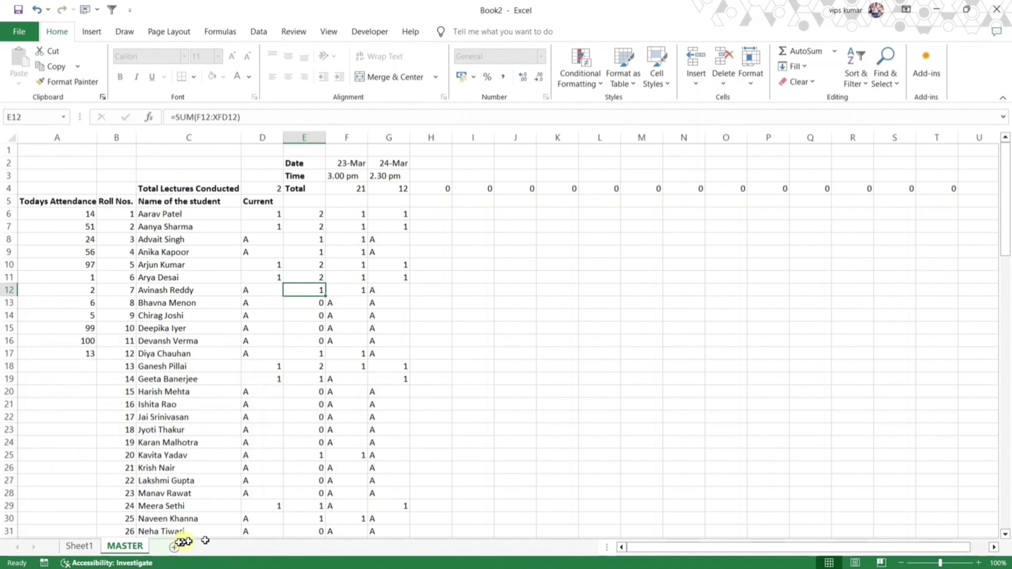
# - Rename the copied sheet as Linear ALgebra
pyautogui.doubleClick(183, 552)
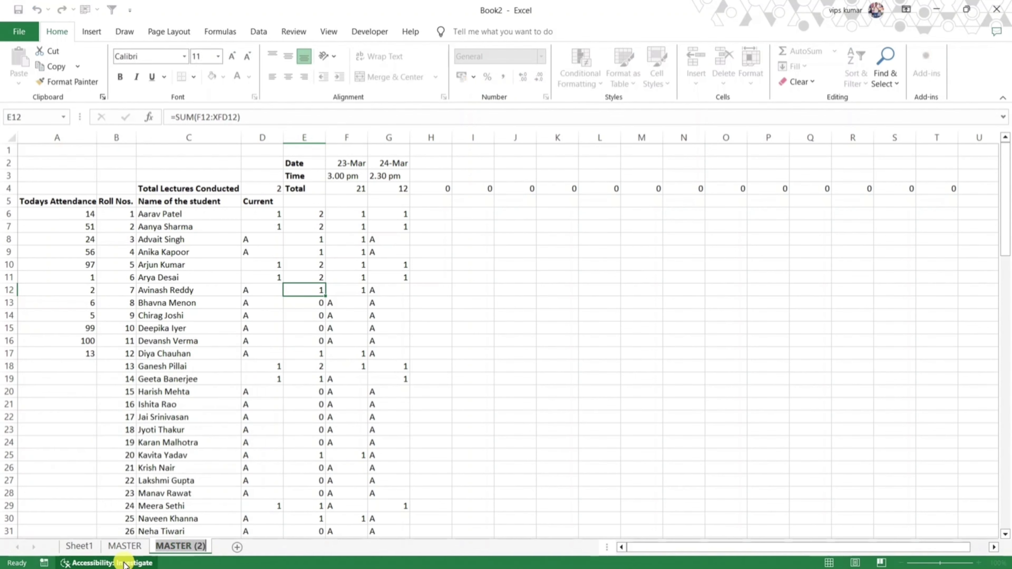
pyautogui.write('L')
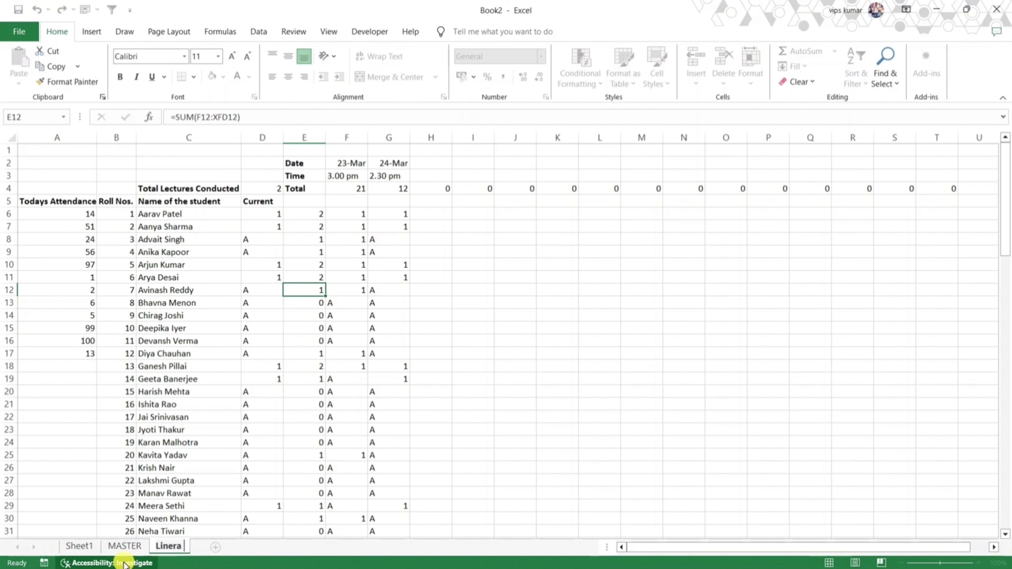
pyautogui.write('inear')
pyautogui.press('BackSpace')
pyautogui.write('ar ALgebra')
pyautogui.press('Return')
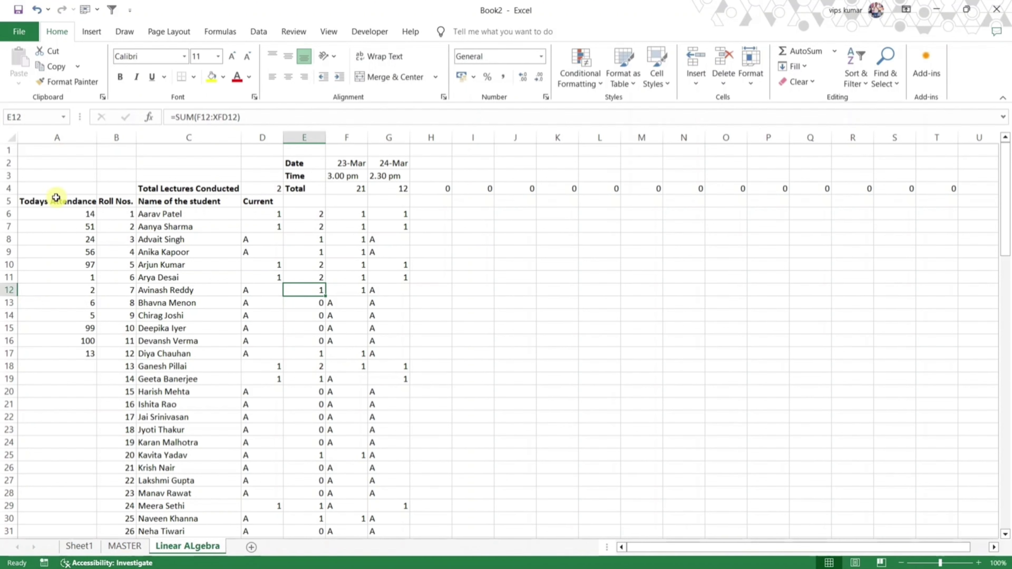
# - Clear the roll numbers in A6:A17, the attendance marks in columns F and G, and the dates and times in F2:G3
pyautogui.moveTo(56, 213); pyautogui.dragTo(61, 354)
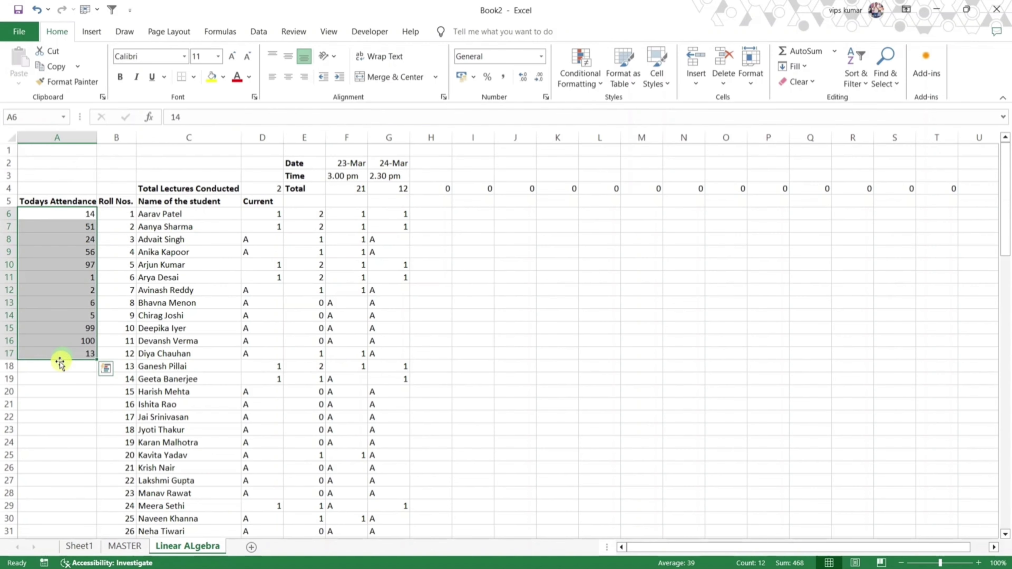
pyautogui.press('Delete')
pyautogui.moveTo(348, 214); pyautogui.dragTo(395, 519)
pyautogui.press('Delete')
pyautogui.scroll(20, 392, 194)
pyautogui.moveTo(349, 160); pyautogui.dragTo(388, 176)
pyautogui.press('Delete')
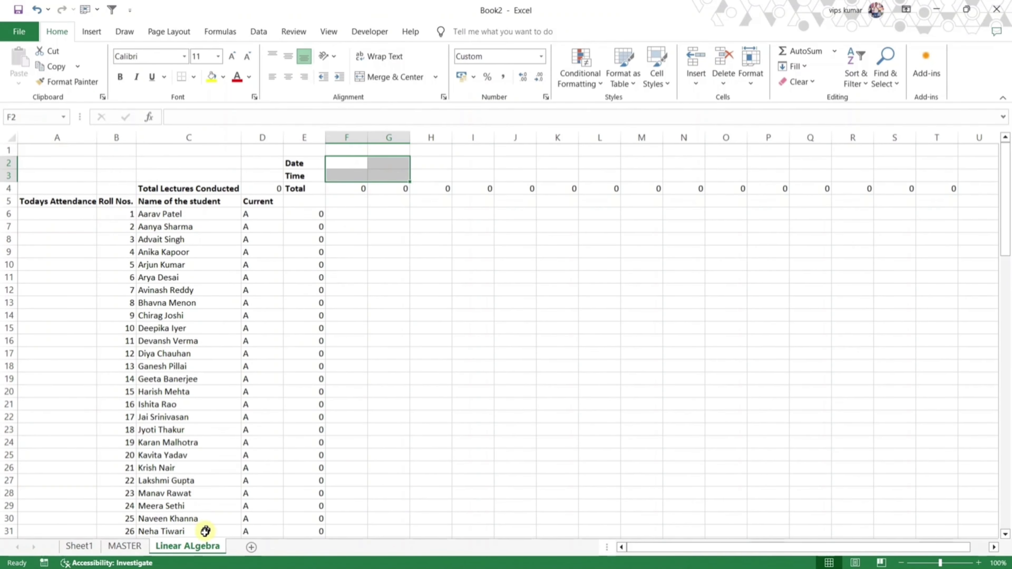
# - Create a copy of the Linear ALgebra sheet at the end of the workbook and name it Calculus
pyautogui.rightClick(195, 546)
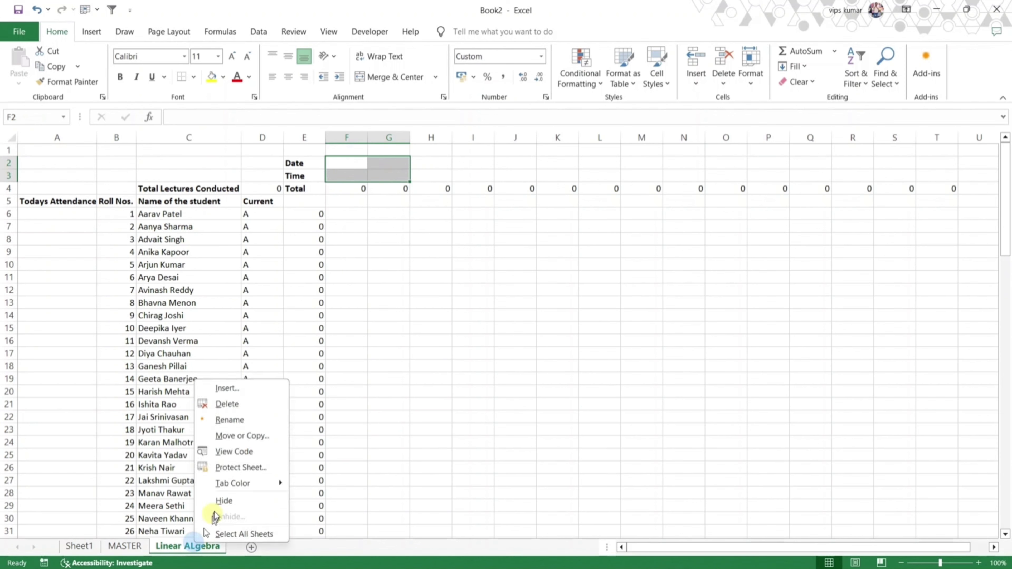
pyautogui.click(230, 439)
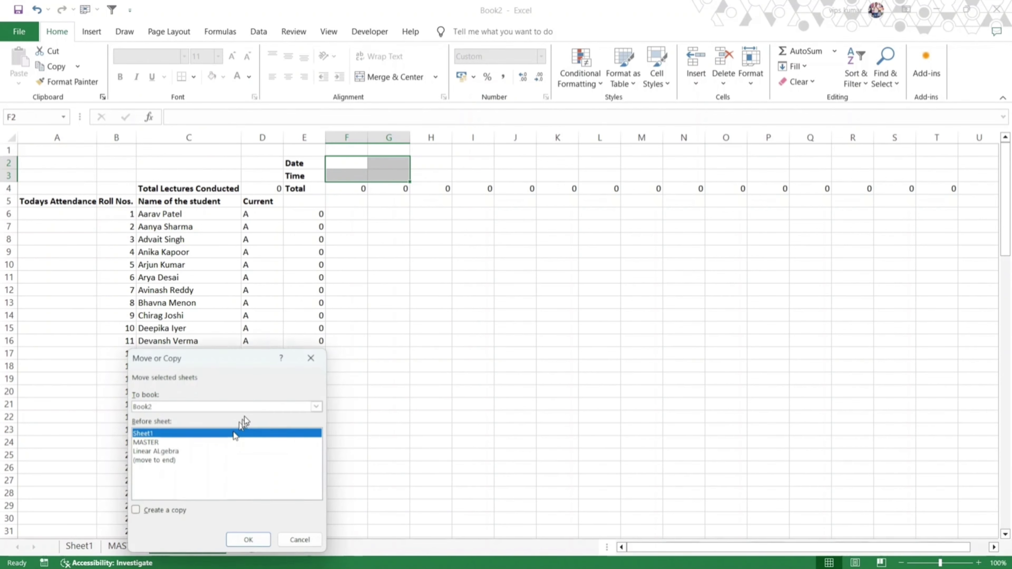
pyautogui.click(151, 460)
pyautogui.click(139, 512)
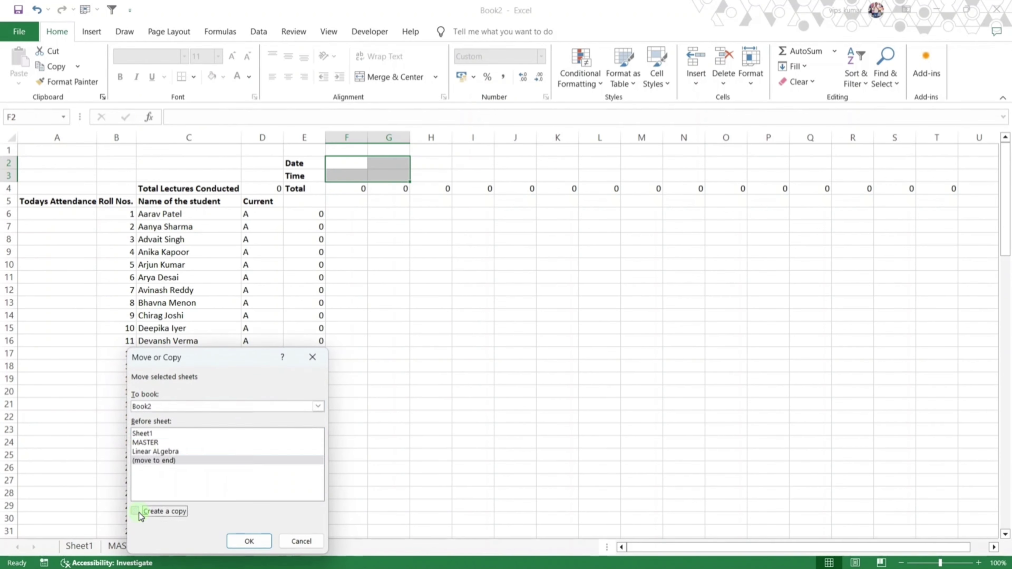
pyautogui.click(253, 543)
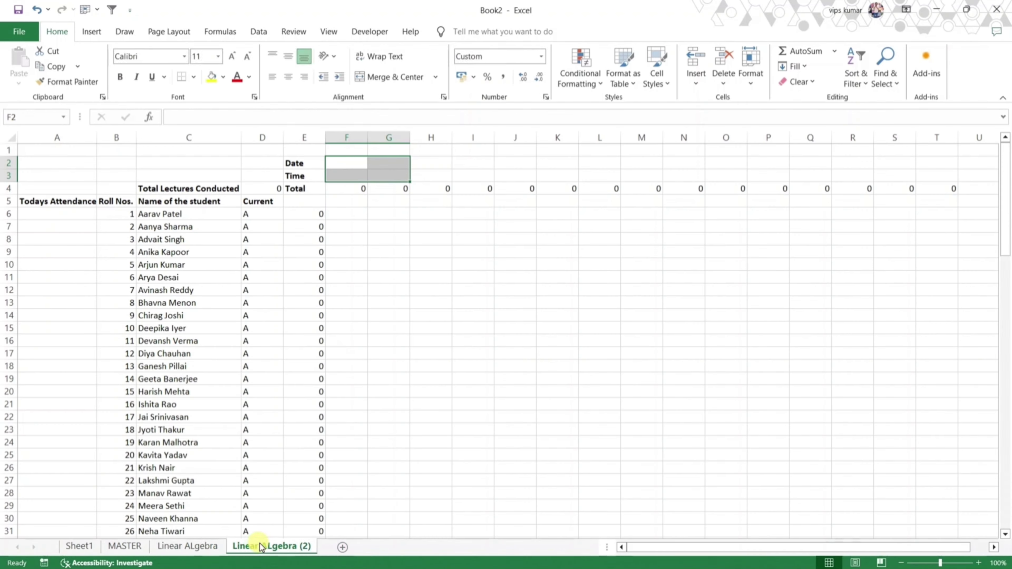
pyautogui.doubleClick(279, 549)
pyautogui.write('Calculus')
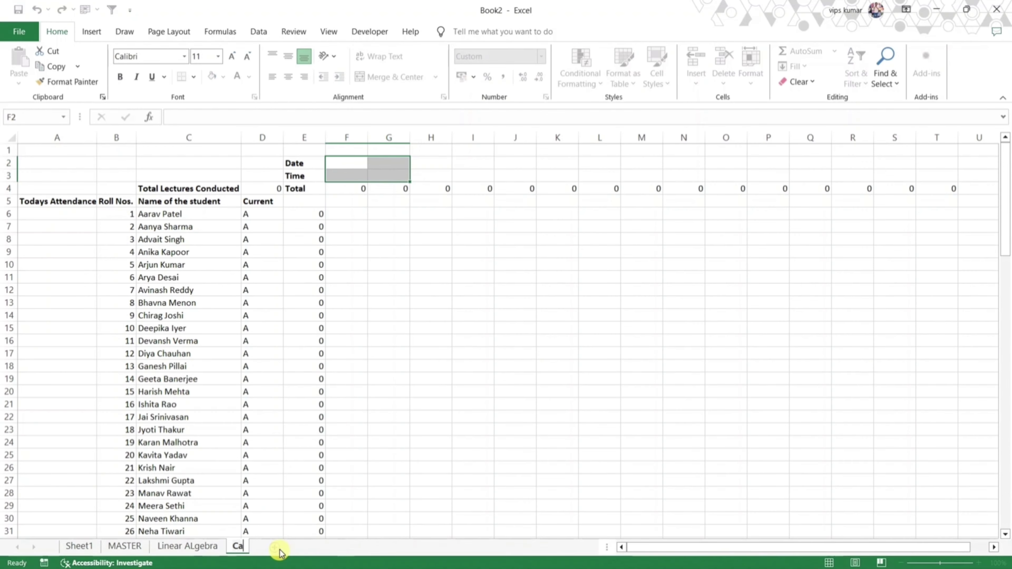
pyautogui.press('Return')
# - Create a copy of the Calculus sheet at the end of the workbook and name it DM
pyautogui.rightClick(263, 544)
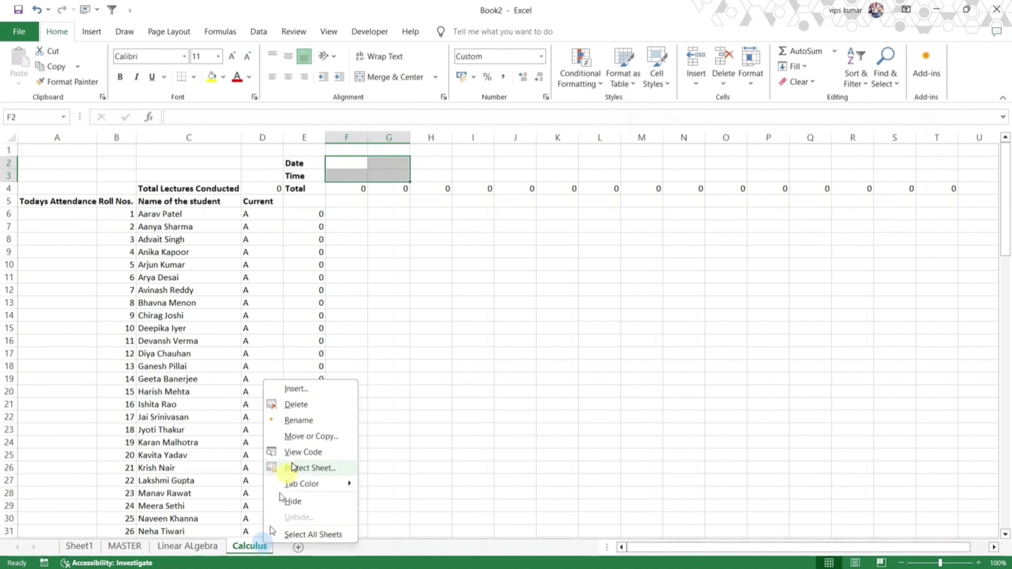
pyautogui.click(314, 436)
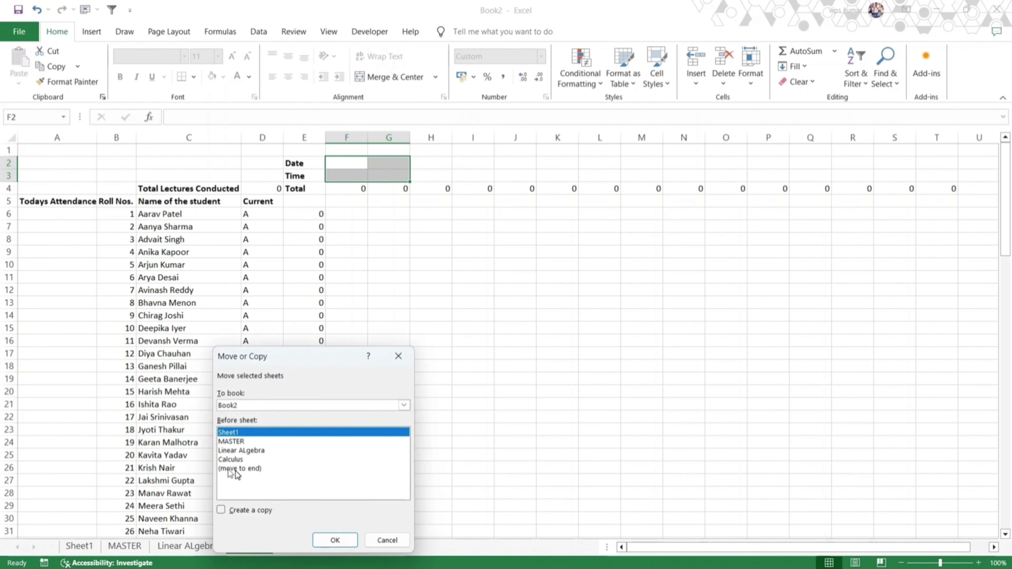
pyautogui.click(243, 469)
pyautogui.click(251, 511)
pyautogui.click(334, 540)
pyautogui.click(257, 546)
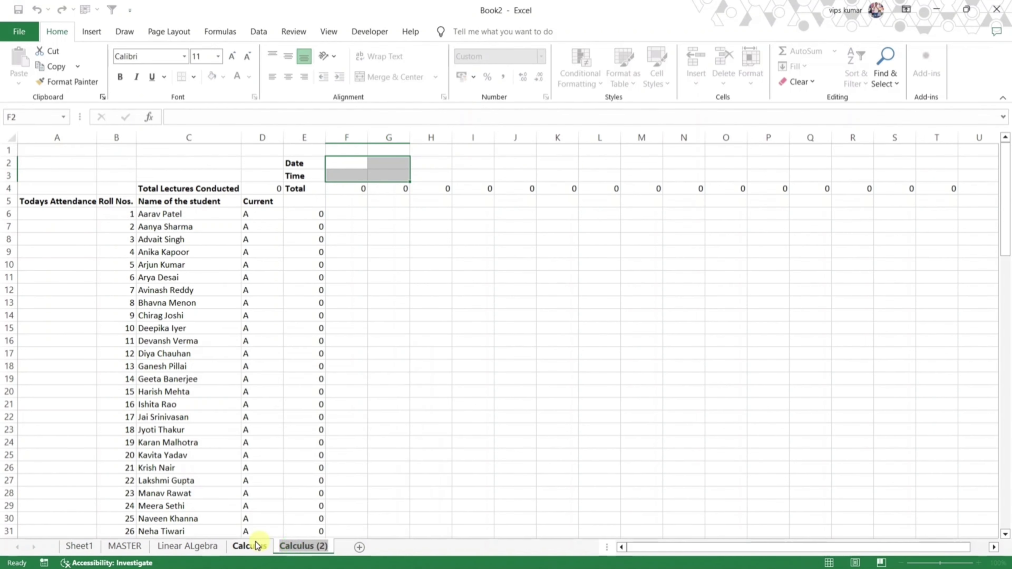
pyautogui.write('DM')
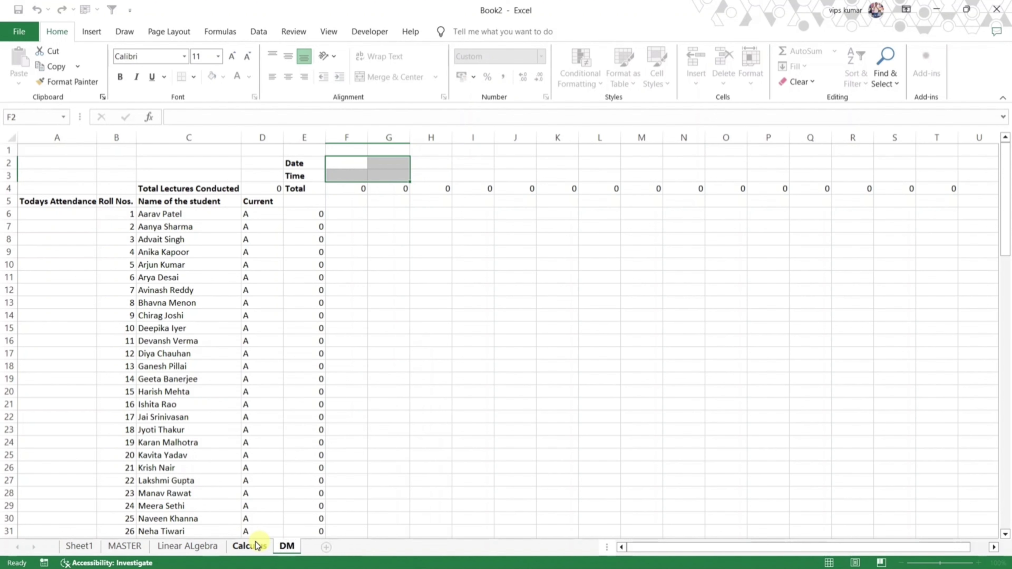
pyautogui.press('Return')
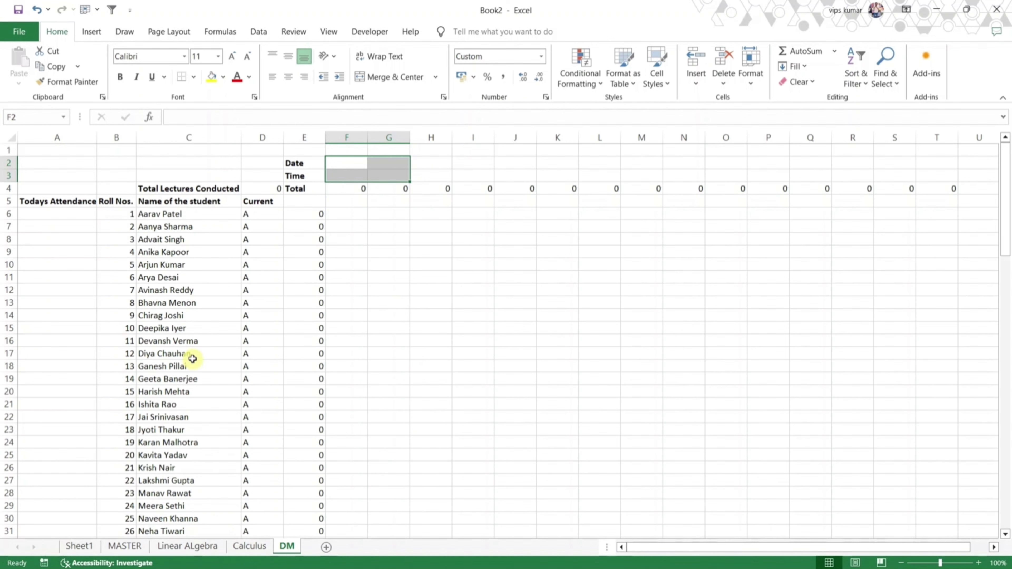
# - Copy the roll numbers in A6:A17 of the MASTER sheet to A6 of the Linear ALgebra sheet
pyautogui.click(192, 547)
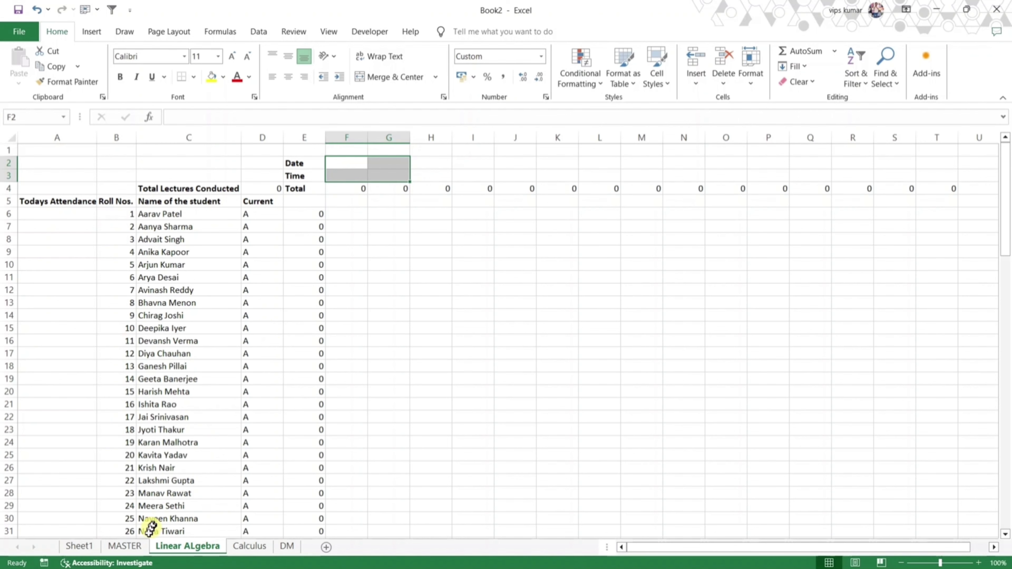
pyautogui.click(131, 547)
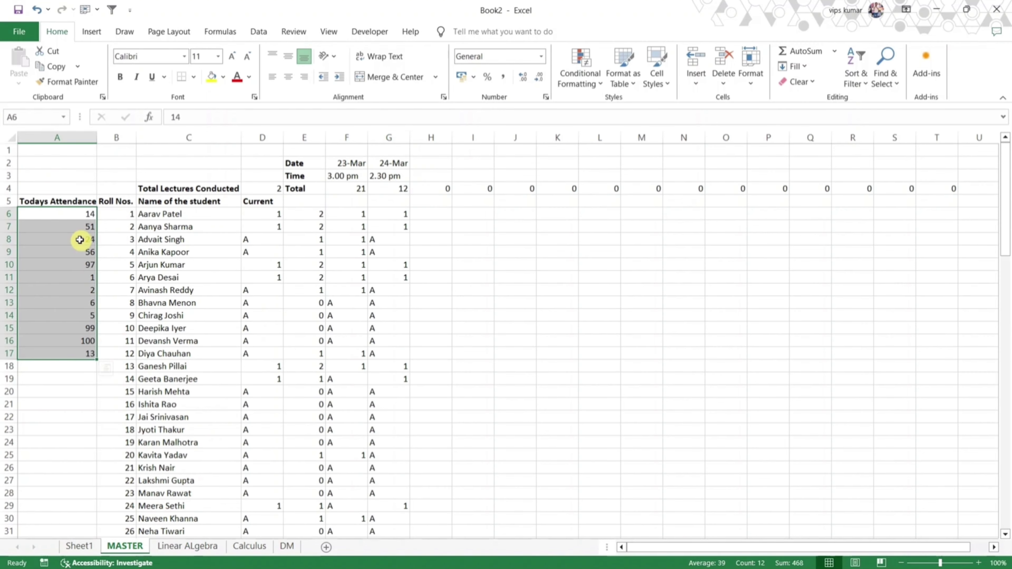
pyautogui.hotkey('ctrl', 'c')
pyautogui.click(182, 549)
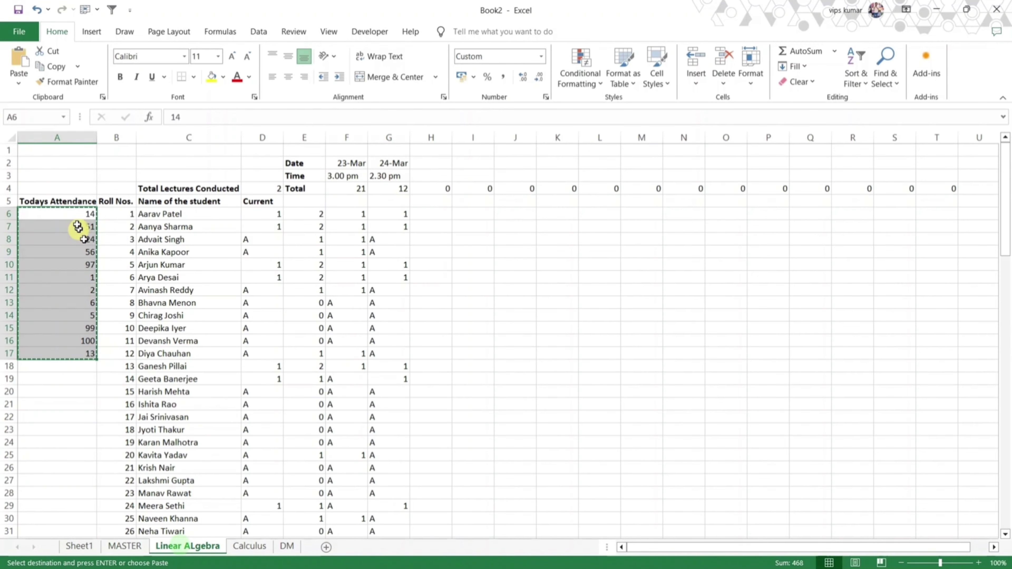
pyautogui.click(64, 211)
pyautogui.hotkey('ctrl', 'v')
# - Copy the Current attendance column from D6 down and paste it as values into columns F and G from row 6
pyautogui.moveTo(261, 214); pyautogui.dragTo(259, 507)
pyautogui.hotkey('ctrl', 'c')
pyautogui.scroll(20, 354, 240)
pyautogui.click(344, 214)
pyautogui.rightClick(344, 214)
pyautogui.click(389, 291)
pyautogui.click(393, 214)
pyautogui.rightClick(395, 214)
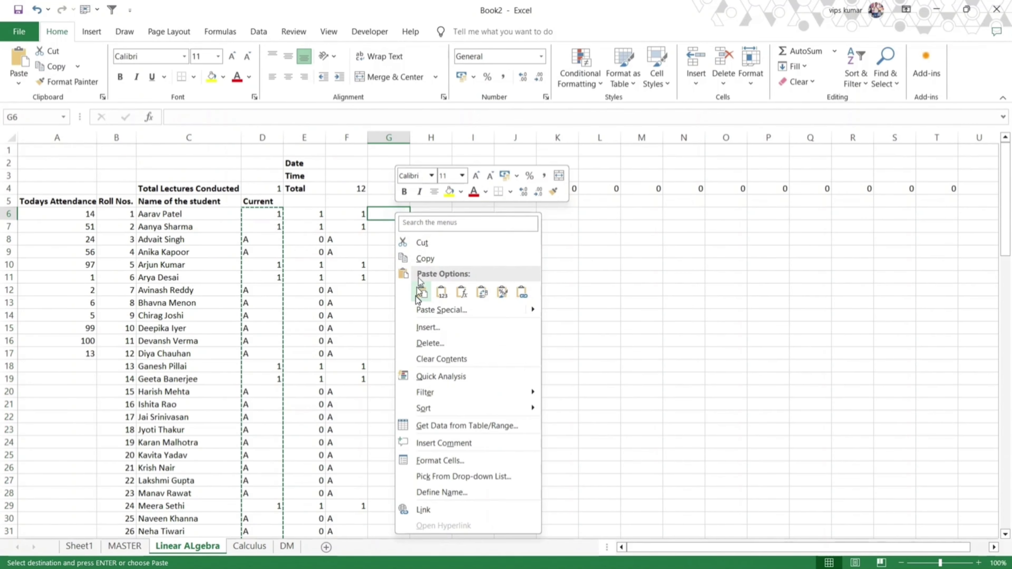
pyautogui.click(438, 291)
# - Add the roll numbers 15, 65, 98 and 100 to today's attendance in A18:A21
pyautogui.click(71, 368)
pyautogui.write('15')
pyautogui.press('Return')
pyautogui.write('65')
pyautogui.press('Return')
pyautogui.write('98')
pyautogui.press('Return')
pyautogui.write('100')
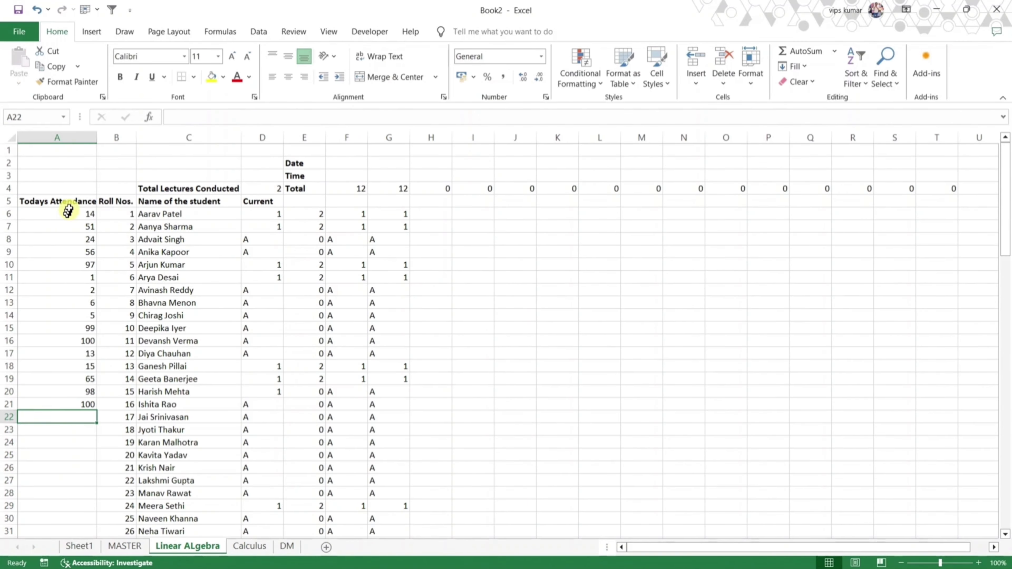
# - Record the third Linear ALgebra lecture by pasting the Current attendance marks as values into column H from H6
pyautogui.click(258, 211)
pyautogui.moveTo(257, 211); pyautogui.dragTo(258, 514)
pyautogui.hotkey('ctrl', 'c')
pyautogui.scroll(20, 459, 265)
pyautogui.click(429, 216)
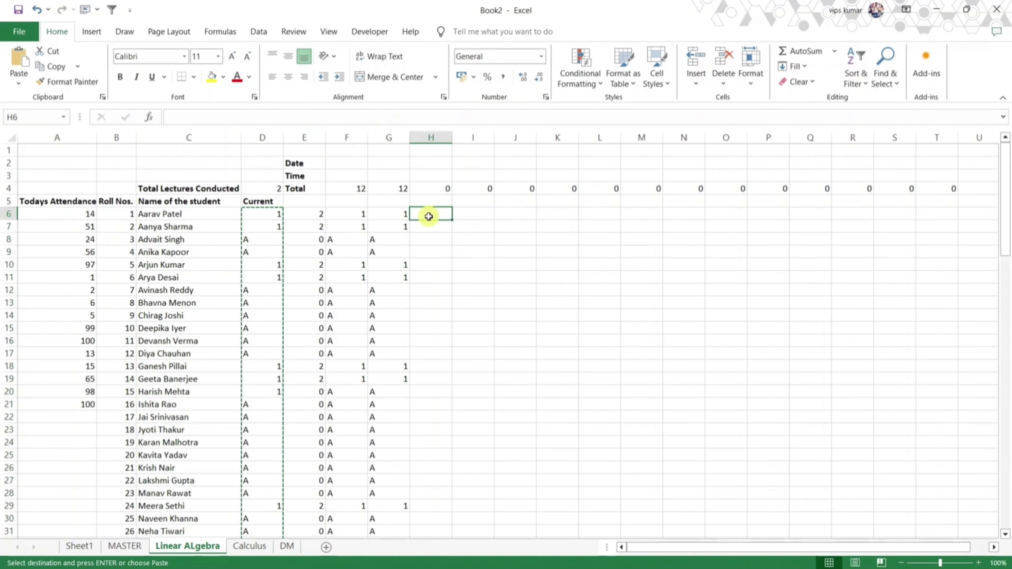
pyautogui.rightClick(429, 216)
pyautogui.click(472, 294)
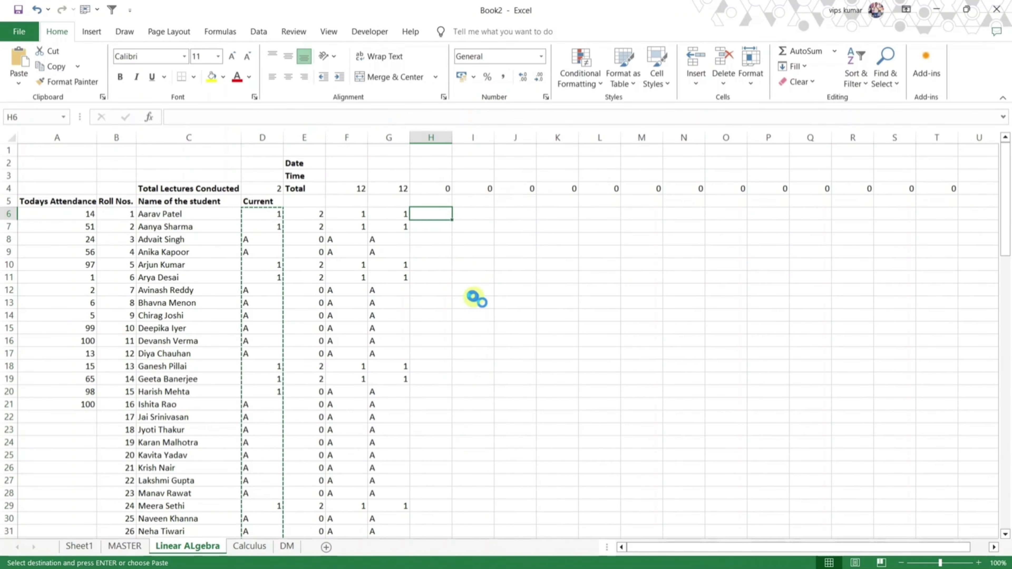
# - Copy the roll numbers in A6:A21 of the Linear ALgebra sheet to A6 of the Calculus sheet
pyautogui.click(253, 546)
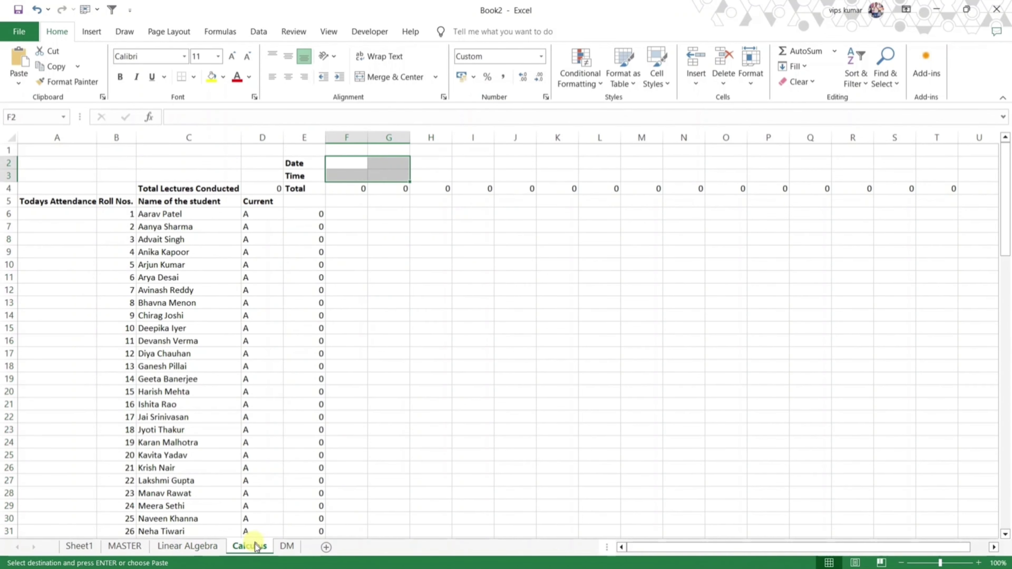
pyautogui.click(195, 546)
pyautogui.moveTo(69, 216); pyautogui.dragTo(79, 404)
pyautogui.hotkey('ctrl', 'c')
pyautogui.click(251, 546)
pyautogui.click(57, 213)
pyautogui.hotkey('ctrl', 'v')
# - Record the first Calculus lecture by pasting the Current attendance marks as values into column F from F6
pyautogui.click(260, 212)
pyautogui.hotkey('ctrl', 'shift', 'Down')
pyautogui.click(346, 201)
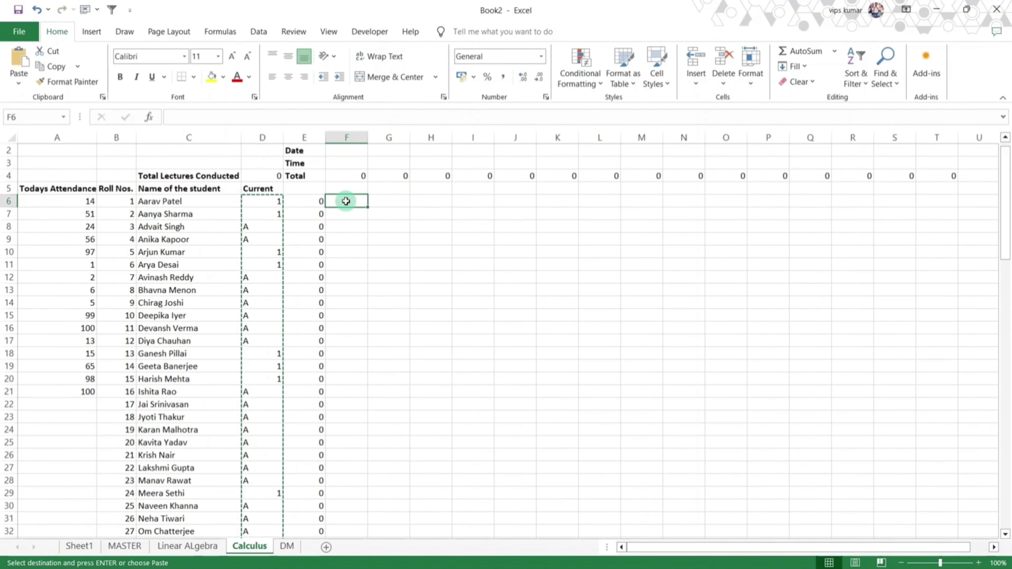
pyautogui.hotkey('ctrl', 'shift', 'v')
# - Change the first two roll numbers in today's attendance, A6 and A7, to 41 and 65
pyautogui.click(81, 199)
pyautogui.write('41')
pyautogui.press('Return')
pyautogui.write('65')
pyautogui.press('Return')
# - Record the second Calculus lecture by pasting the Current marks from D6:D105 as values into column G from G6
pyautogui.click(256, 199)
pyautogui.hotkey('ctrl', 'shift', 'Down')
pyautogui.hotkey('ctrl', 'c')
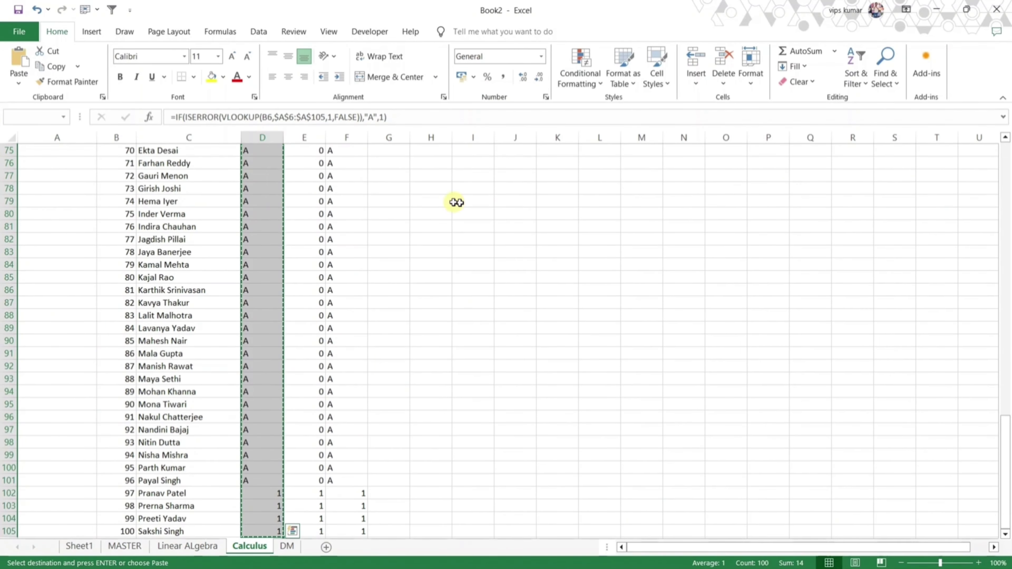
pyautogui.scroll(20, 456, 203)
pyautogui.rightClick(388, 211)
pyautogui.click(434, 290)
# - On the DM sheet, enter roll numbers 56, 32, 1, 2, 3, 4, 9, 100, 77, 88, 99, 51 and 63 in A6:A18
pyautogui.click(286, 546)
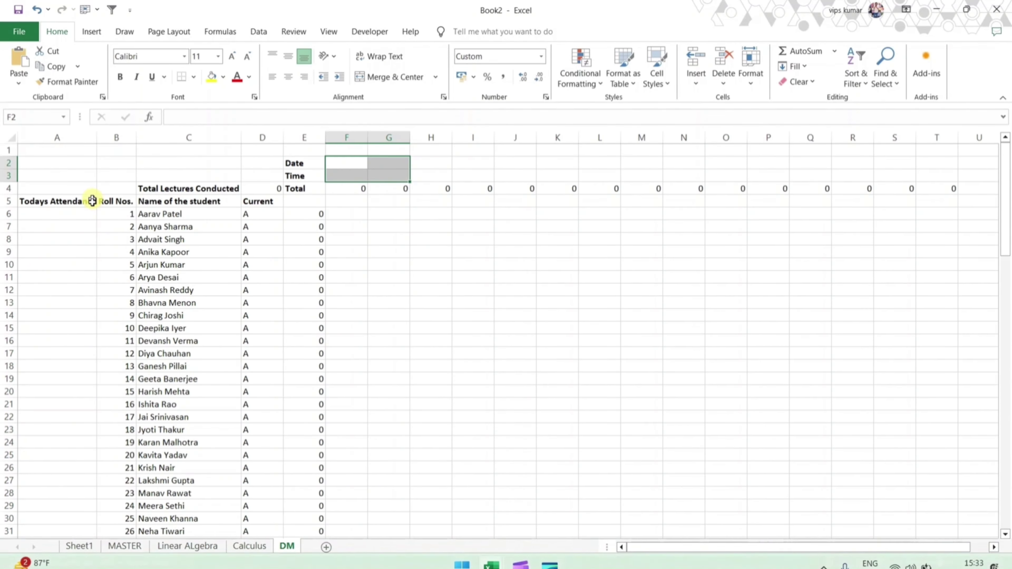
pyautogui.click(70, 214)
pyautogui.write('56 32 1')
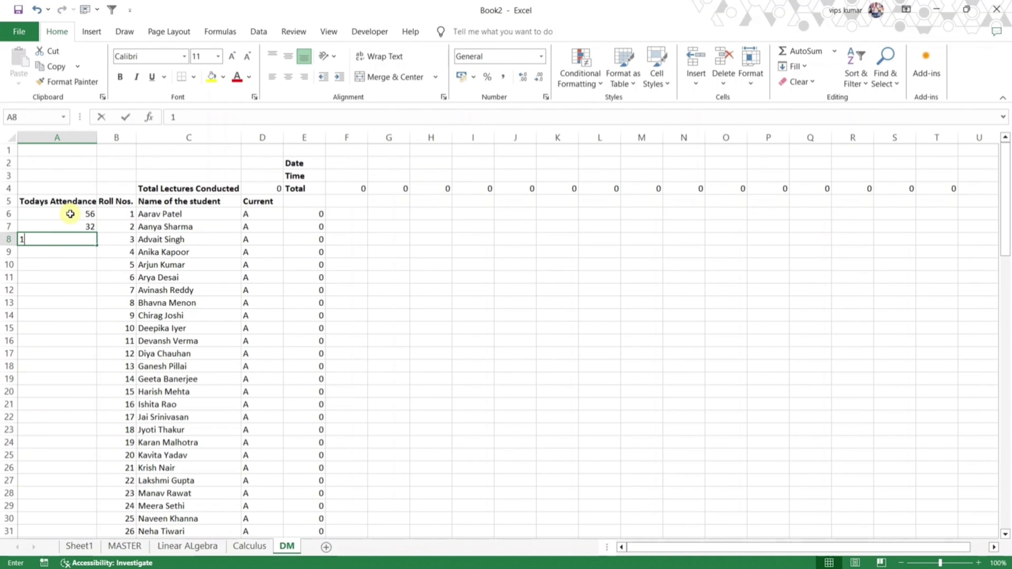
pyautogui.press('Return')
pyautogui.write('2 3 4 9')
pyautogui.press('Return')
pyautogui.write('100 56 653')
pyautogui.press('Return')
pyautogui.press('Up')
pyautogui.press('Up')
pyautogui.write('77 88 99 51 63')
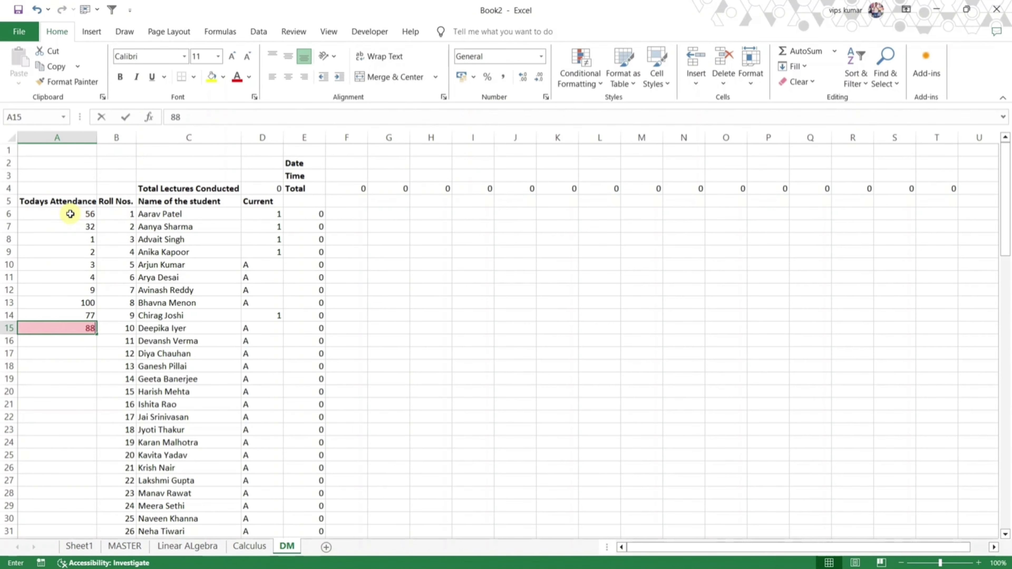
pyautogui.press('Return')
# - Record the first DM lecture by pasting the Current attendance marks as values into column F from F6
pyautogui.click(267, 217)
pyautogui.hotkey('ctrl', 'shift', 'Down')
pyautogui.hotkey('ctrl', 'c')
pyautogui.press('Right')
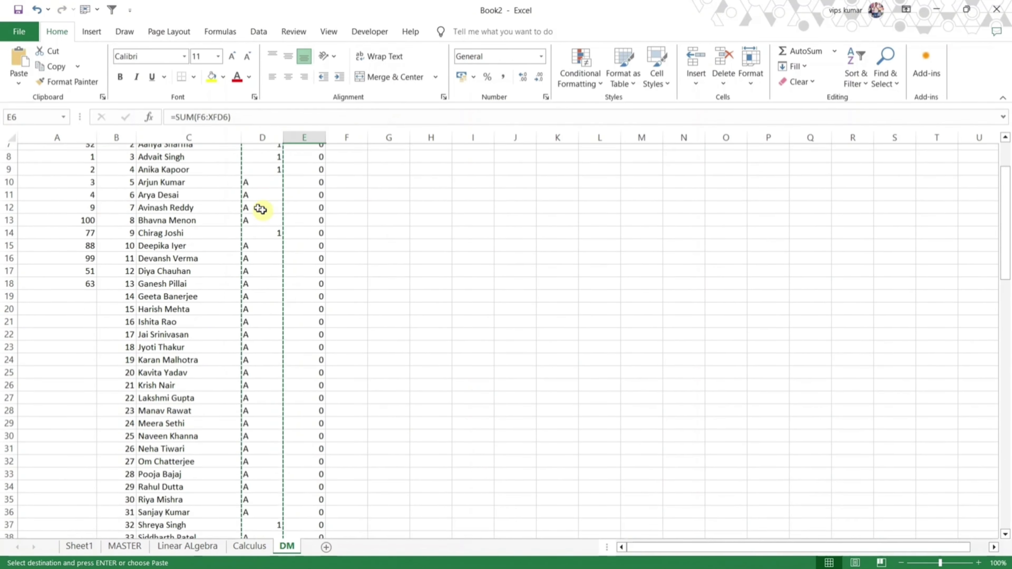
pyautogui.press('Right')
pyautogui.press('Up')
pyautogui.press('Down')
pyautogui.hotkey('ctrl', 'alt', 'v')
pyautogui.press('Return')
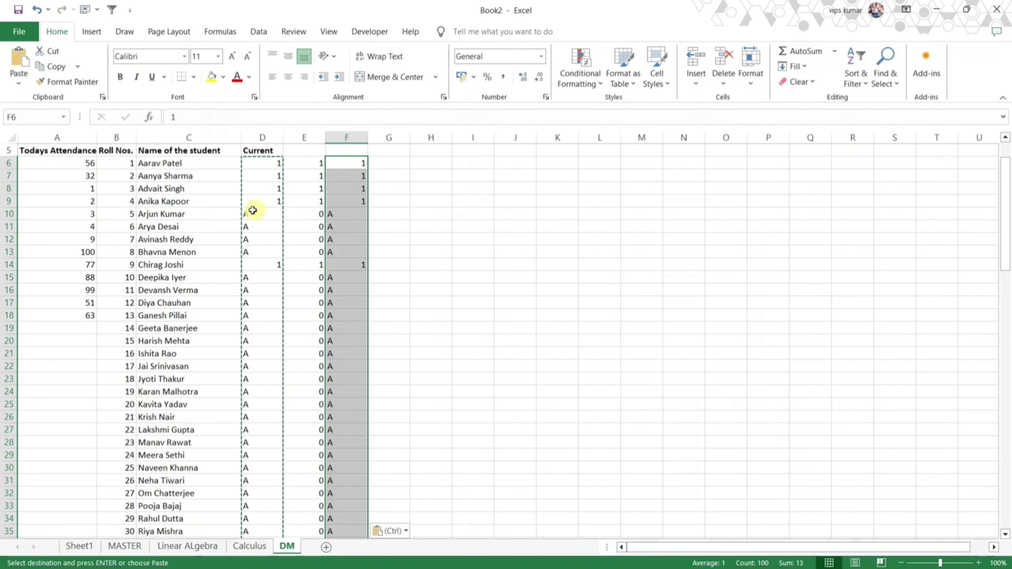
pyautogui.scroll(2, 423, 258)
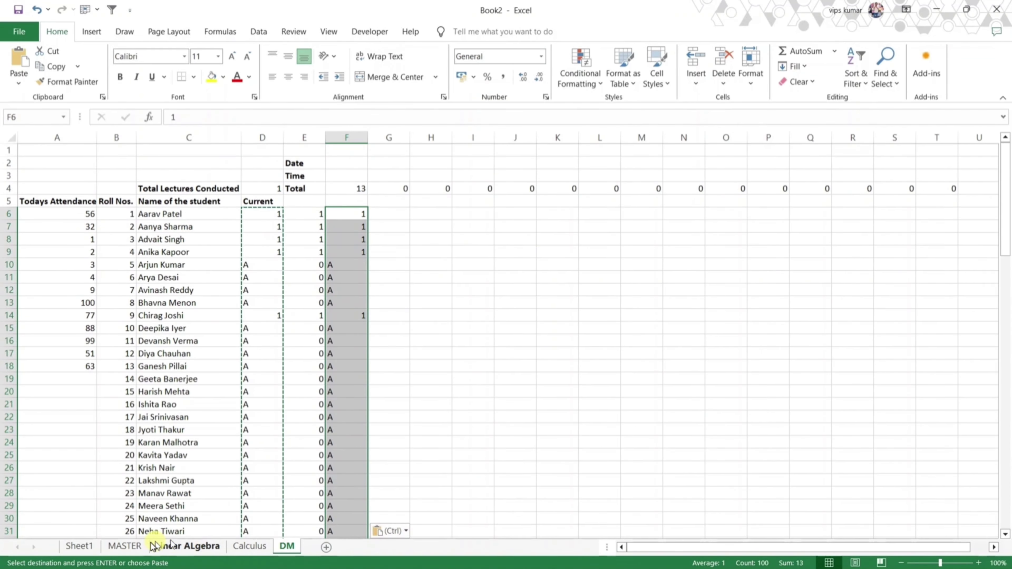
pyautogui.click(187, 548)
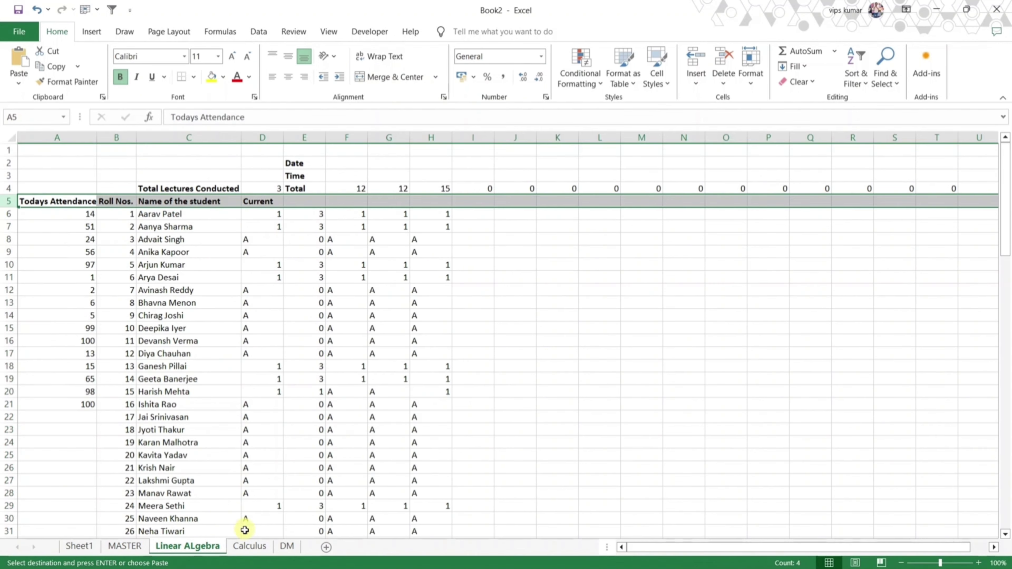
pyautogui.click(247, 552)
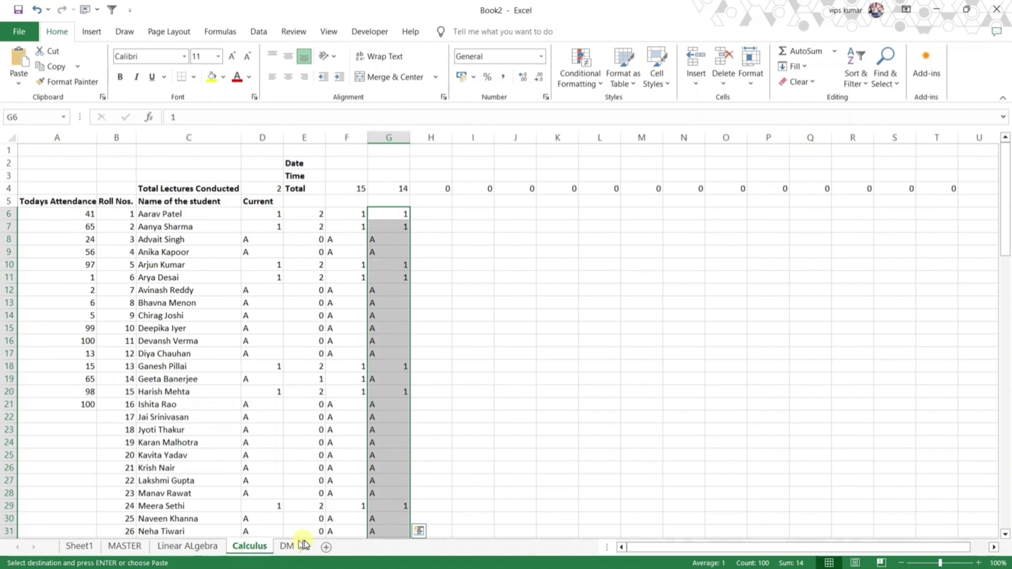
pyautogui.click(293, 551)
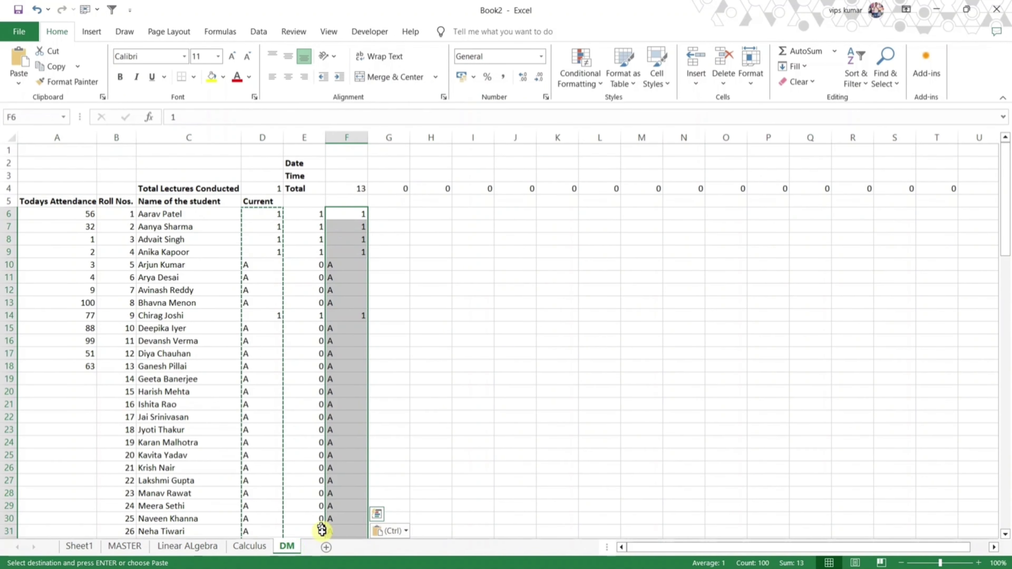
# - Add a new blank sheet after DM and name it Defaulters
pyautogui.click(326, 548)
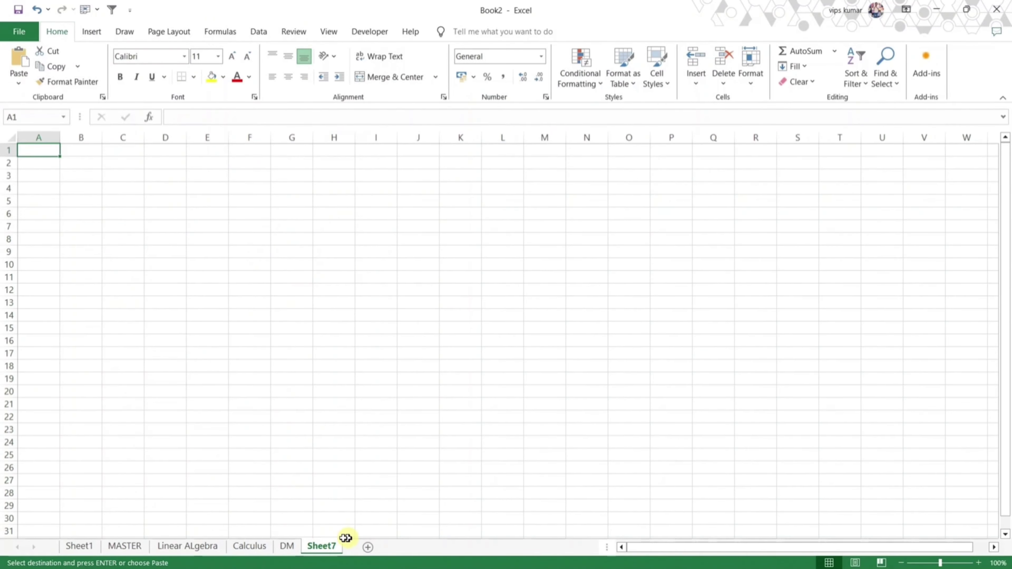
pyautogui.doubleClick(329, 549)
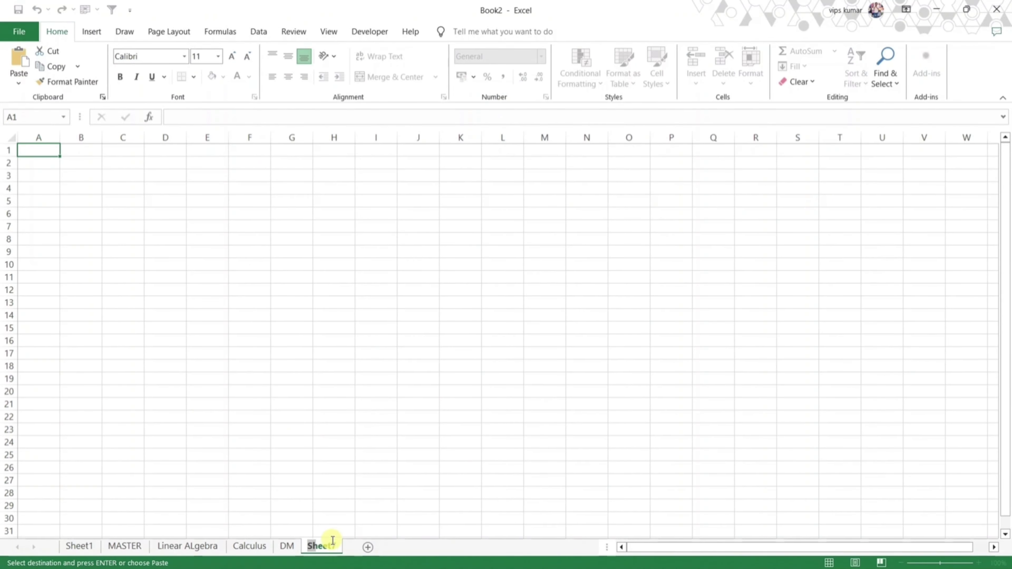
pyautogui.write('Defaulters')
pyautogui.press('Return')
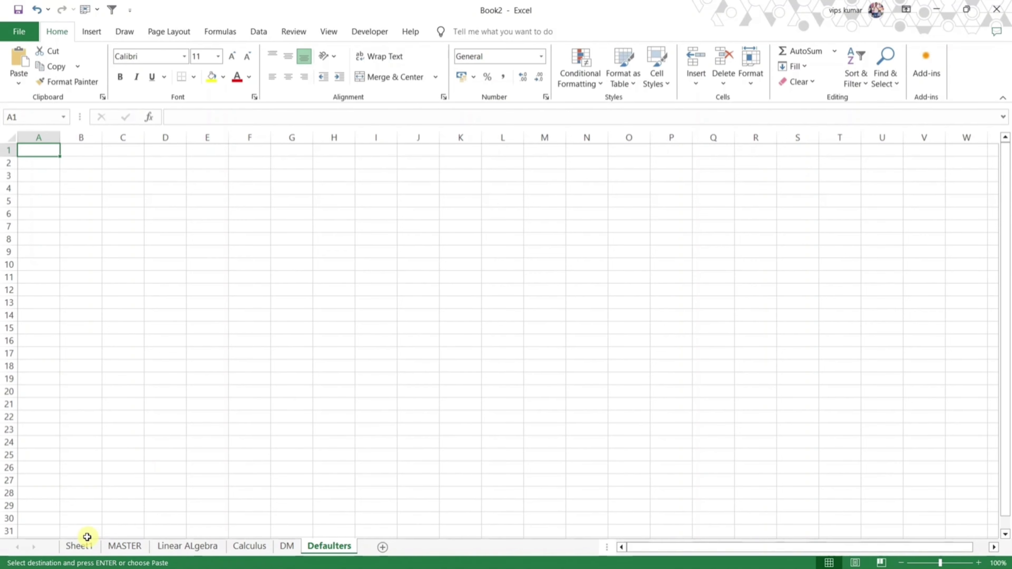
# - Copy the roll number and student name list with its headings from Sheet1 to Defaulters from A3, and autofit column B
pyautogui.click(84, 545)
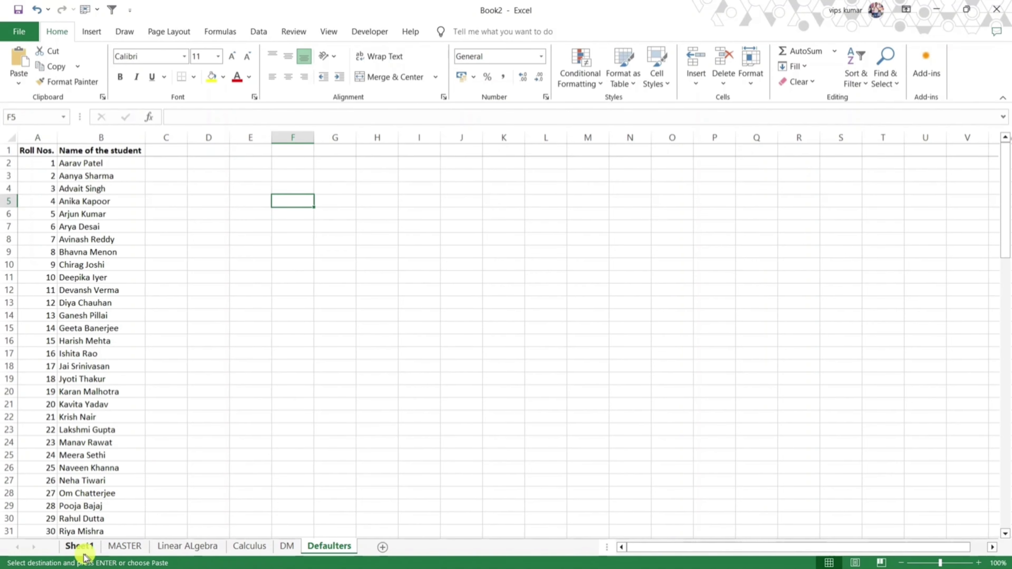
pyautogui.click(37, 150)
pyautogui.hotkey('ctrl', 'shift', 'Down')
pyautogui.hotkey('ctrl', 'shift', 'Right')
pyautogui.hotkey('ctrl', 'c')
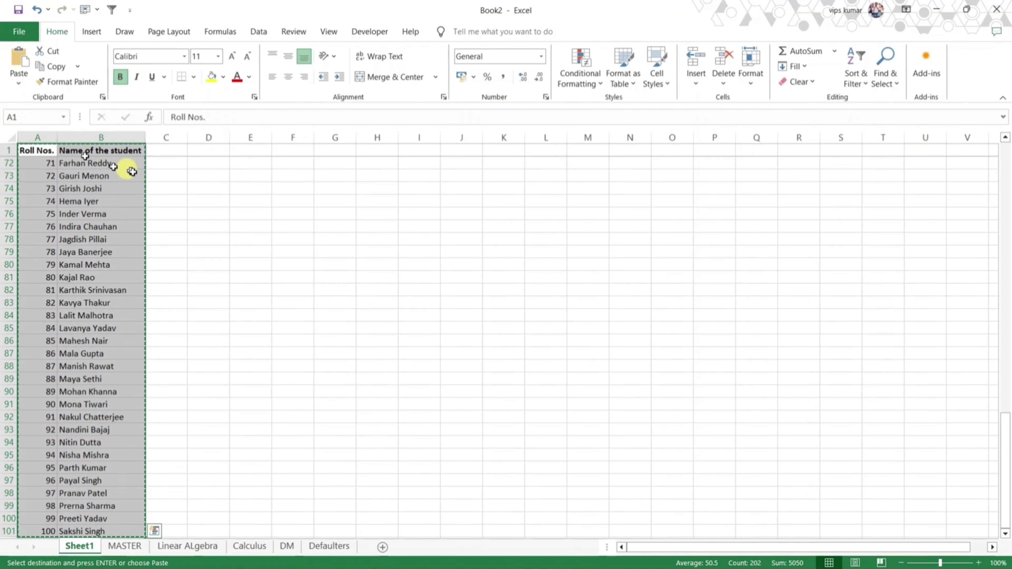
pyautogui.click(331, 545)
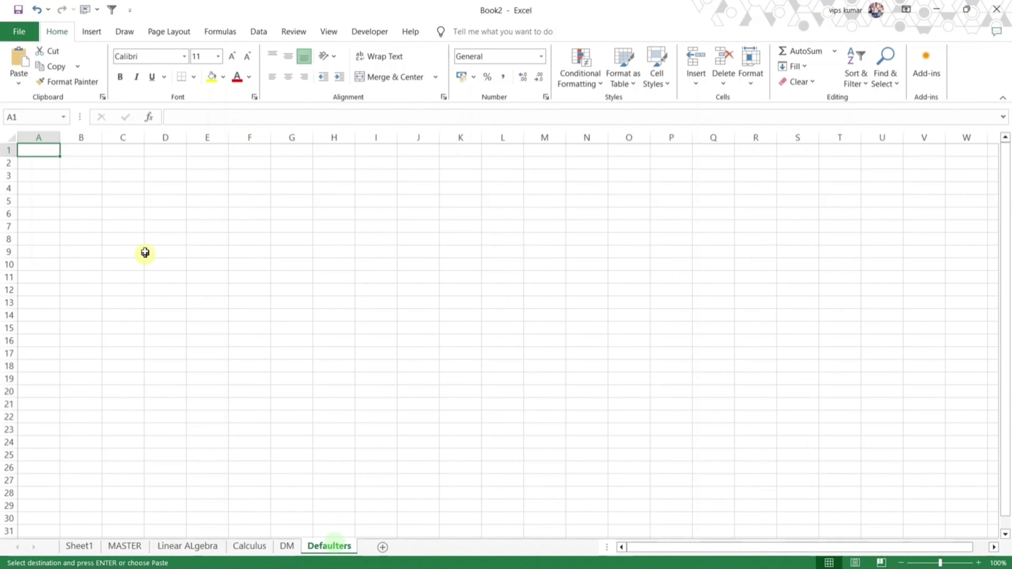
pyautogui.click(24, 174)
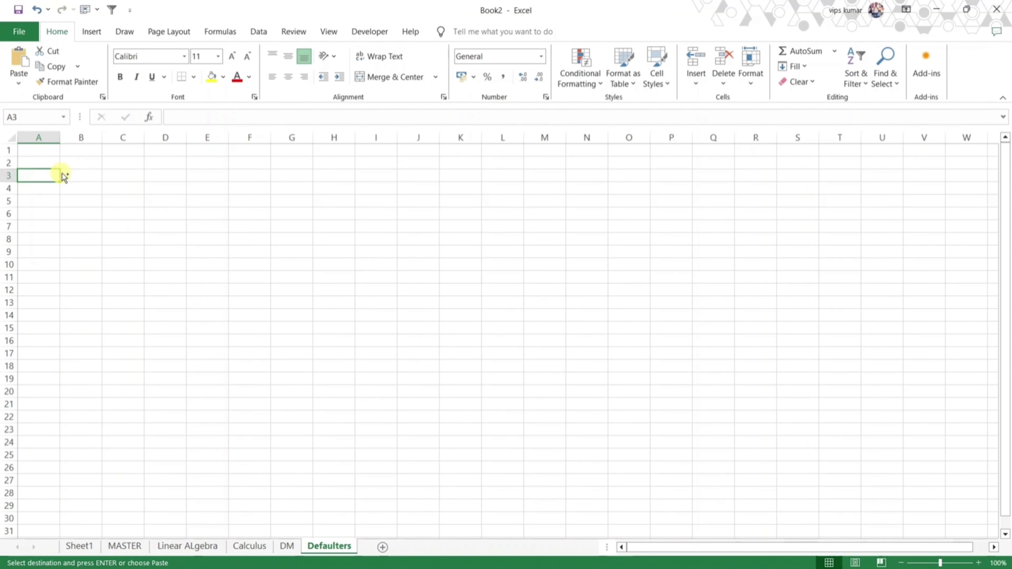
pyautogui.hotkey('ctrl', 'v')
pyautogui.doubleClick(102, 137)
# - Enter the headings Total Lectures, Percentage, Linear Algebra, Calculus and DM in C2:G2 of the Defaulters sheet
pyautogui.click(169, 162)
pyautogui.write('To')
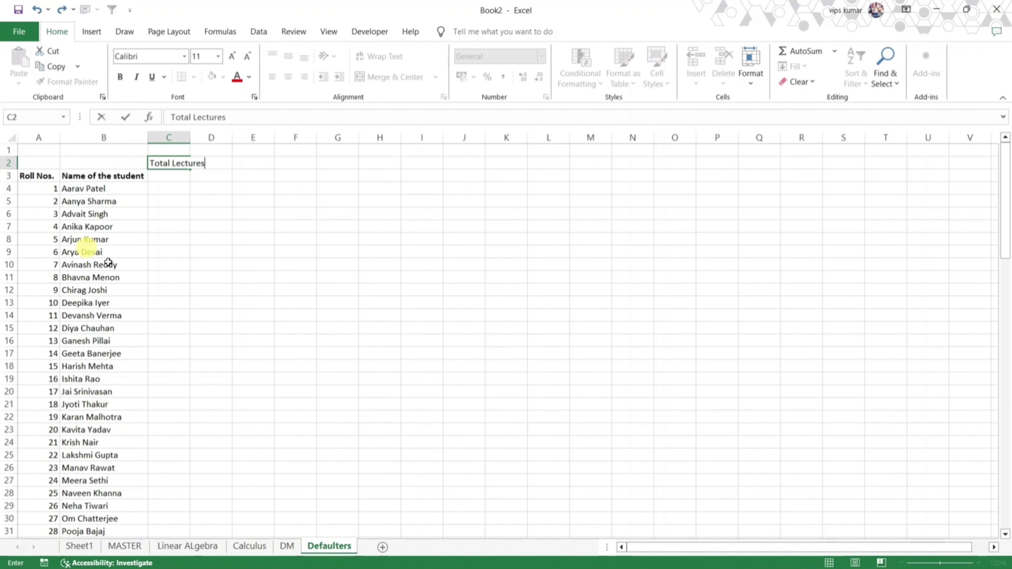
pyautogui.press('Tab')
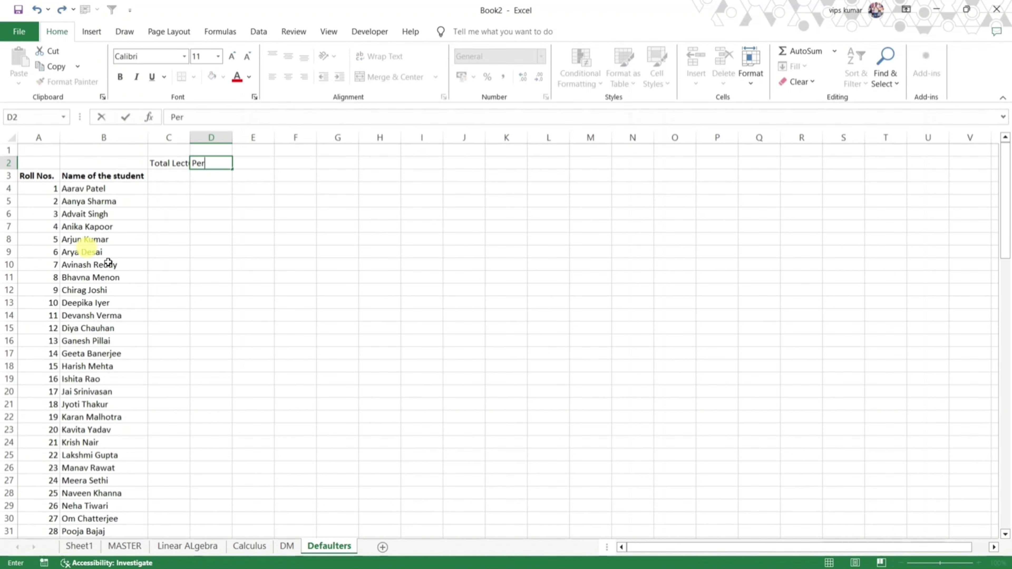
pyautogui.write('Percentage')
pyautogui.press('Tab')
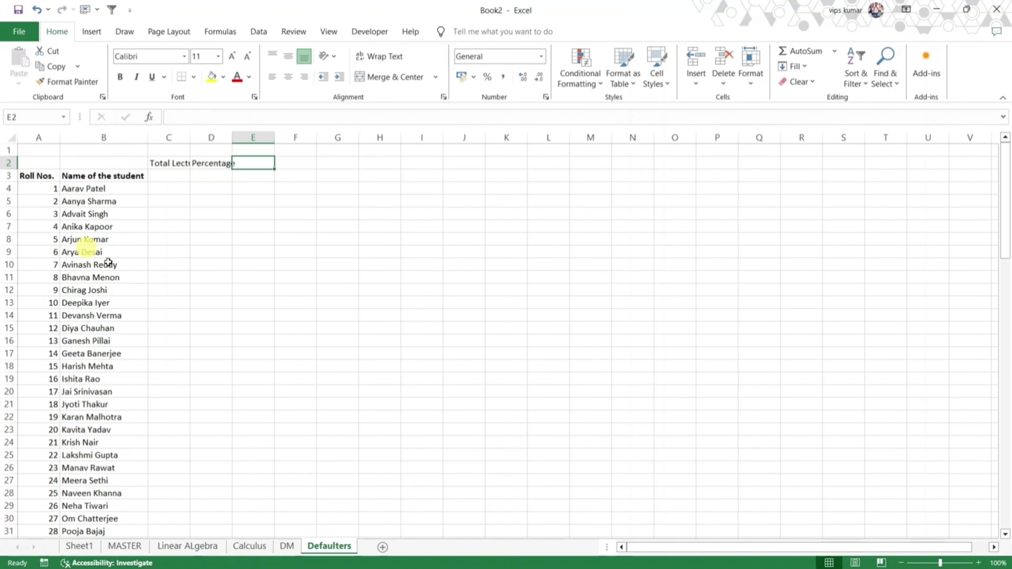
pyautogui.write('Linear ALgebra')
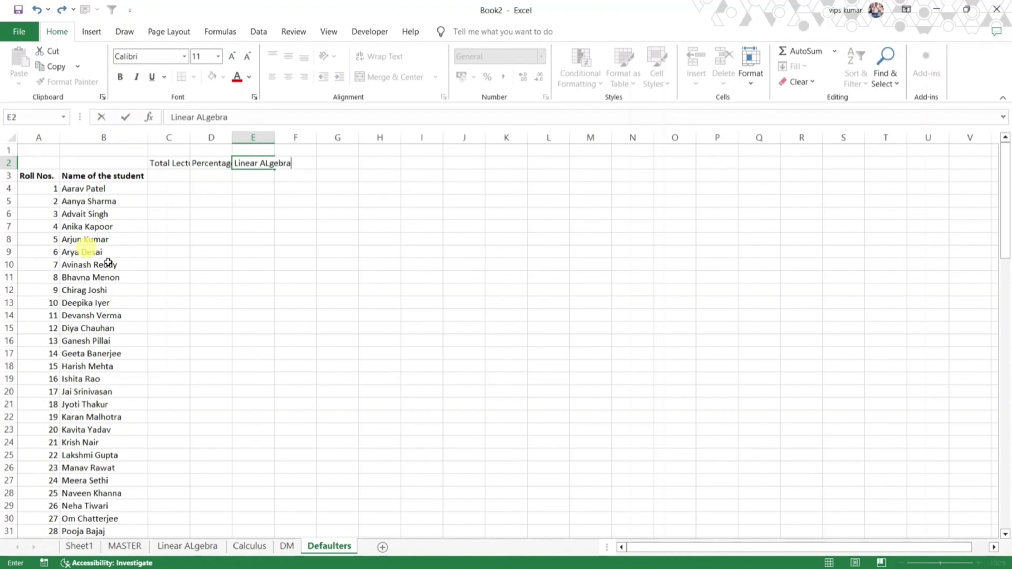
pyautogui.press('Tab')
pyautogui.write('Calcu')
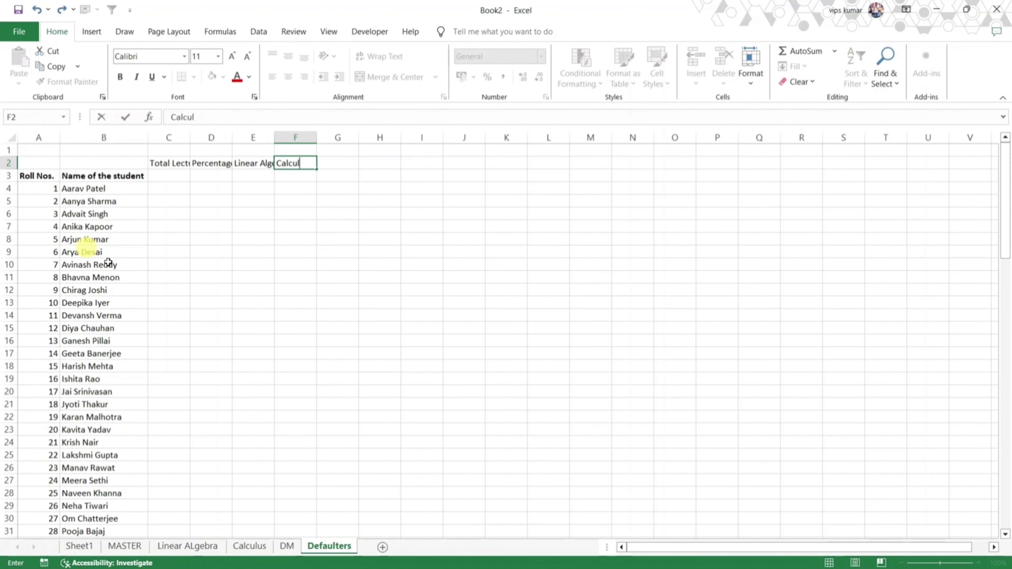
pyautogui.write('luls')
pyautogui.press('Tab')
pyautogui.write('DM')
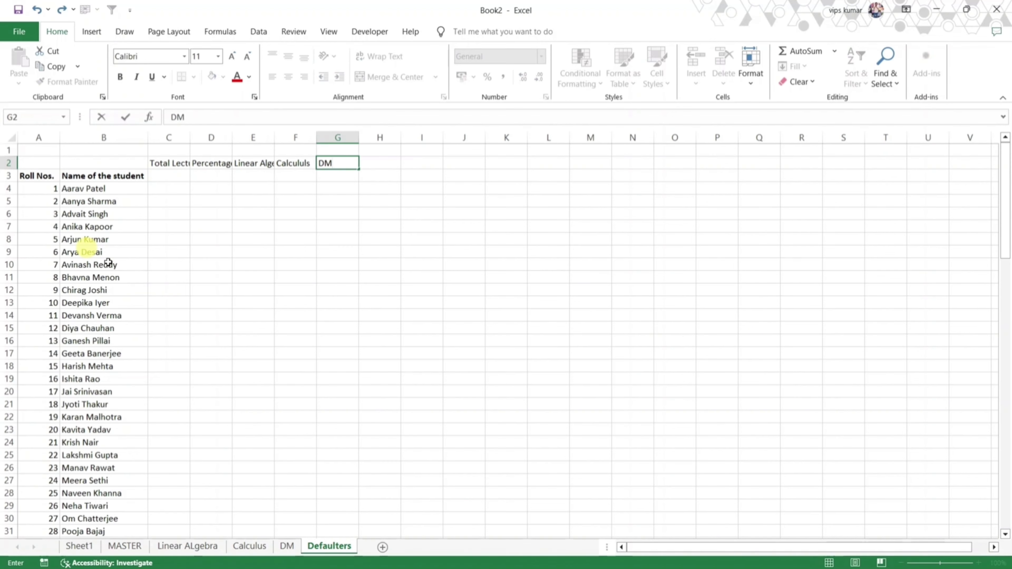
pyautogui.hotkey('shift', 'Tab')
pyautogui.press('Delete')
pyautogui.write('Calculus')
pyautogui.press('Return')
# - Autofit the widths of columns C, D and E to their headings
pyautogui.doubleClick(190, 137)
pyautogui.doubleClick(250, 138)
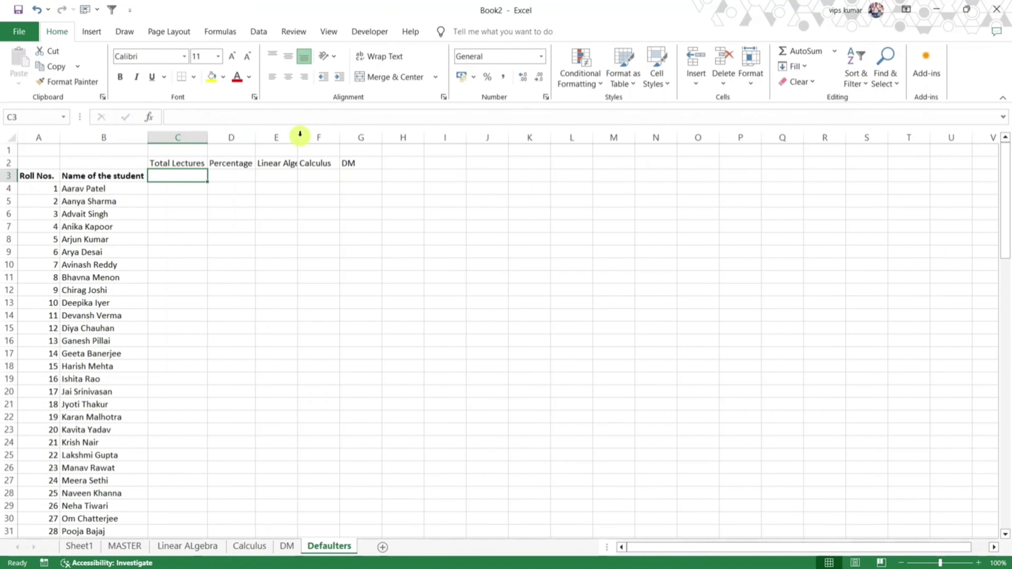
pyautogui.doubleClick(299, 137)
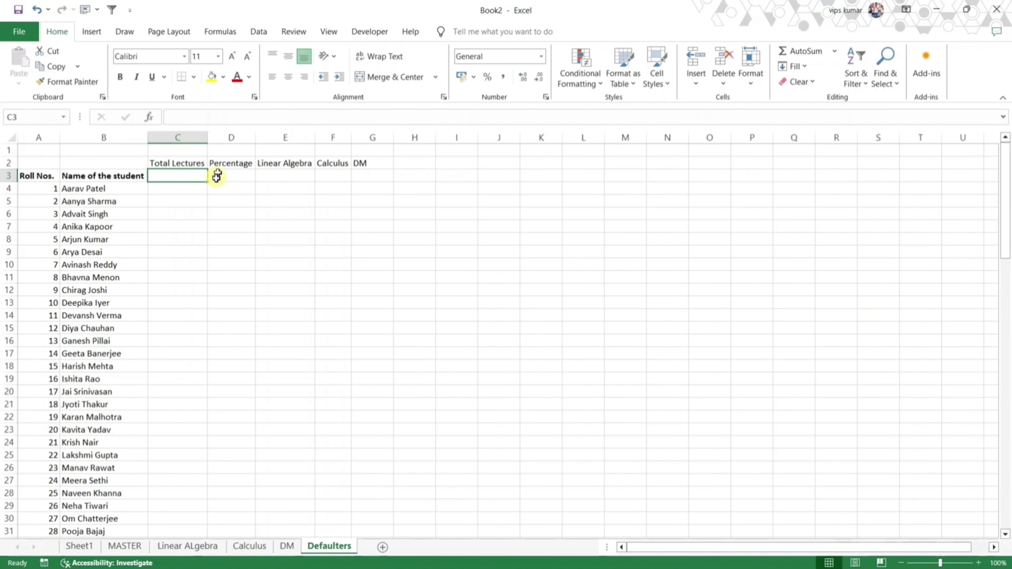
# - Link E3 under Linear Algebra to the total lectures conducted in D4 of the Linear ALgebra sheet
pyautogui.click(264, 172)
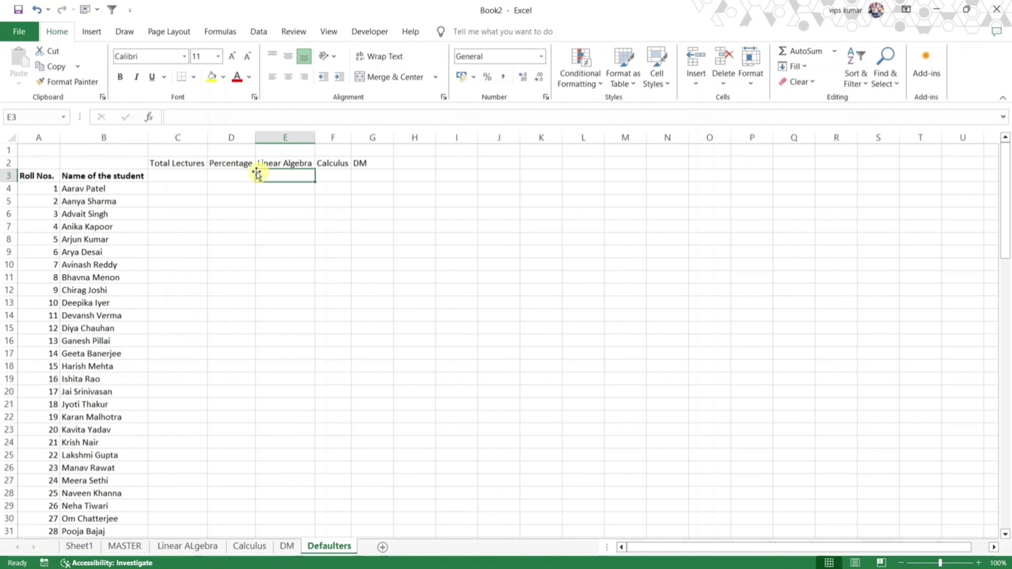
pyautogui.write('=')
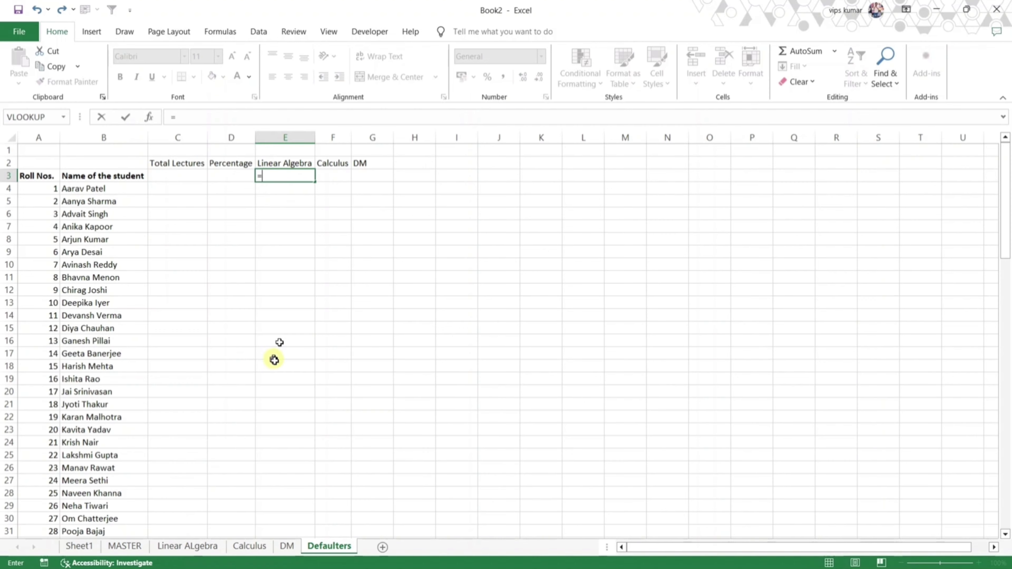
pyautogui.click(182, 546)
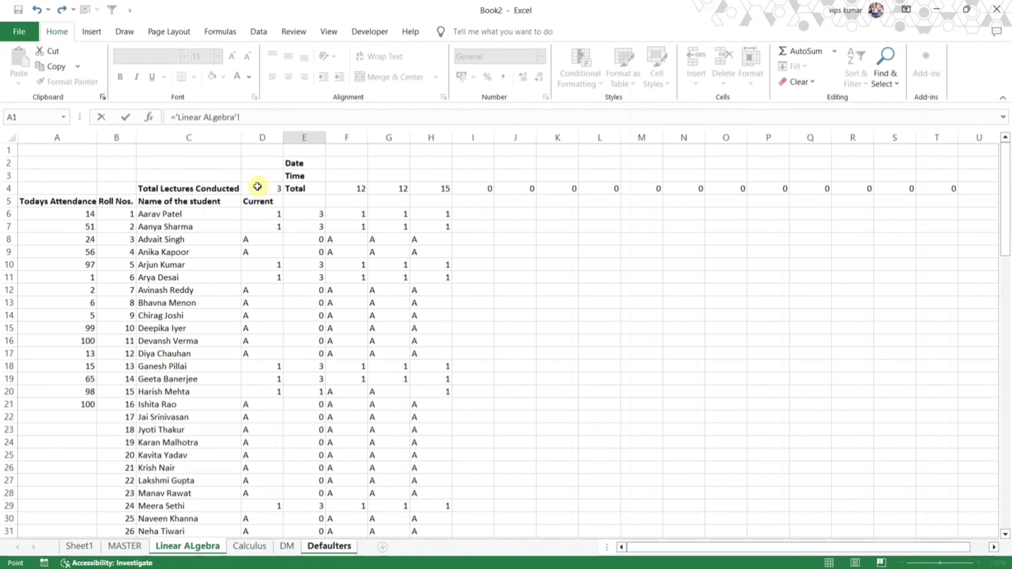
pyautogui.click(258, 187)
pyautogui.press('Return')
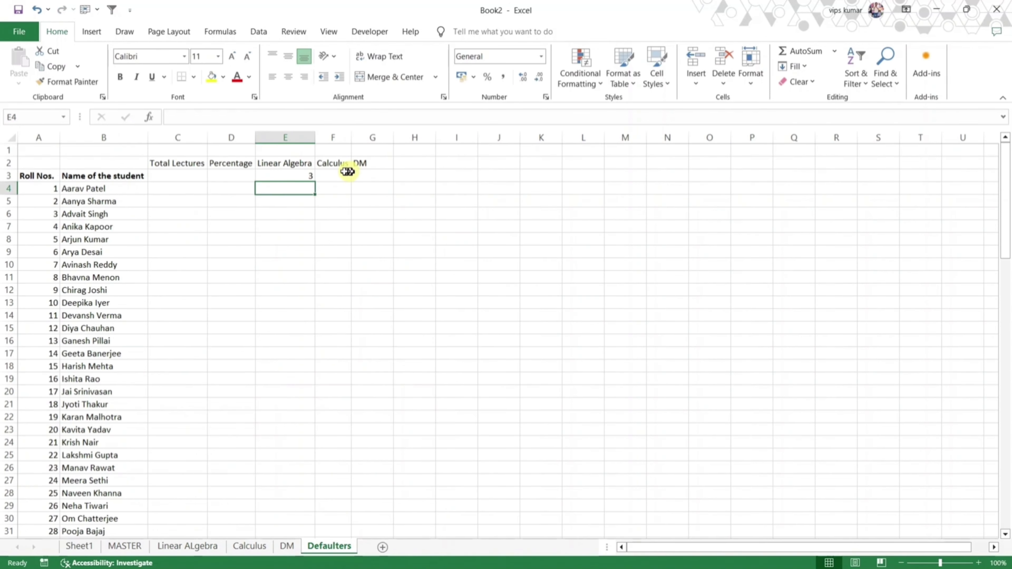
# - Link F3 under Calculus to the total lectures conducted with the formula =Calculus!D4
pyautogui.click(339, 172)
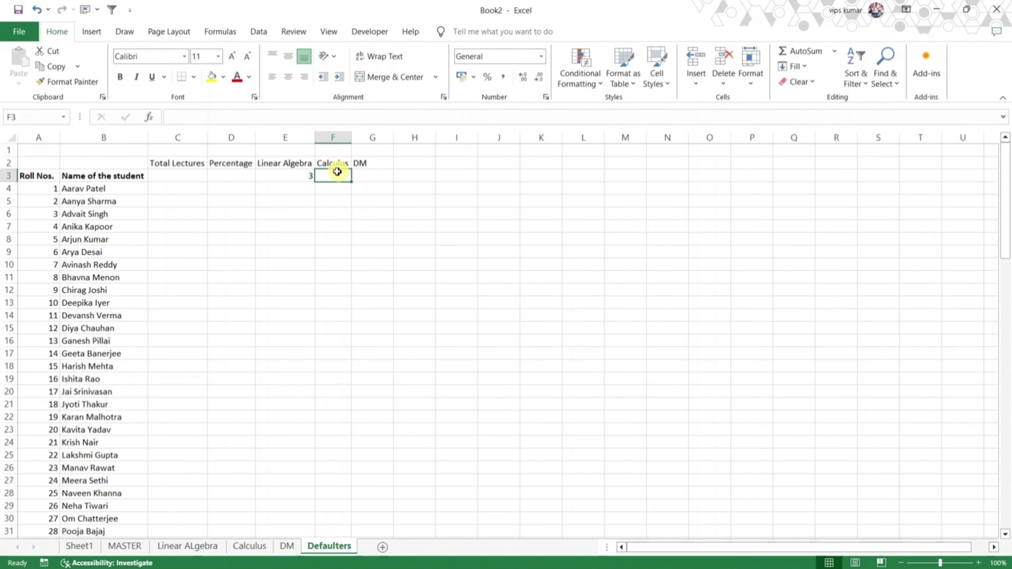
pyautogui.write('=')
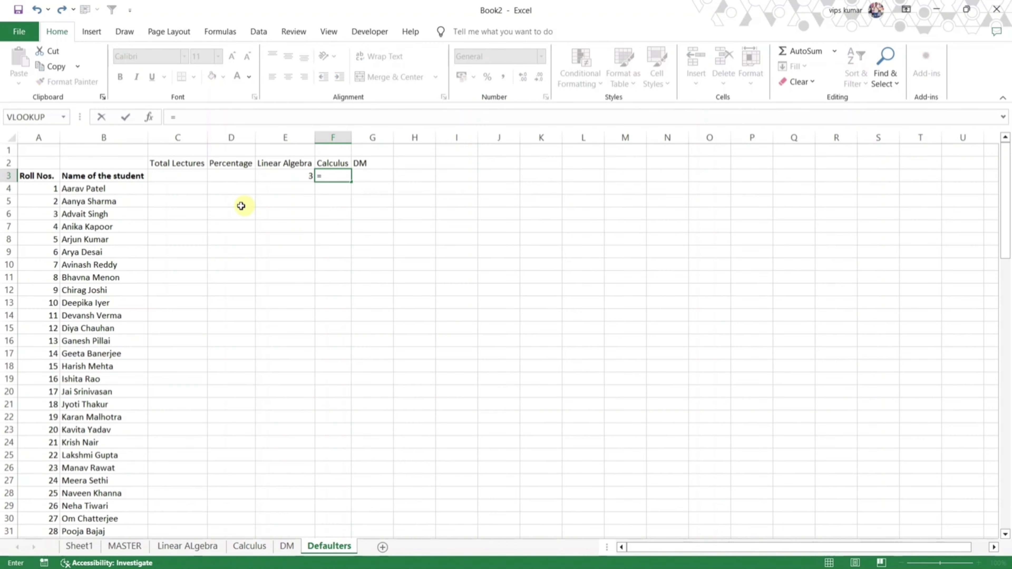
pyautogui.click(250, 546)
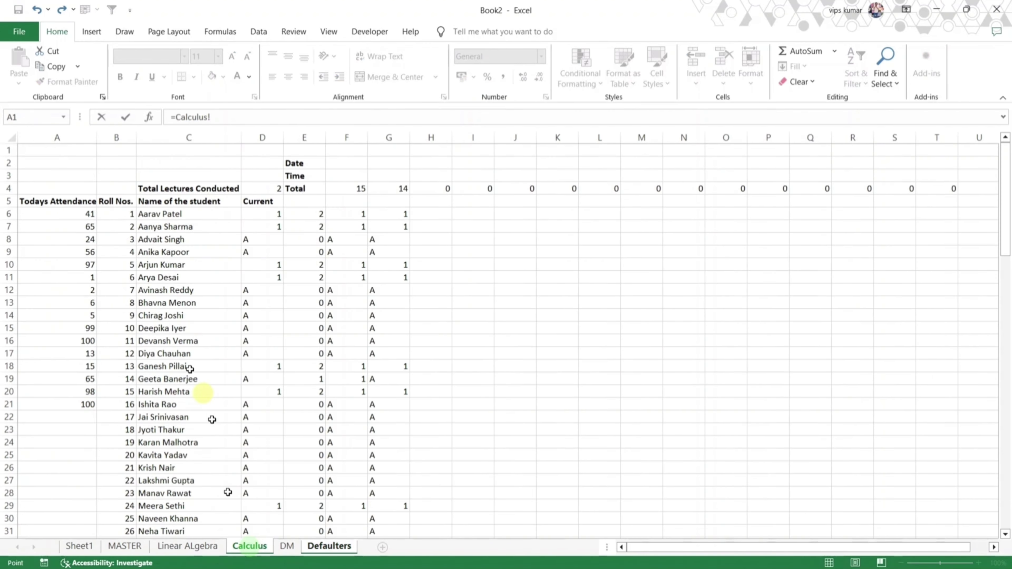
pyautogui.click(264, 186)
pyautogui.press('Return')
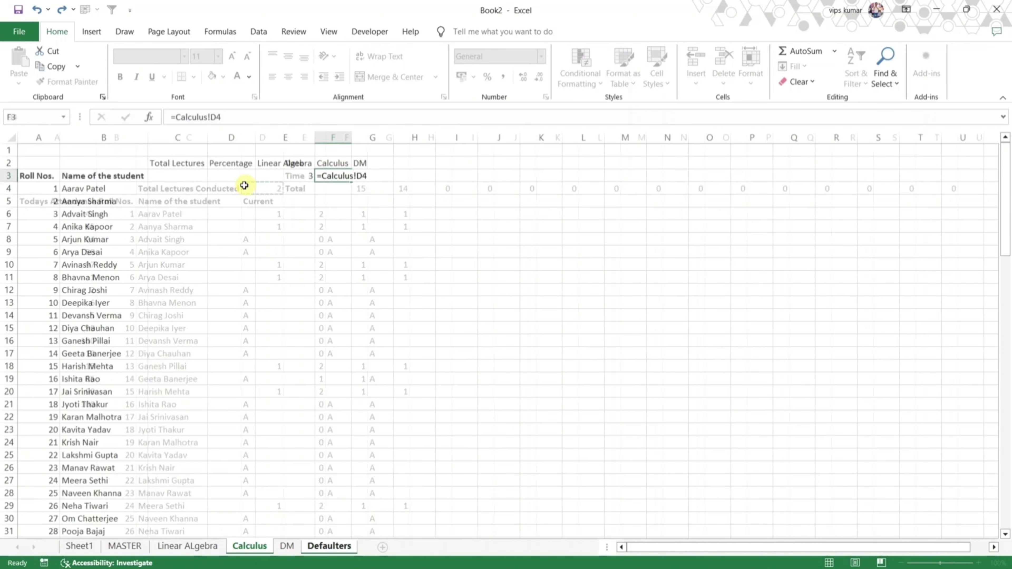
# - Link G3 under DM to the total lectures conducted in cell D4 of the DM sheet
pyautogui.click(369, 176)
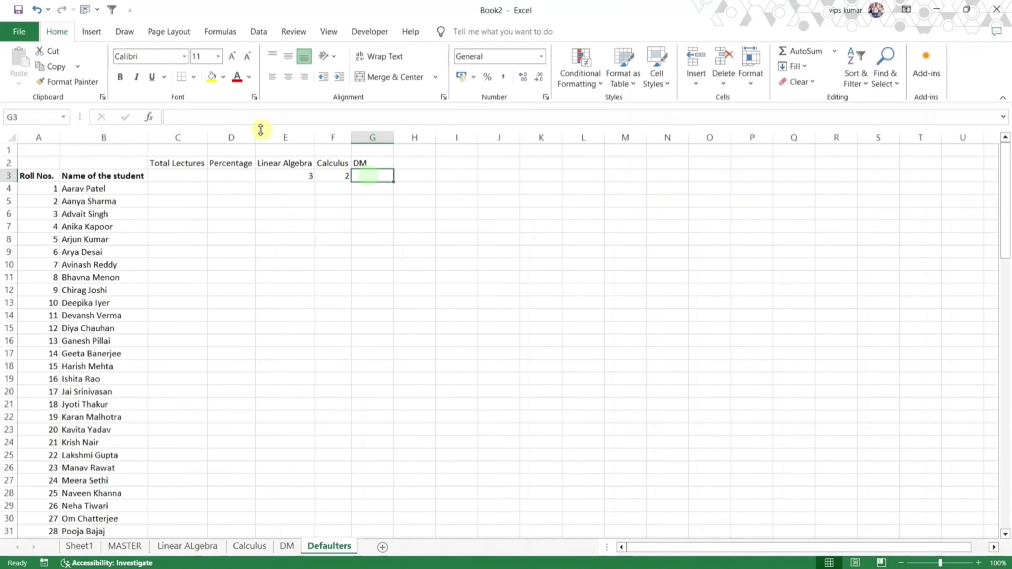
pyautogui.write('=')
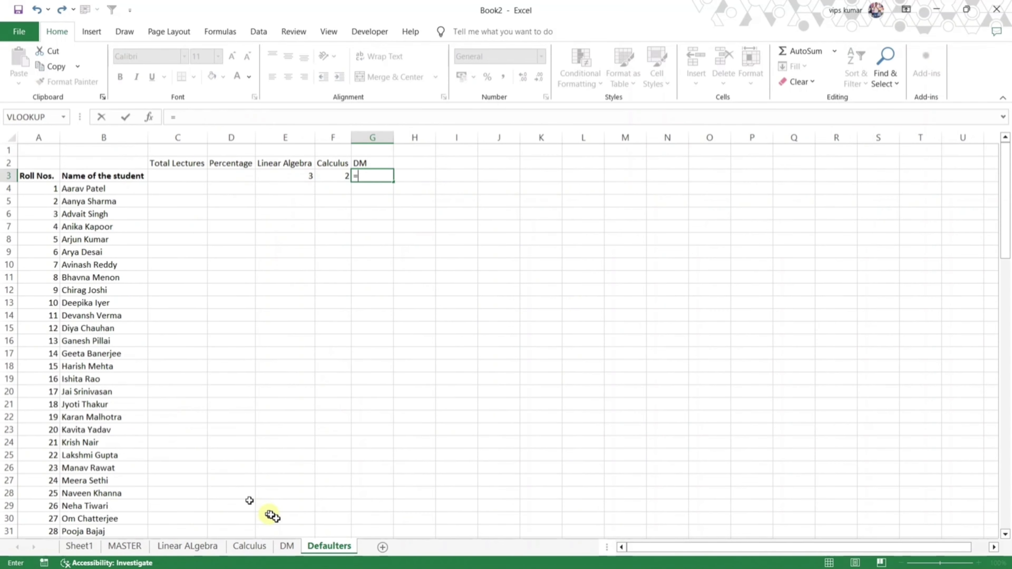
pyautogui.click(287, 546)
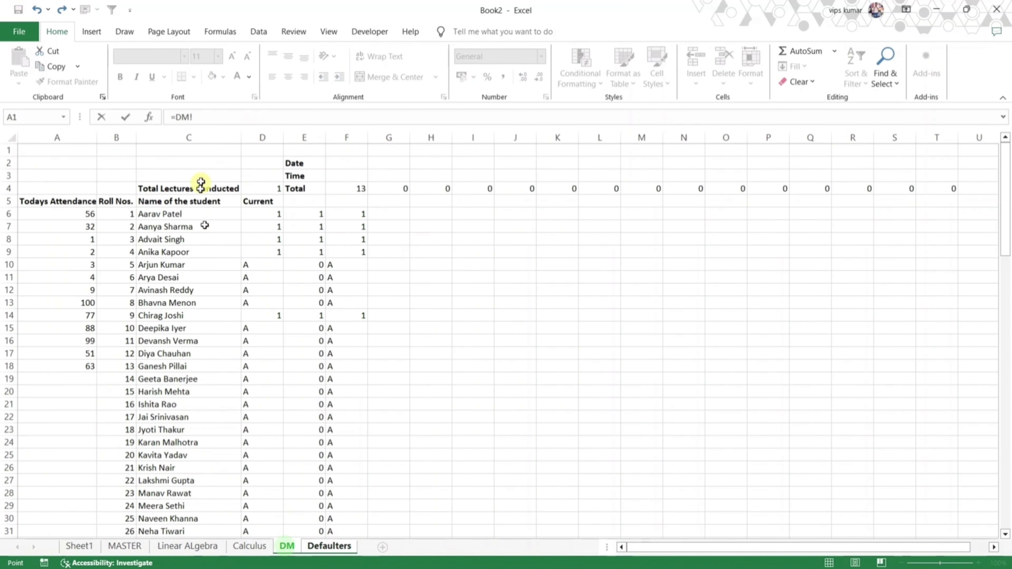
pyautogui.click(262, 188)
pyautogui.press('Return')
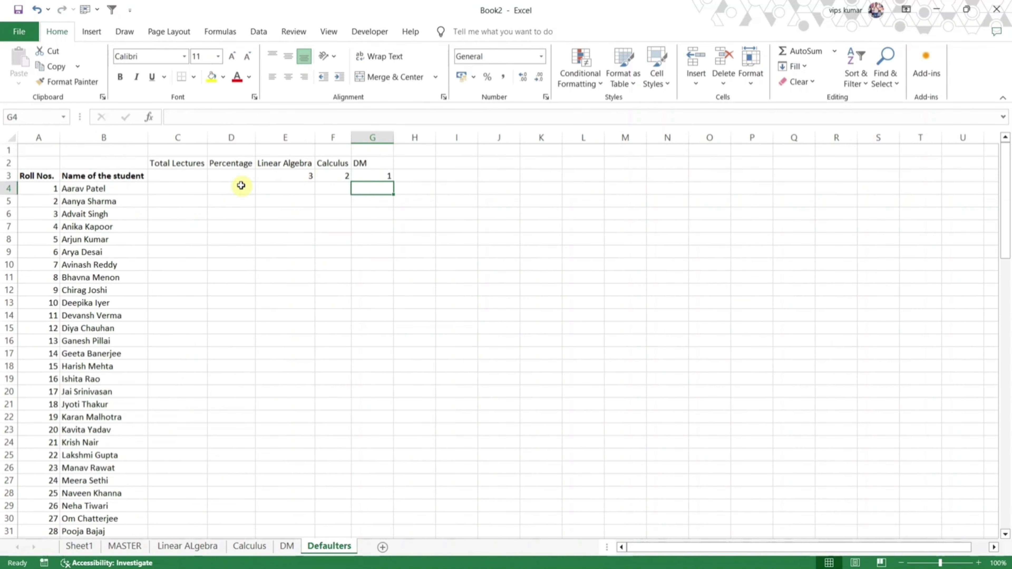
# - Total the lectures of all subjects in C3 with =SUM(E3:N3), including spare columns beyond DM
pyautogui.click(182, 177)
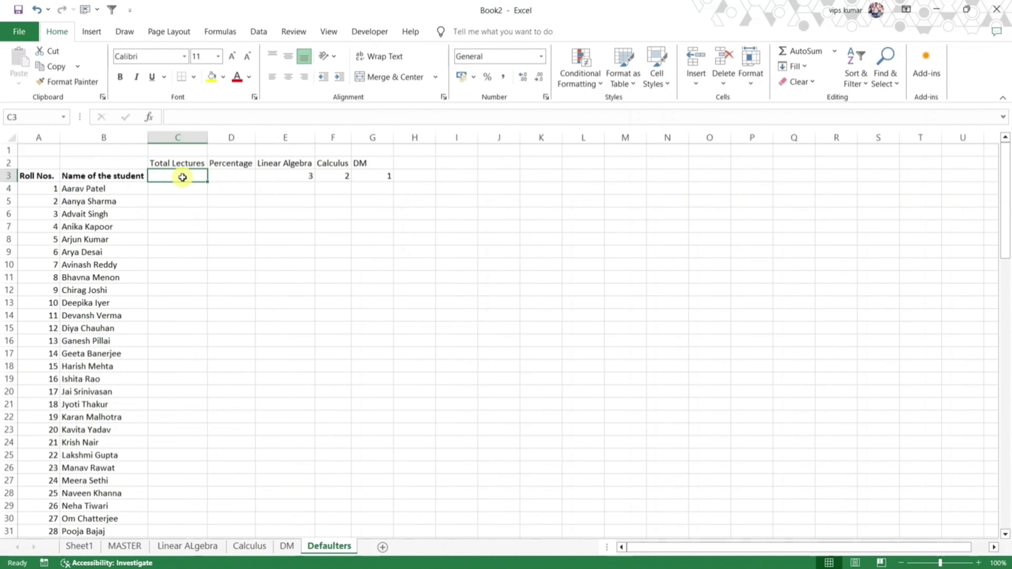
pyautogui.write('=sum(')
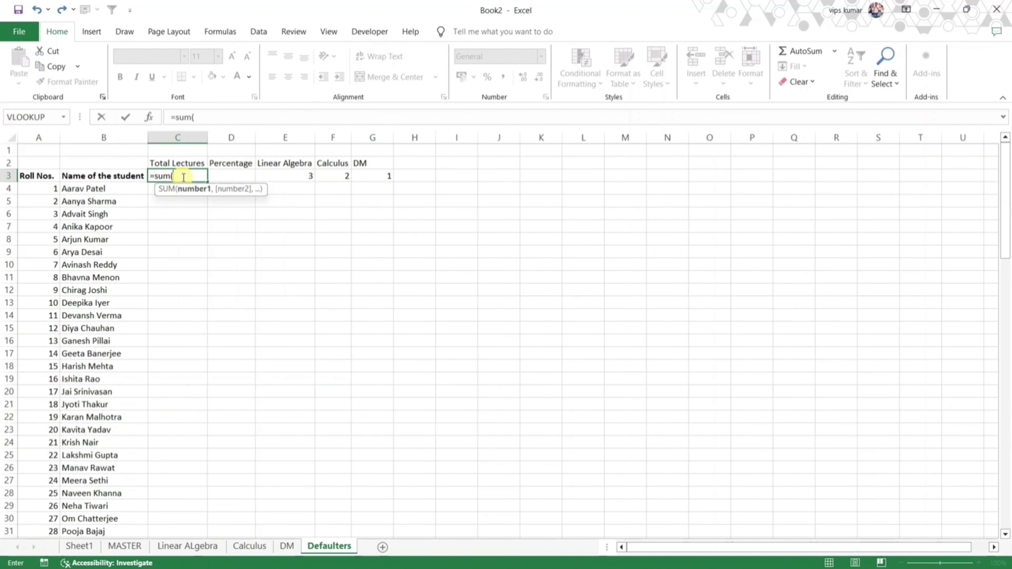
pyautogui.press('Right')
pyautogui.press('Right')
pyautogui.hotkey('shift', 'Right')
pyautogui.hotkey('shift', 'Right')
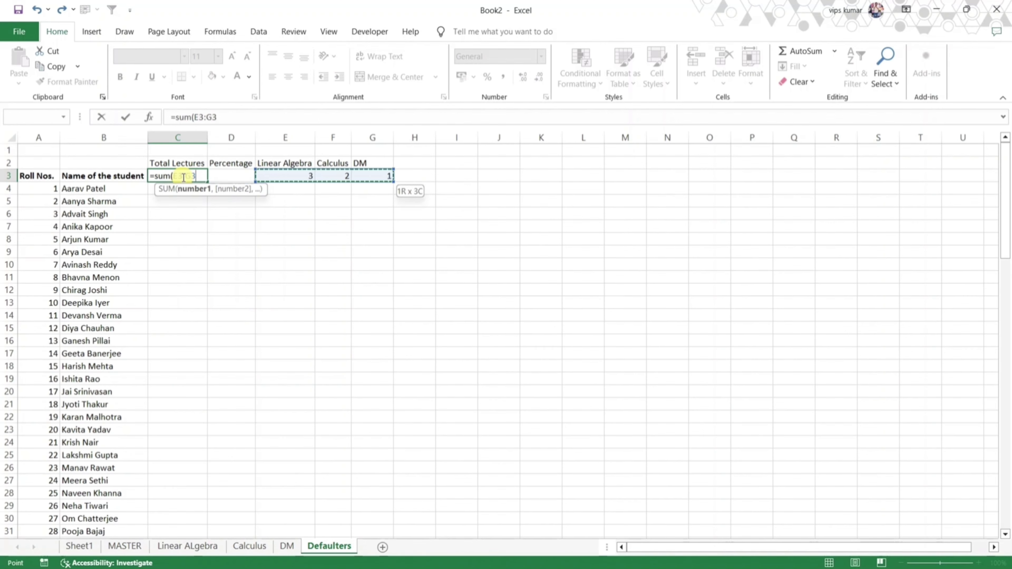
pyautogui.hotkey('shift', 'Right')
pyautogui.hotkey('shift', 'Right')
pyautogui.hotkey('shift', 'Right')
pyautogui.hotkey('shift', 'Right')
pyautogui.hotkey('shift', 'Right')
pyautogui.hotkey('shift', 'Right')
pyautogui.hotkey('shift', 'Right')
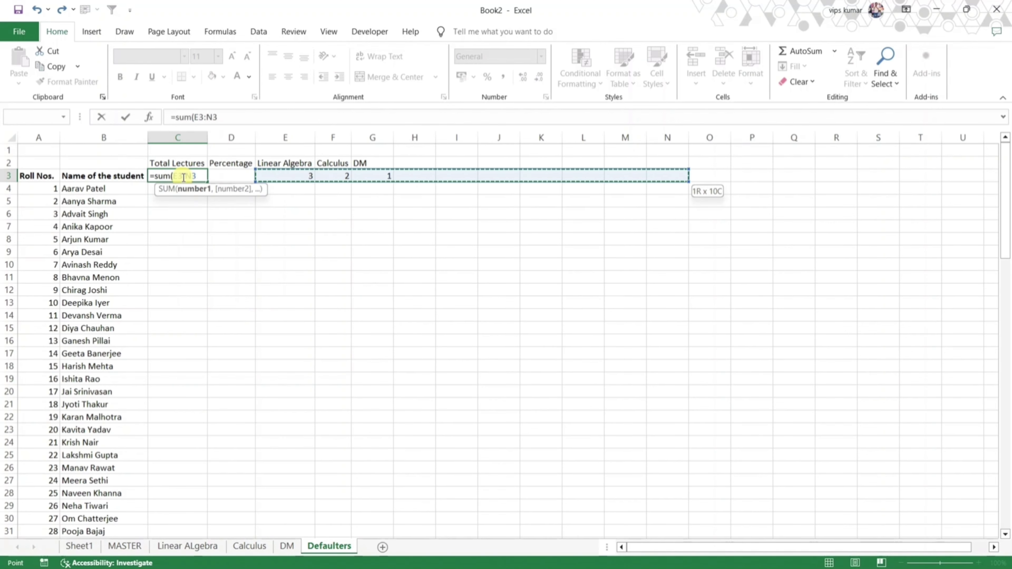
pyautogui.press('Return')
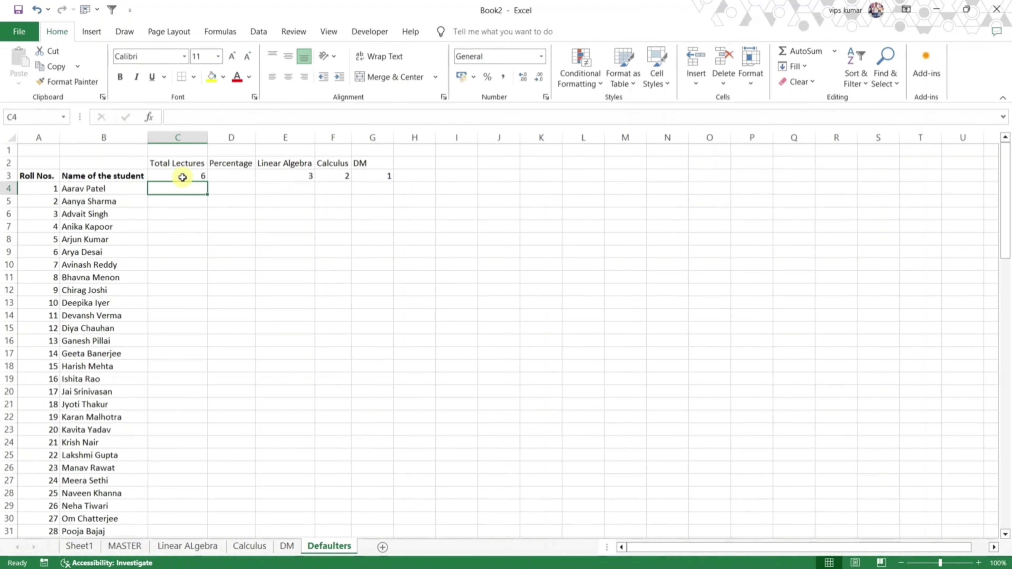
pyautogui.click(183, 177)
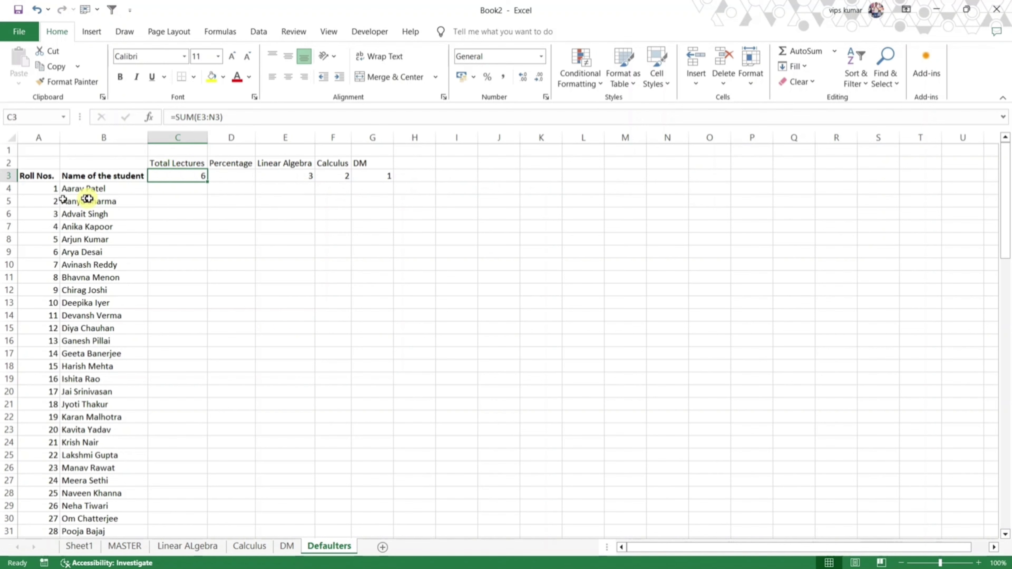
# - Link E4 to the first student's Linear Algebra attendance total with the formula ='Linear ALgebra'!E6
pyautogui.click(289, 187)
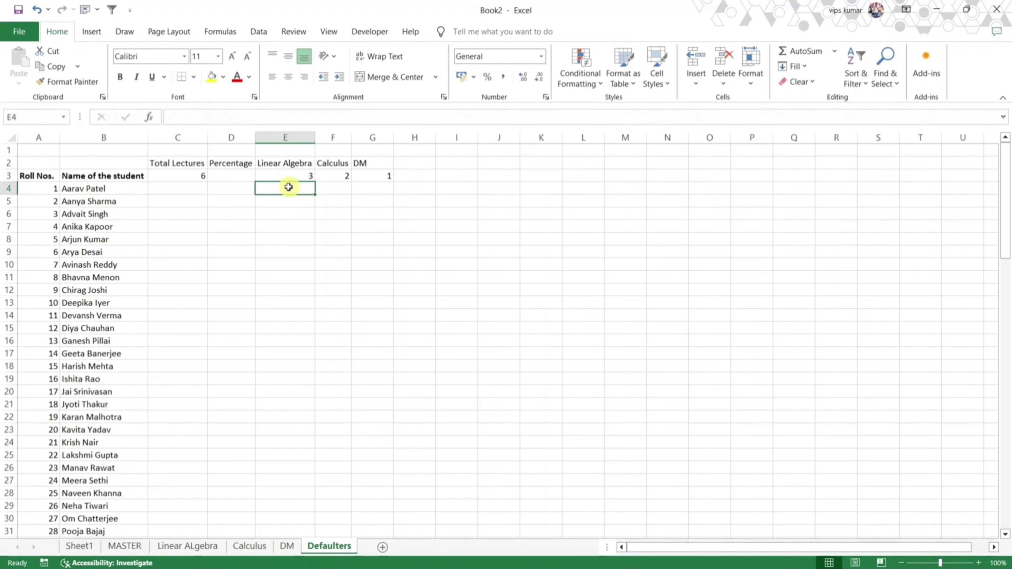
pyautogui.write('=')
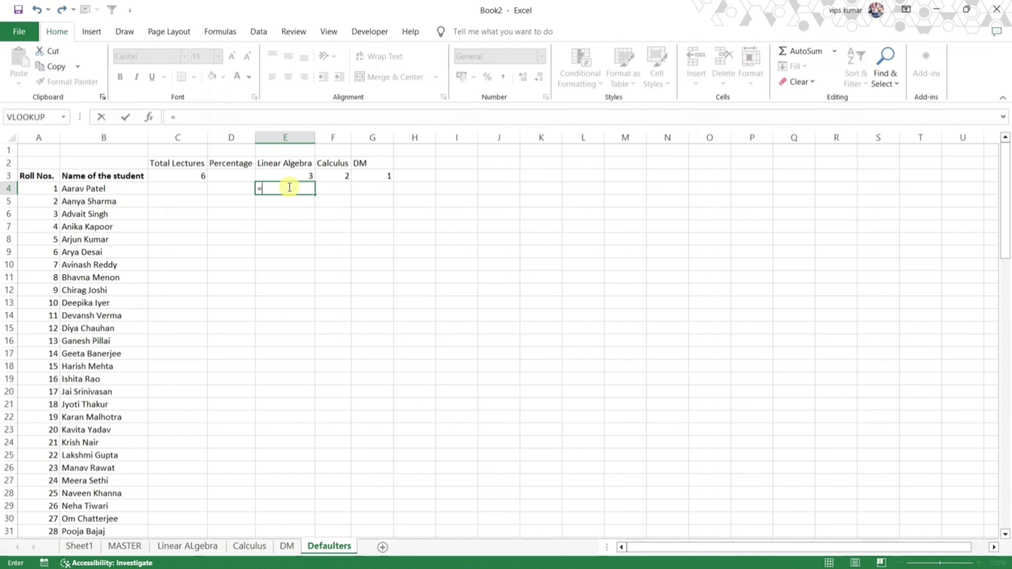
pyautogui.click(197, 546)
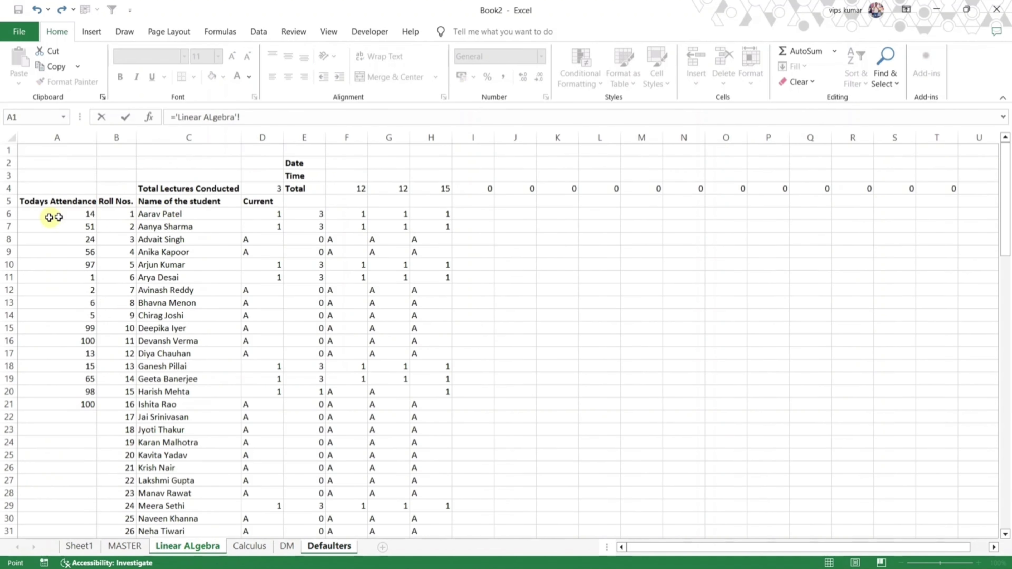
pyautogui.click(304, 211)
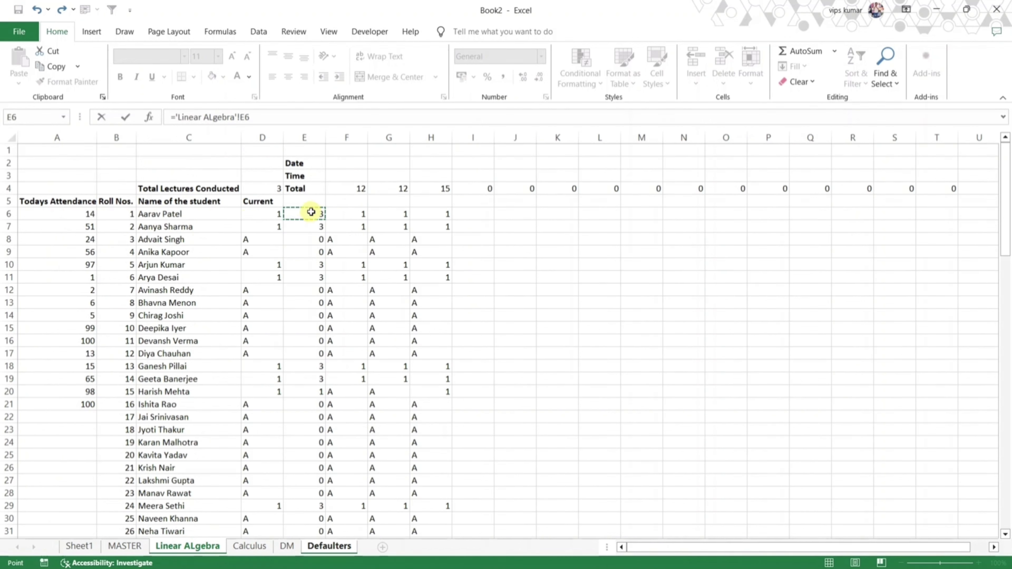
pyautogui.press('Return')
pyautogui.press('Up')
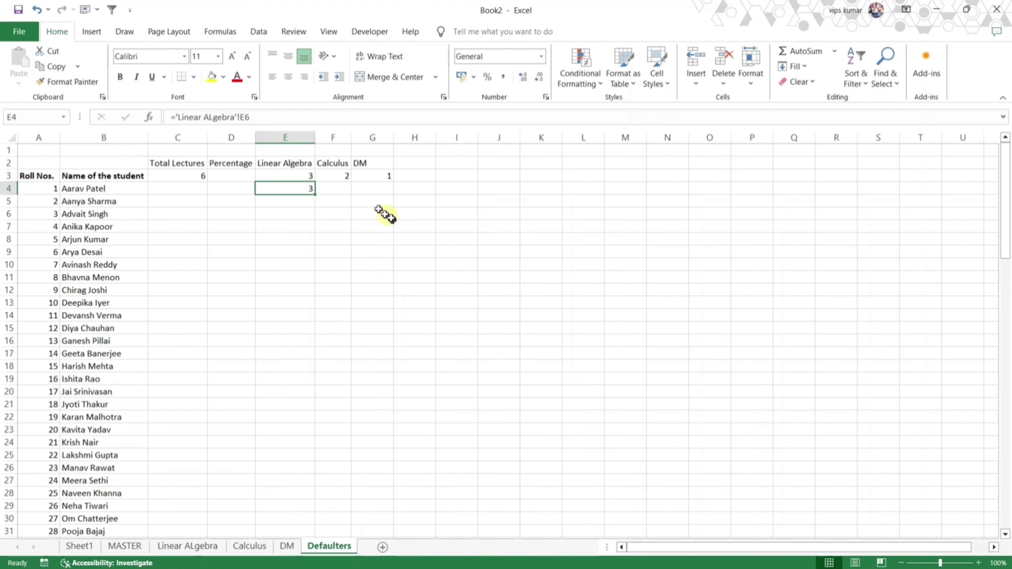
# - Fill the Linear Algebra attendance link in E4 down the column for all students
pyautogui.doubleClick(314, 194)
# - Link F4 to the first student's Calculus attendance total with =Calculus!E6 and fill it down for all students
pyautogui.moveTo(337, 189); pyautogui.dragTo(335, 211)
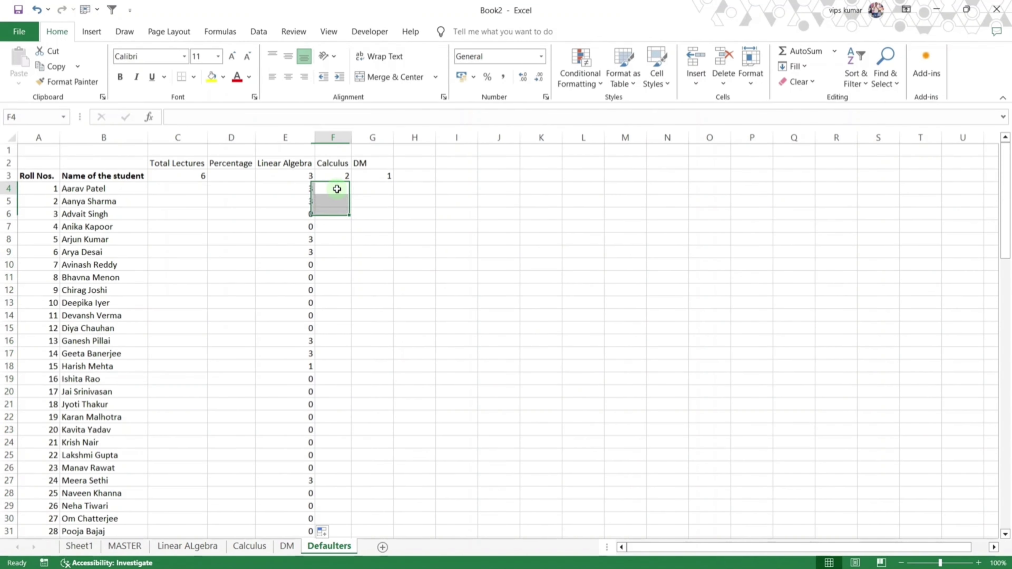
pyautogui.click(337, 189)
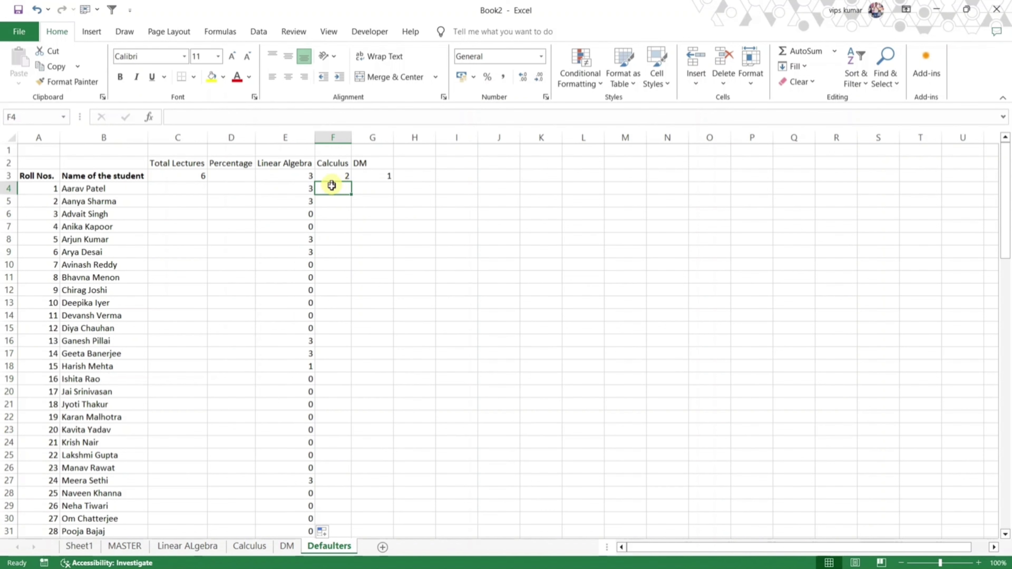
pyautogui.write('=')
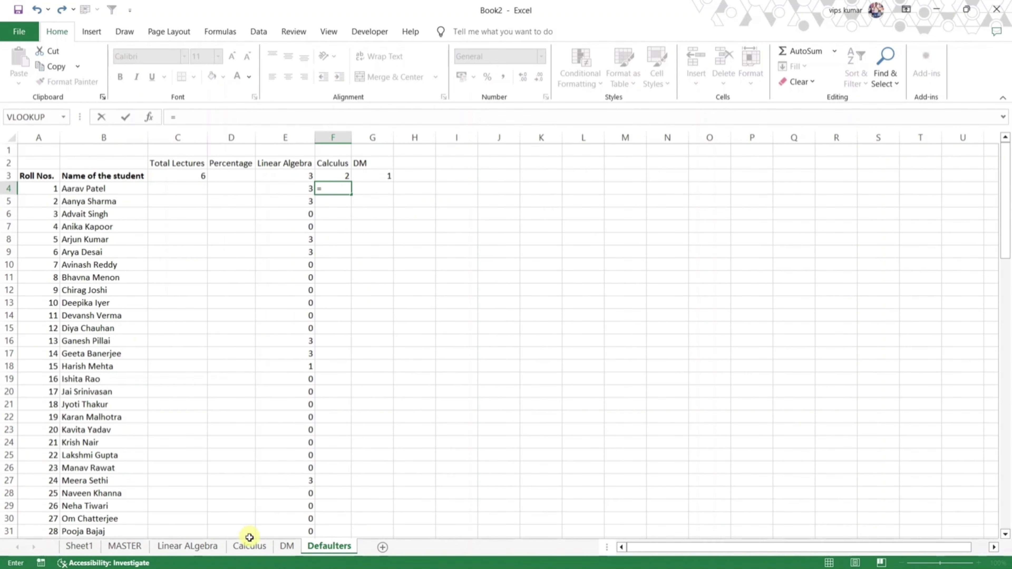
pyautogui.click(250, 551)
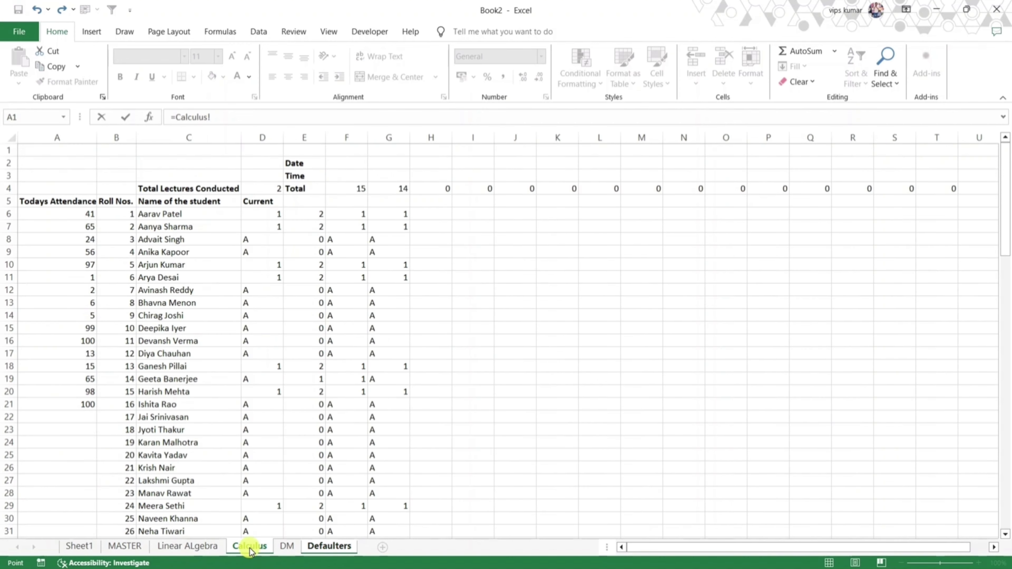
pyautogui.click(312, 214)
pyautogui.press('Return')
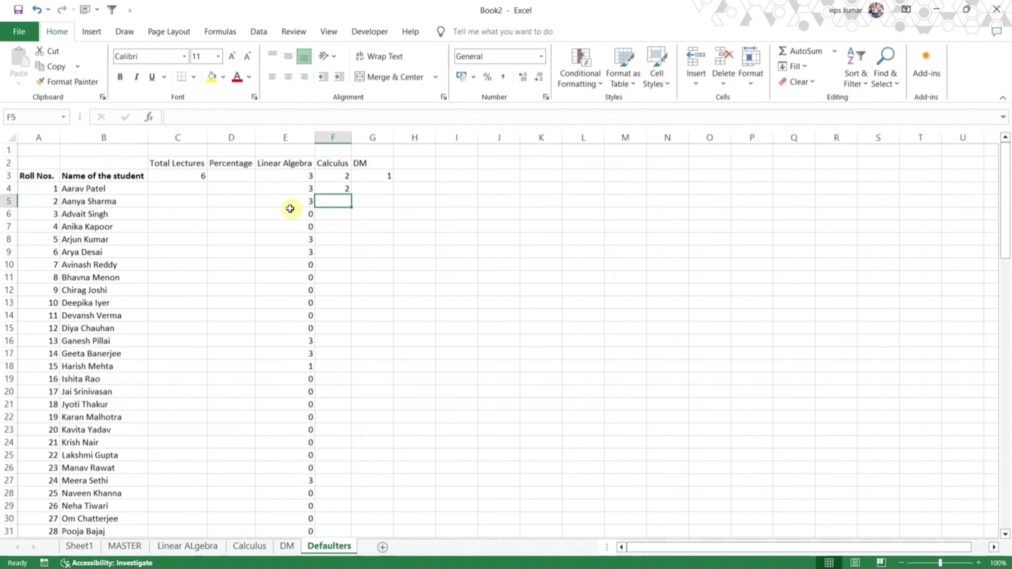
pyautogui.click(328, 191)
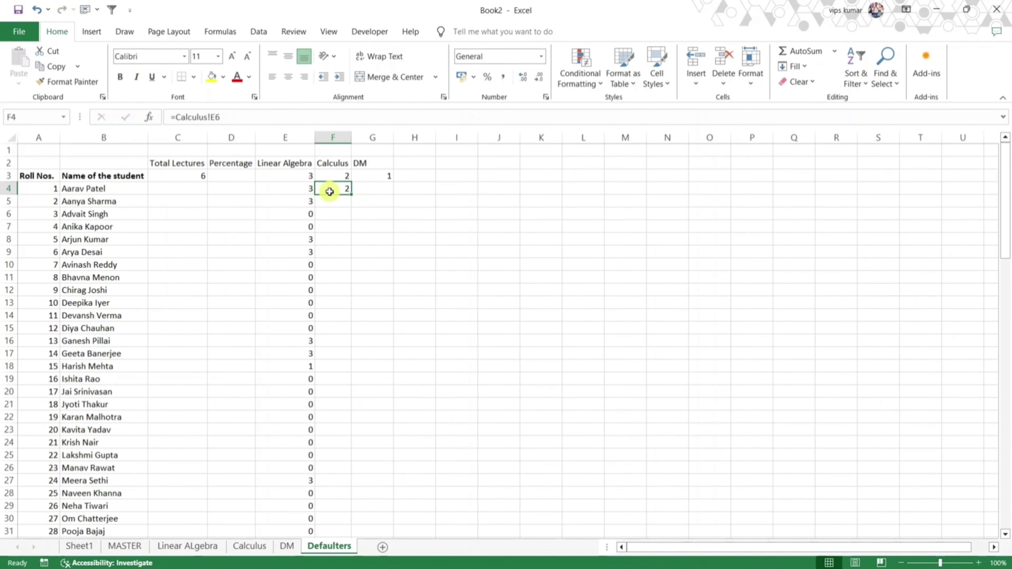
pyautogui.doubleClick(353, 195)
# - Link G4 to the first student's DM attendance total with =DM!E6 and fill it down for all students
pyautogui.click(368, 188)
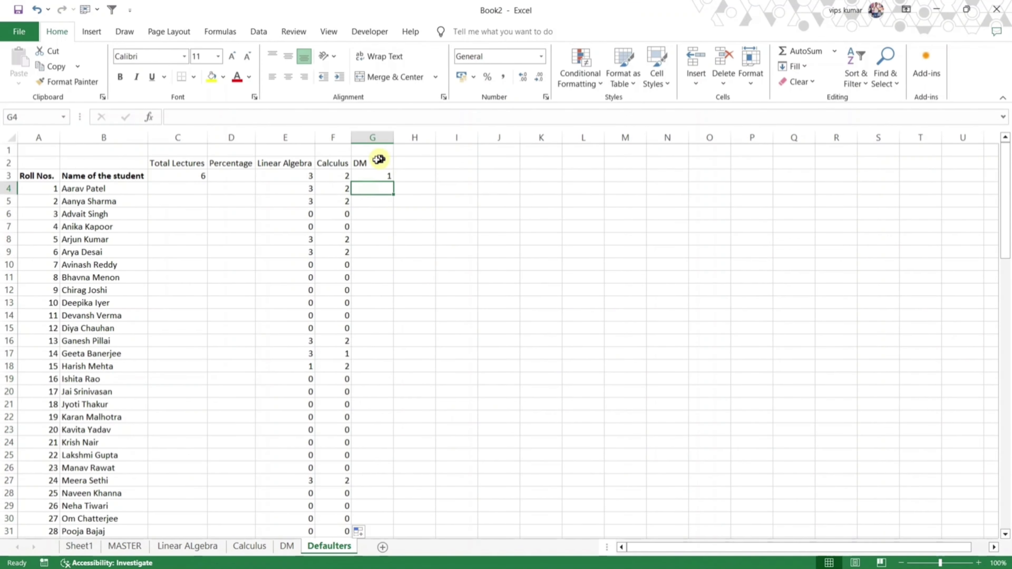
pyautogui.write('=')
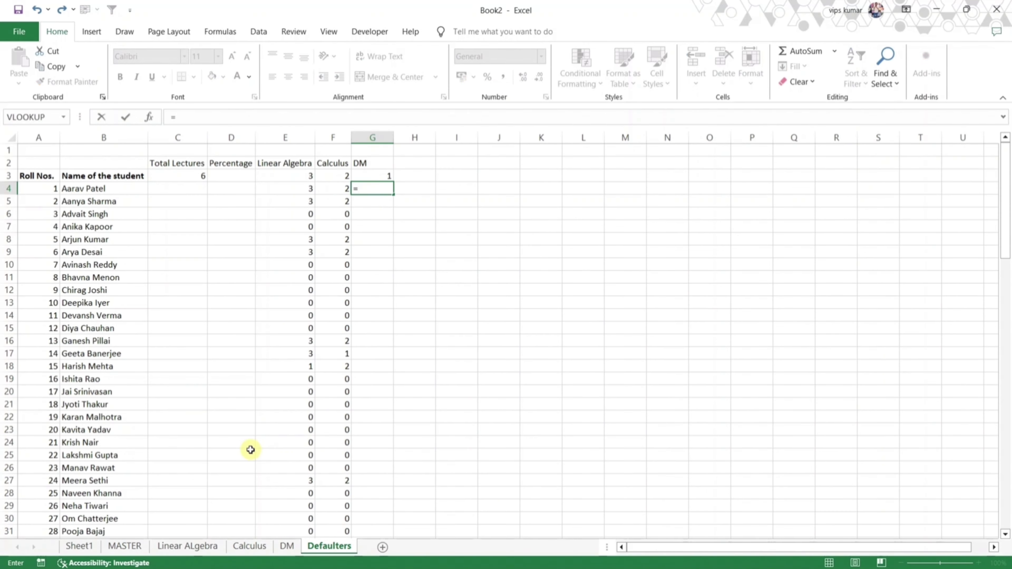
pyautogui.click(285, 546)
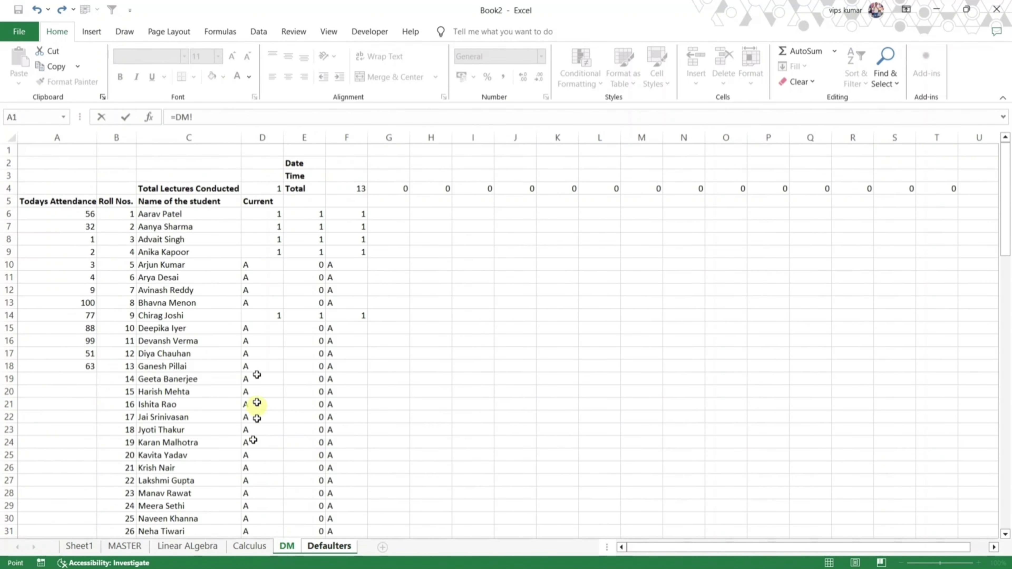
pyautogui.click(308, 215)
pyautogui.press('Return')
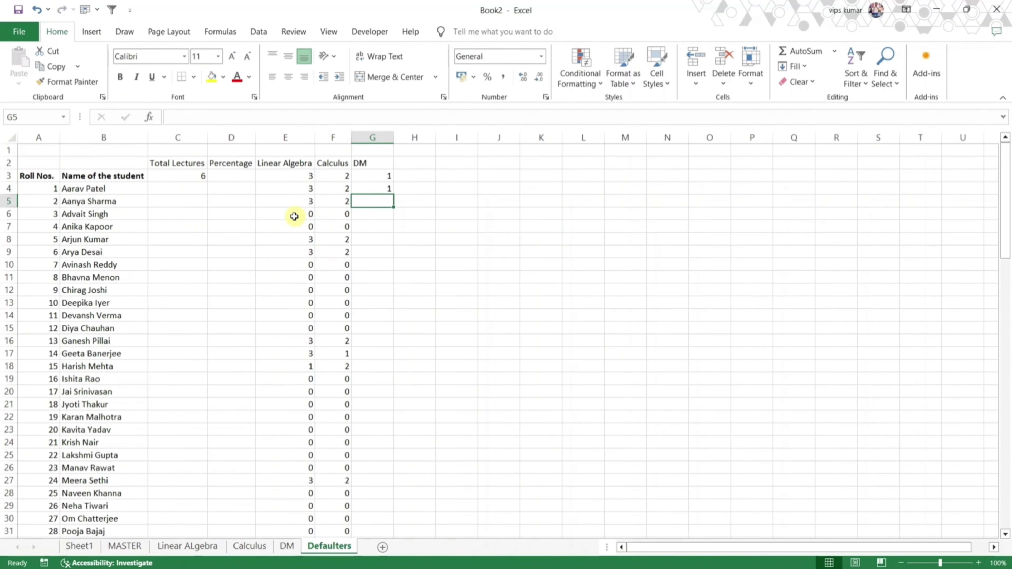
pyautogui.click(368, 188)
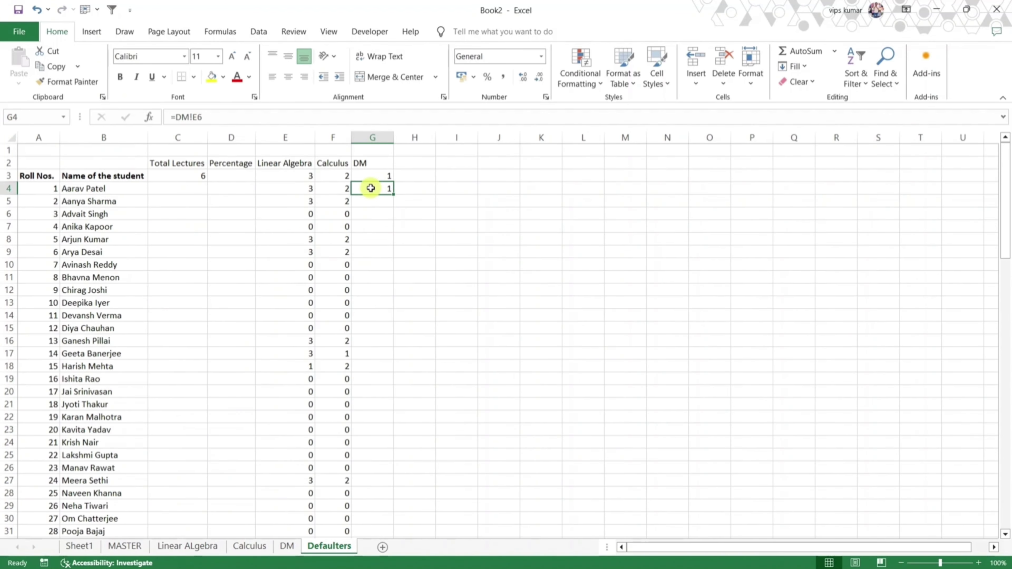
pyautogui.click(393, 195)
pyautogui.doubleClick(393, 192)
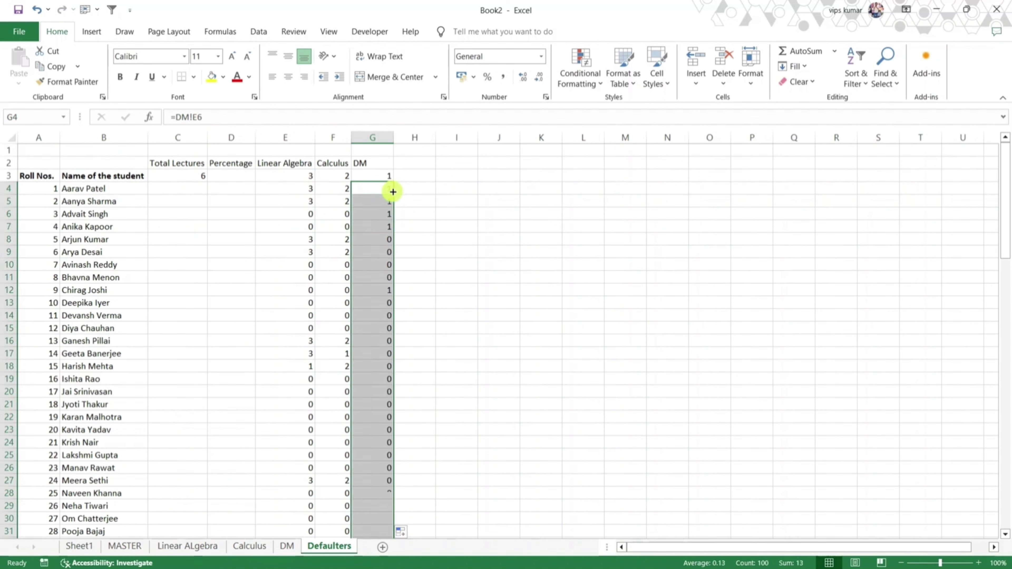
# - Fill the Total Lectures sum formula in C3 down the column for all students
pyautogui.click(178, 176)
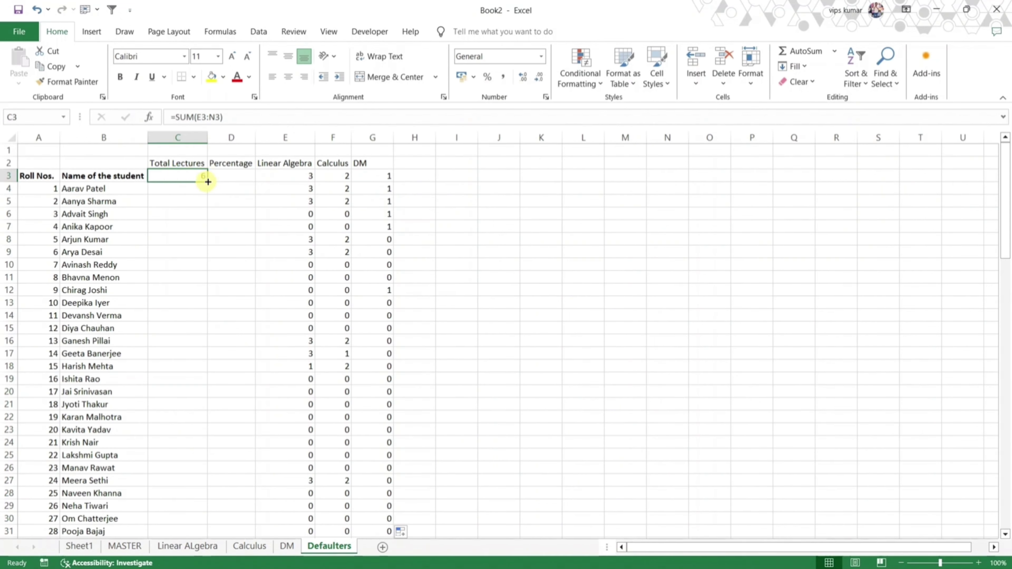
pyautogui.doubleClick(207, 182)
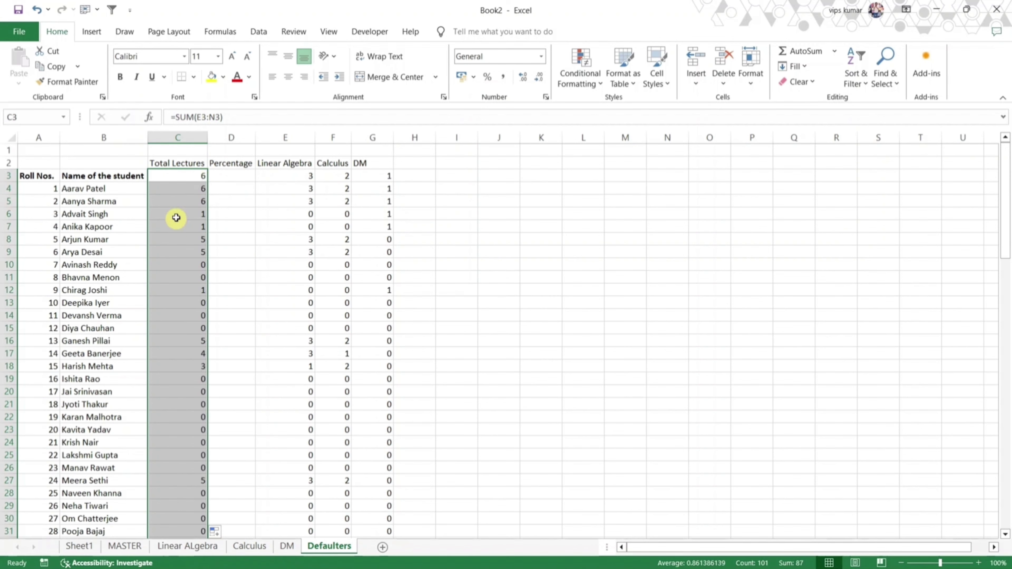
# - Calculate the first student's attendance percentage in D4 with =C4/$C$3*100 and fill it down for all students
pyautogui.click(219, 189)
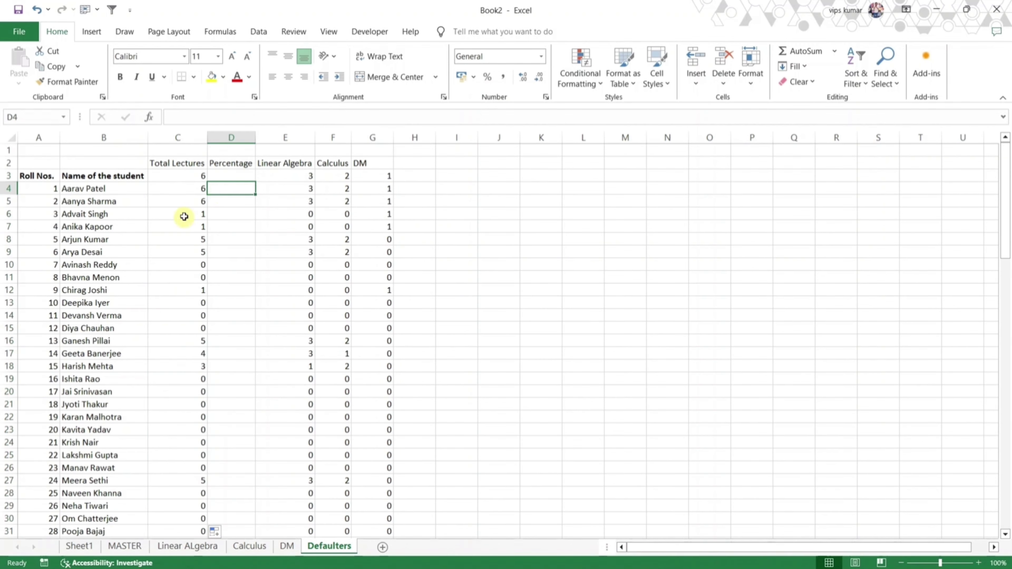
pyautogui.write('=')
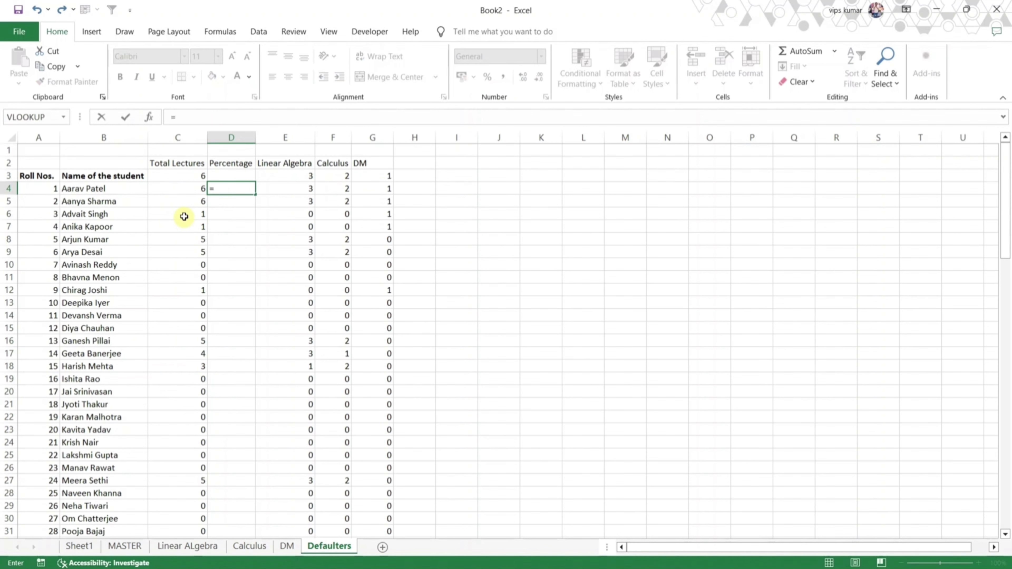
pyautogui.press('Left')
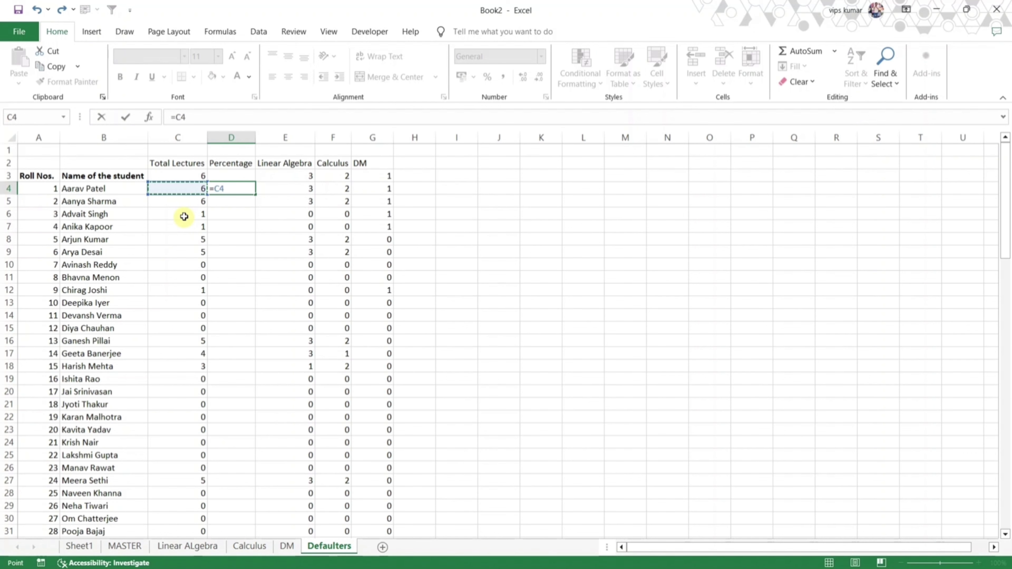
pyautogui.write('/')
pyautogui.press('Left')
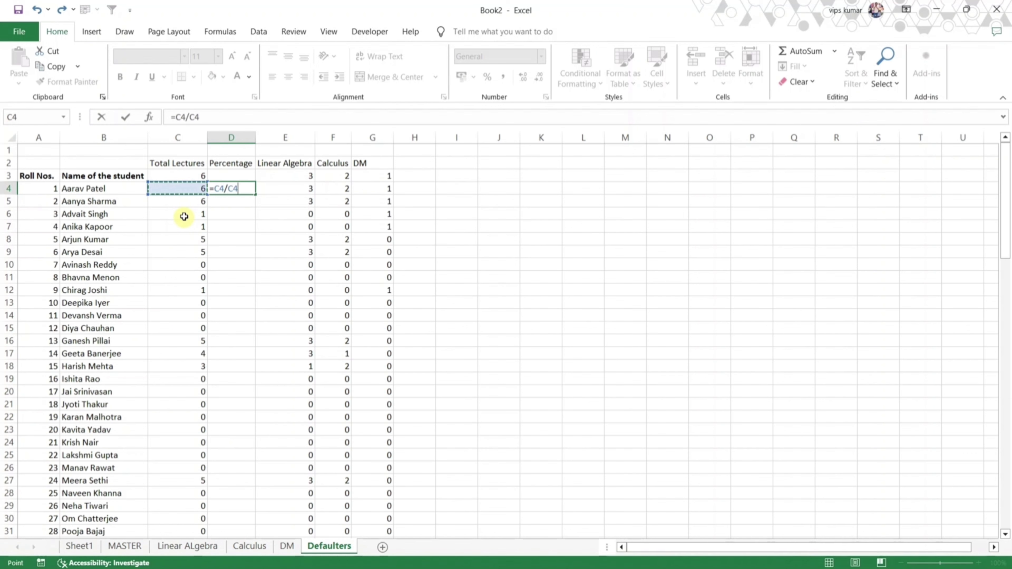
pyautogui.press('Up')
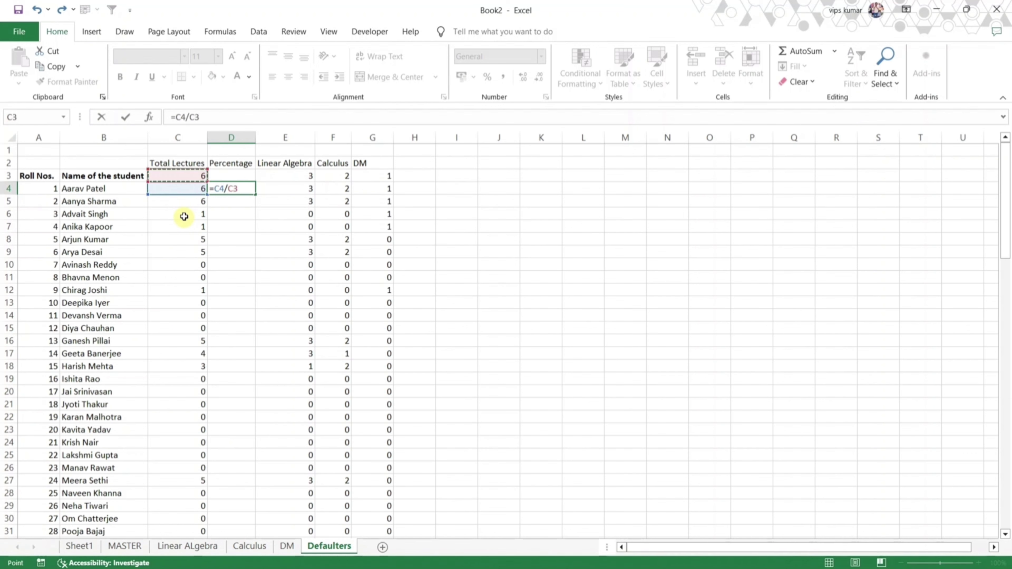
pyautogui.press('F4')
pyautogui.write('*')
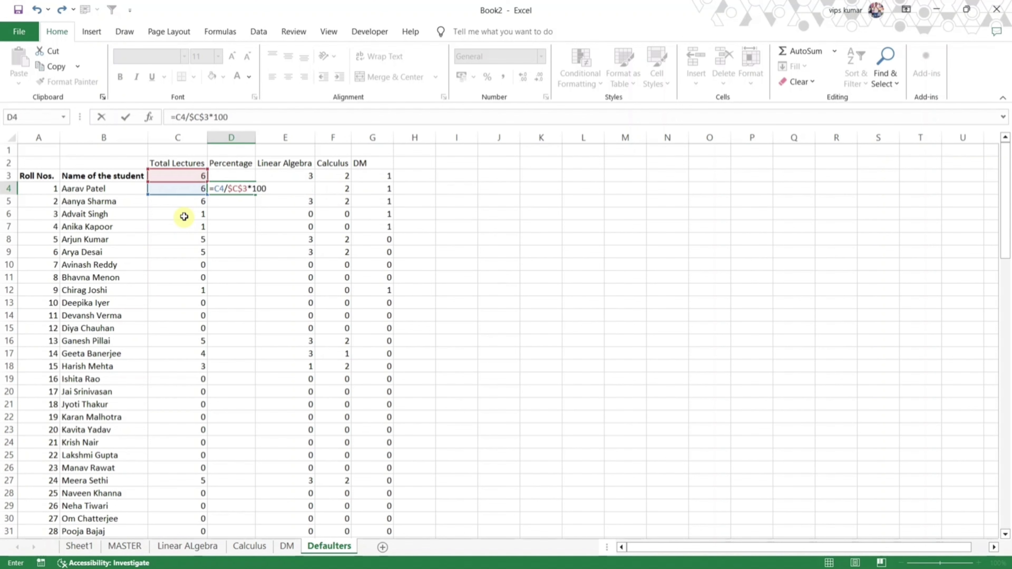
pyautogui.write('100')
pyautogui.press('Return')
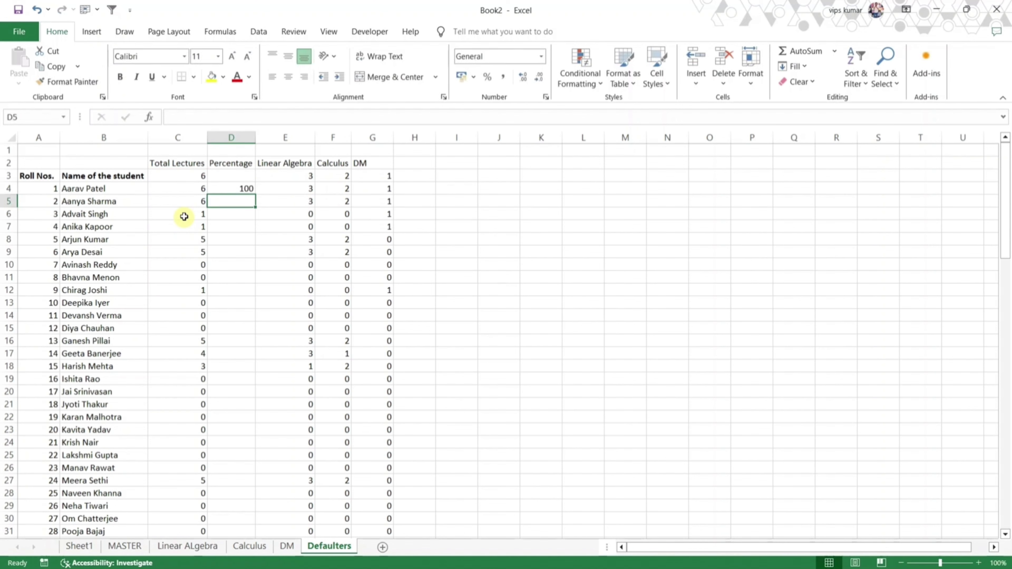
pyautogui.click(237, 191)
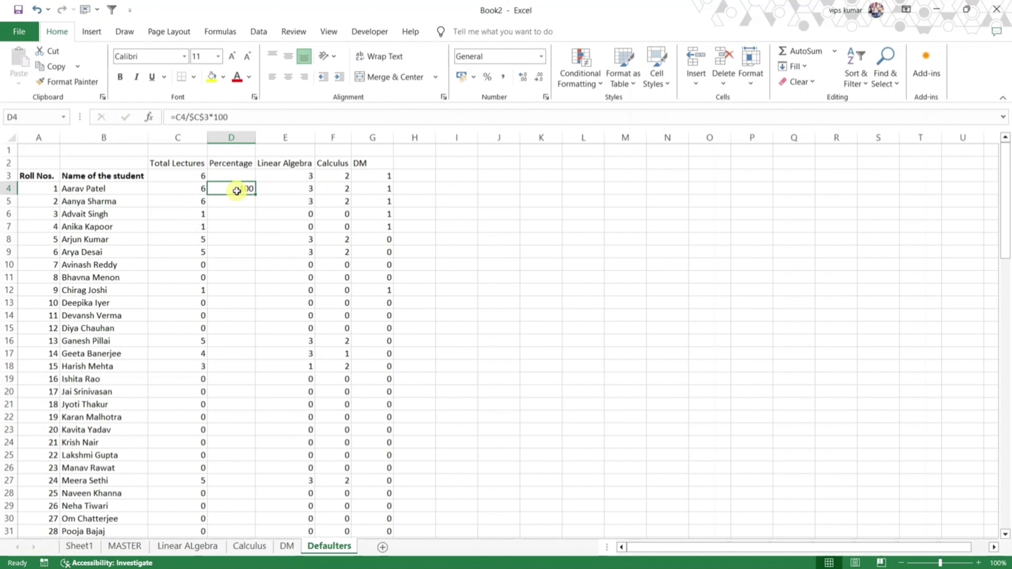
pyautogui.doubleClick(256, 193)
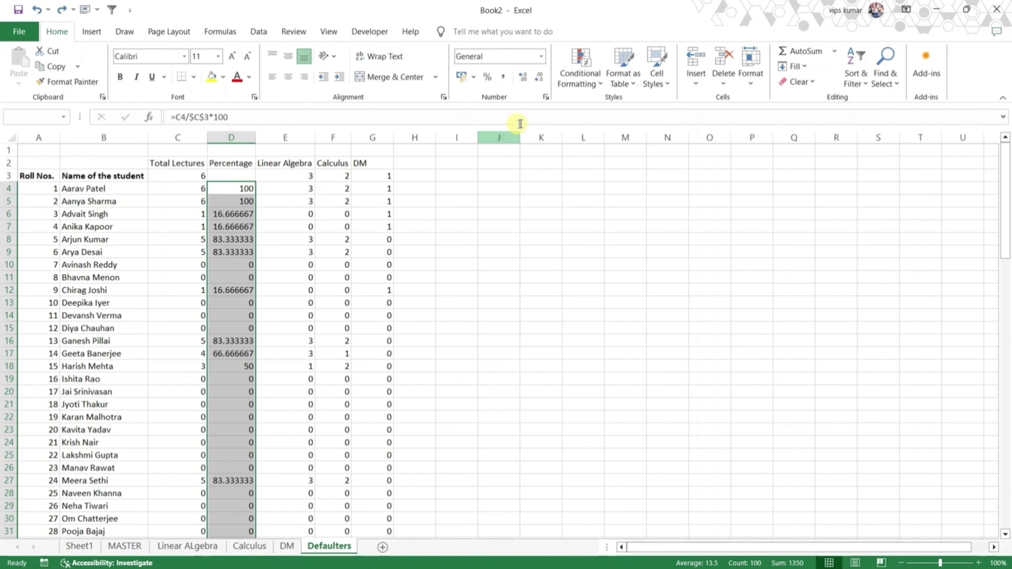
# - Reduce the Percentage values to whole numbers without decimal places
pyautogui.click(543, 79)
pyautogui.click(543, 80)
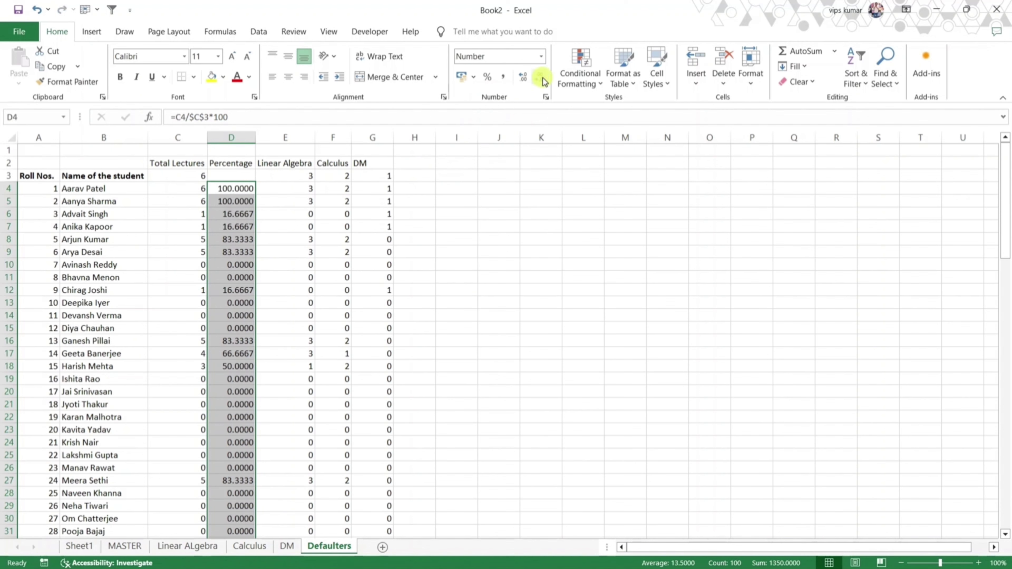
pyautogui.click(543, 80)
pyautogui.click(543, 80)
pyautogui.click(543, 79)
pyautogui.click(542, 77)
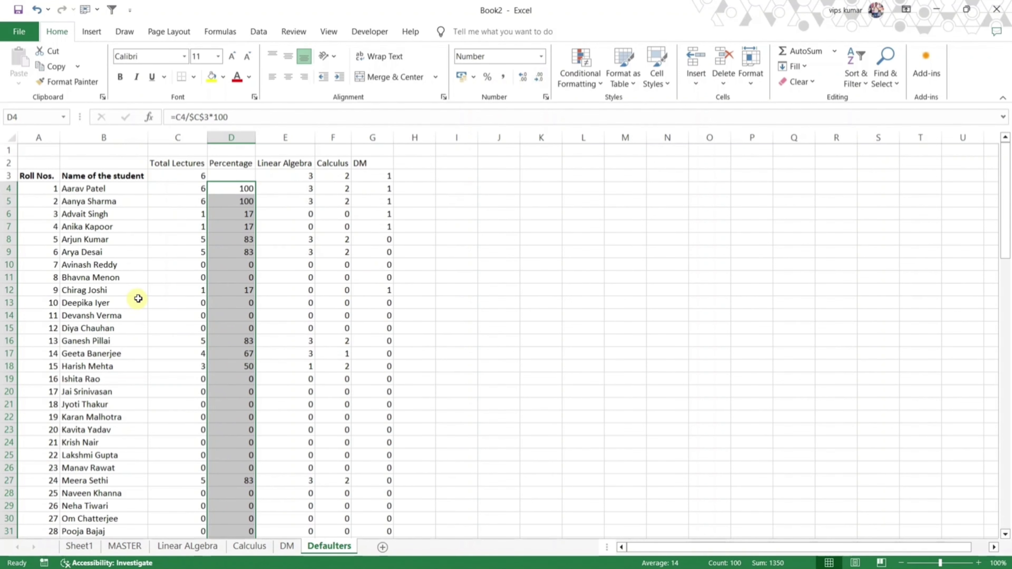
# - Turn on filtering for the header row of the Defaulters attendance table
pyautogui.scroll(-15, 165, 303)
pyautogui.scroll(15, 166, 303)
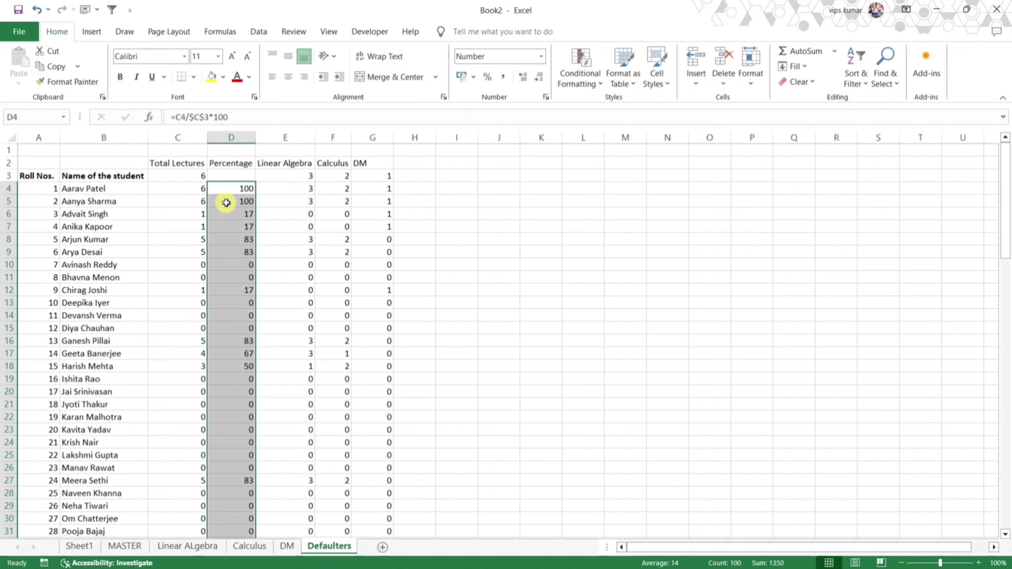
pyautogui.click(233, 171)
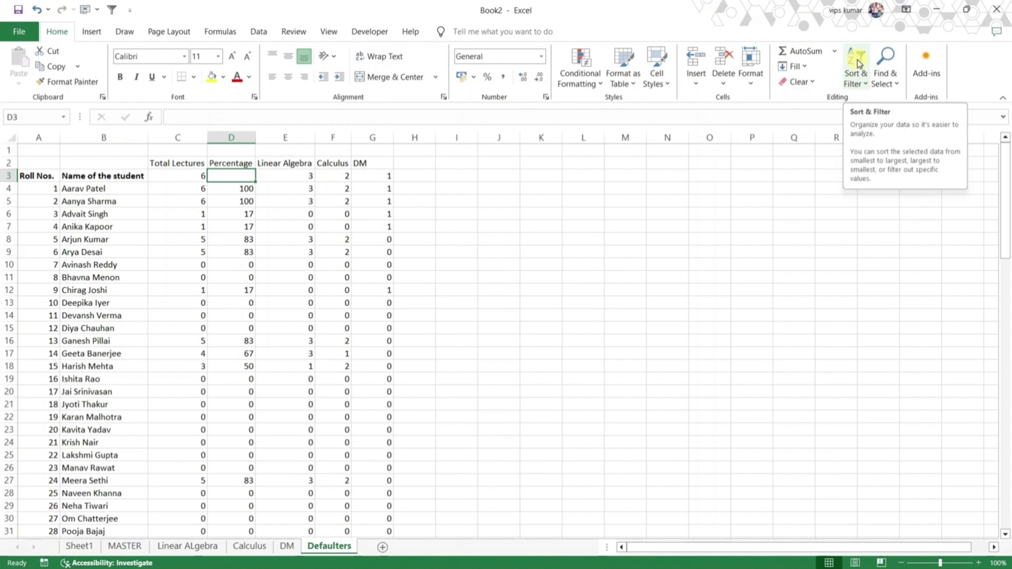
pyautogui.click(857, 80)
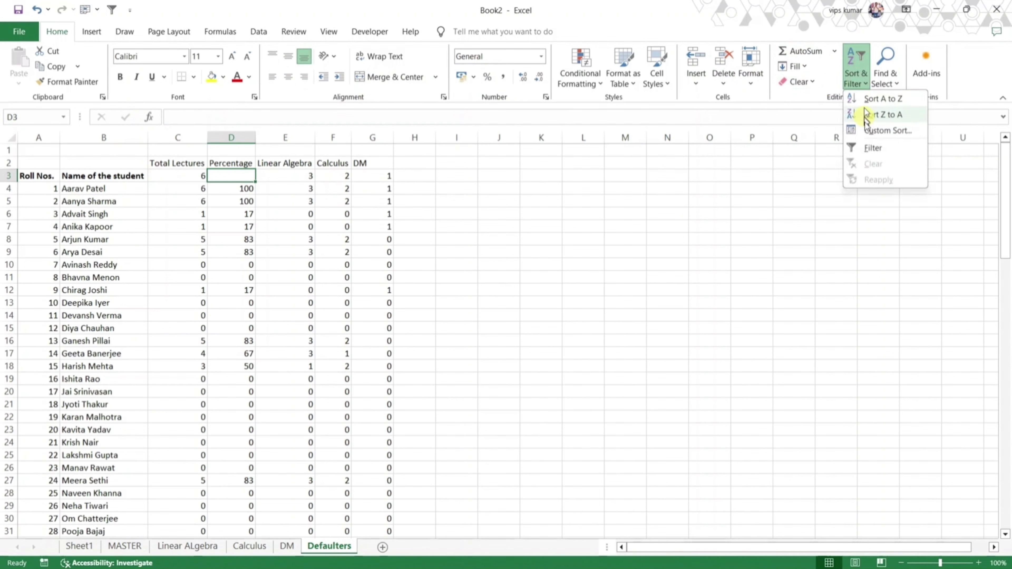
pyautogui.click(873, 149)
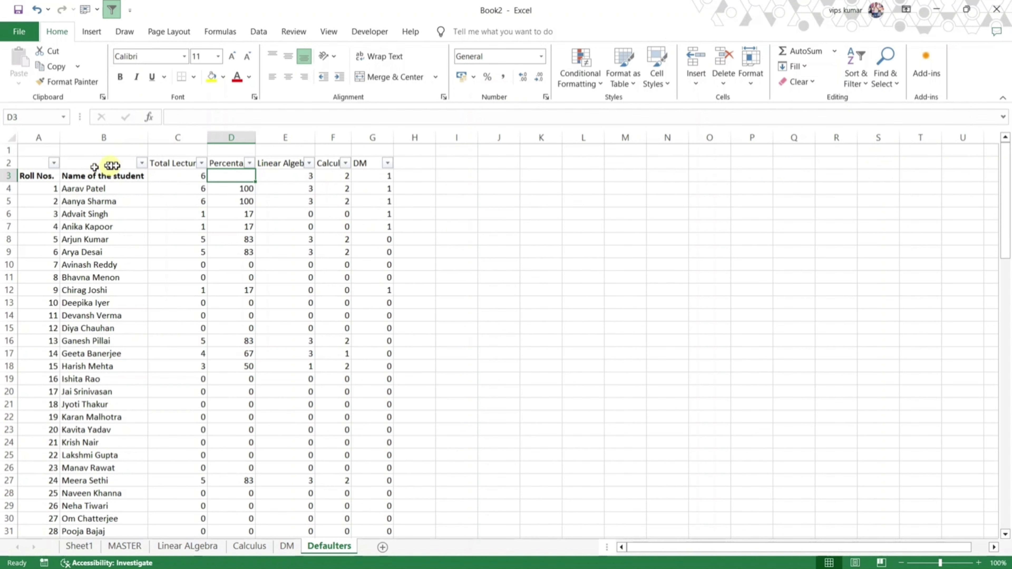
# - Filter the Percentage column to show only rows with a value less than 25
pyautogui.click(250, 165)
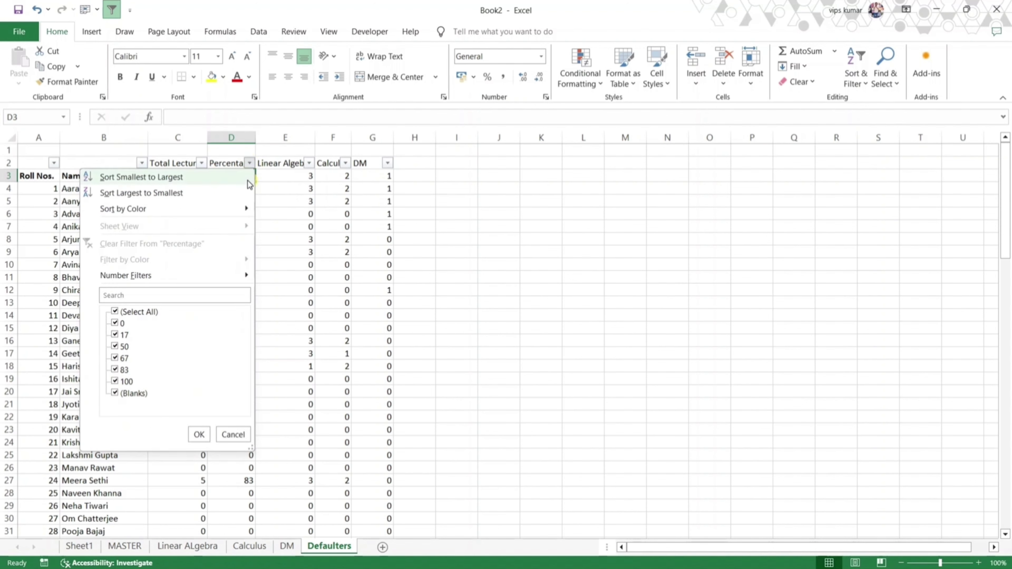
pyautogui.moveTo(191, 278)
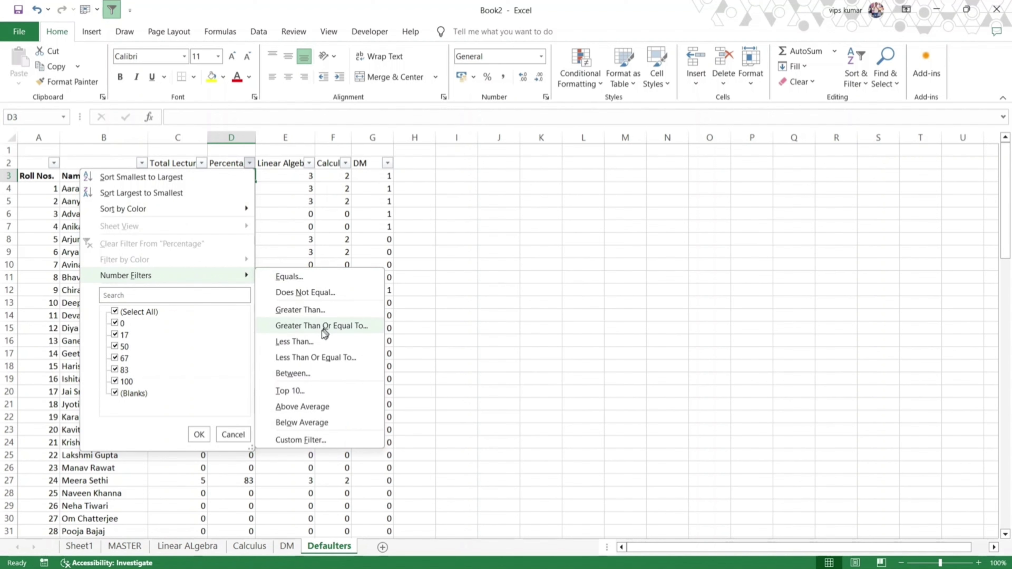
pyautogui.click(308, 347)
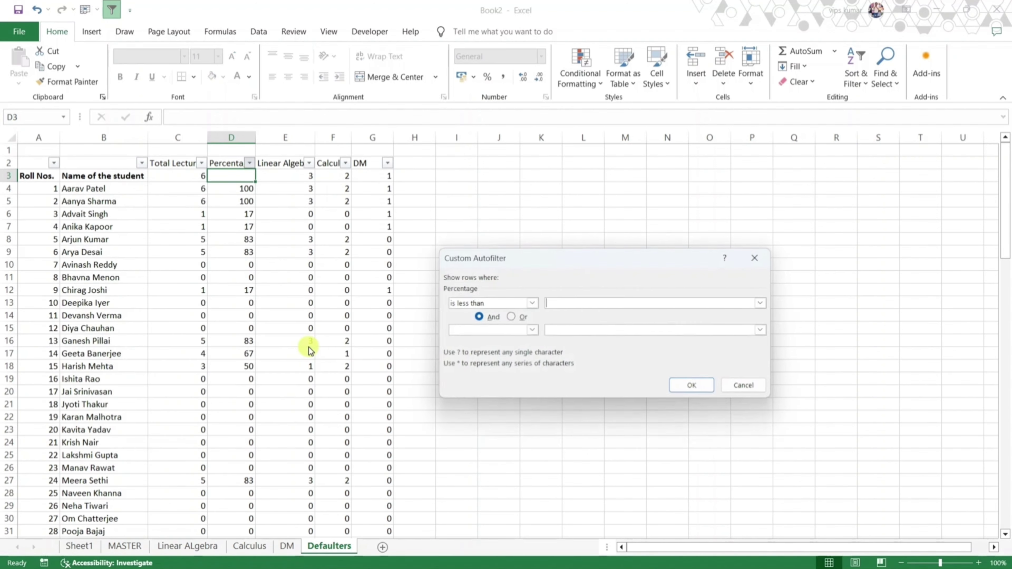
pyautogui.write('25')
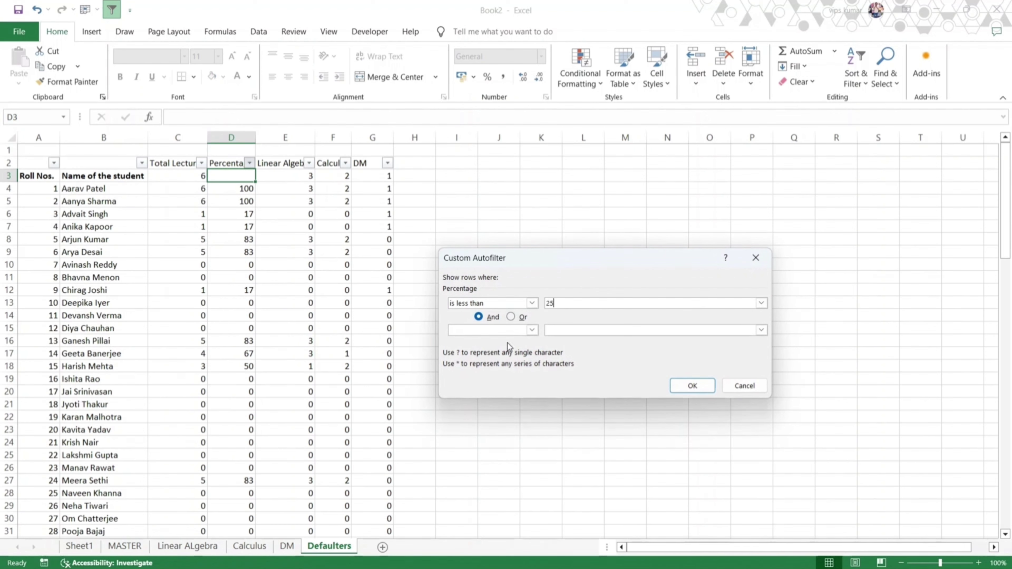
pyautogui.press('Return')
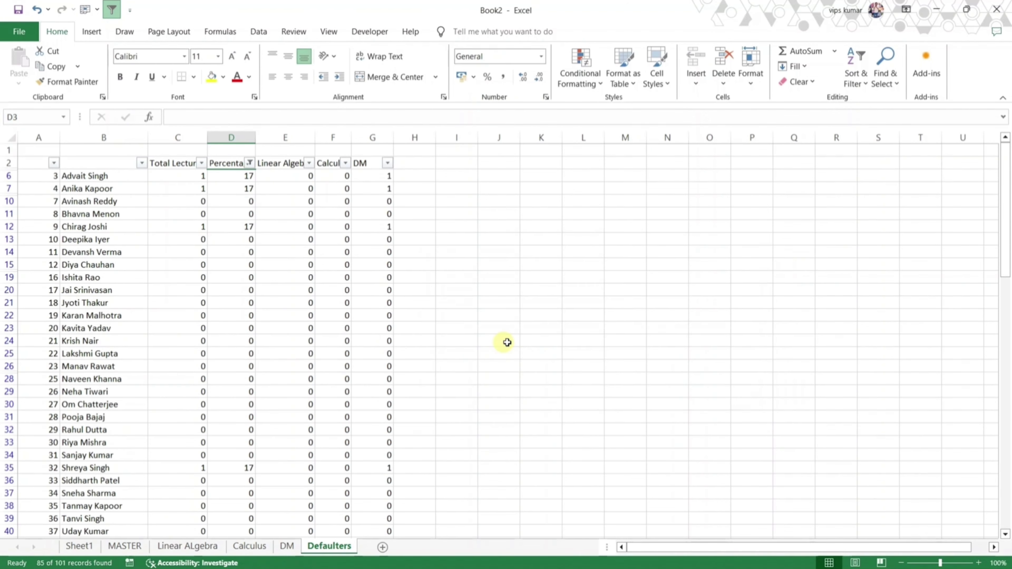